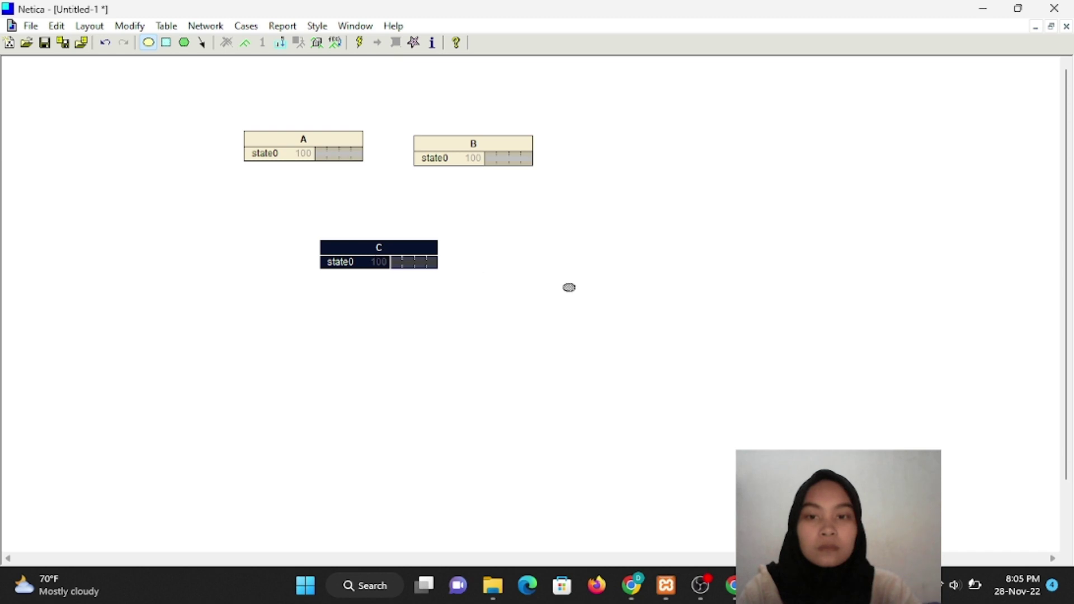
Add three more nature nodes: one beside node C and two in a row beneath.
click(545, 257)
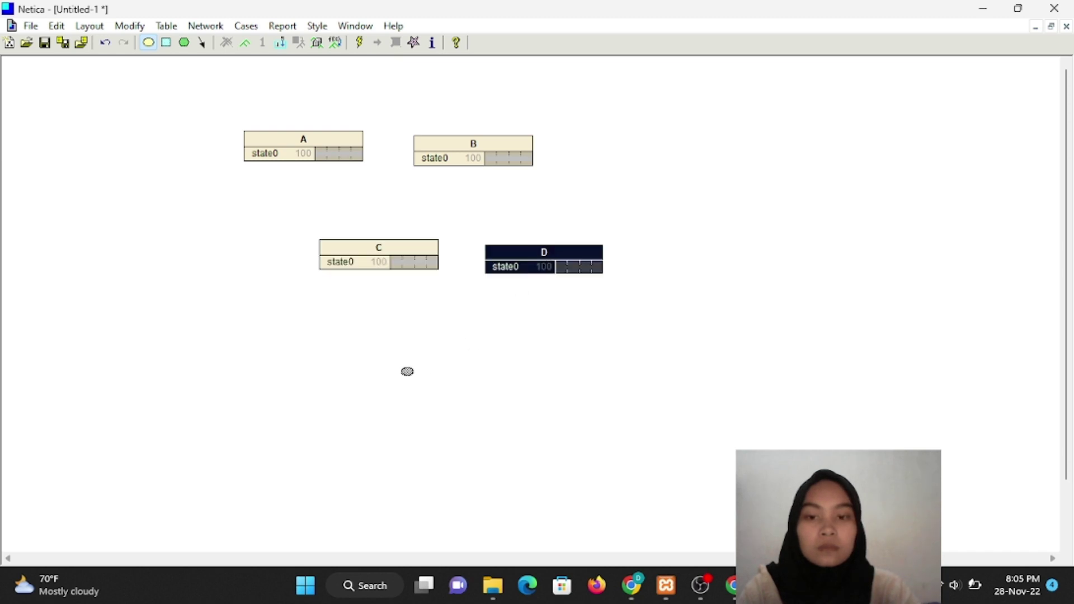
click(407, 372)
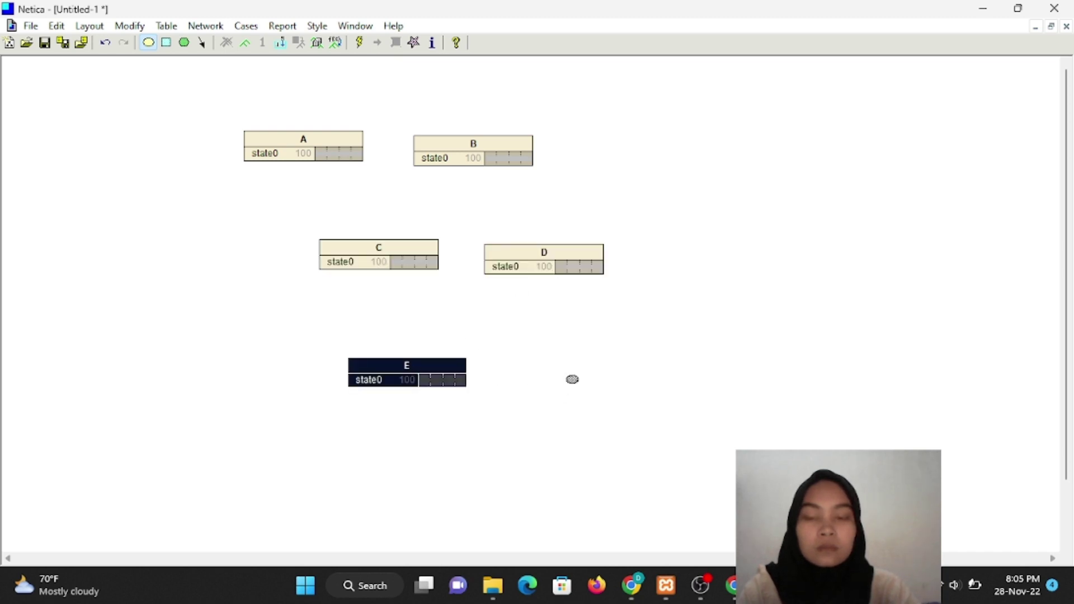
click(572, 378)
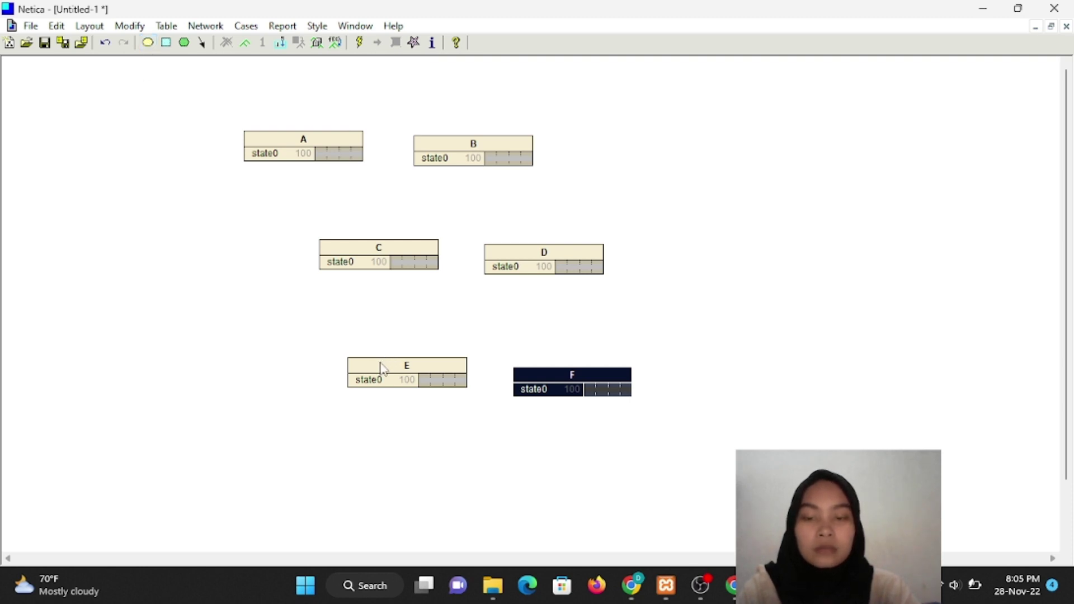
Move node E directly below node A and node F directly below node B, forming an aligned lower row.
click(305, 371)
drag(379, 367, 276, 372)
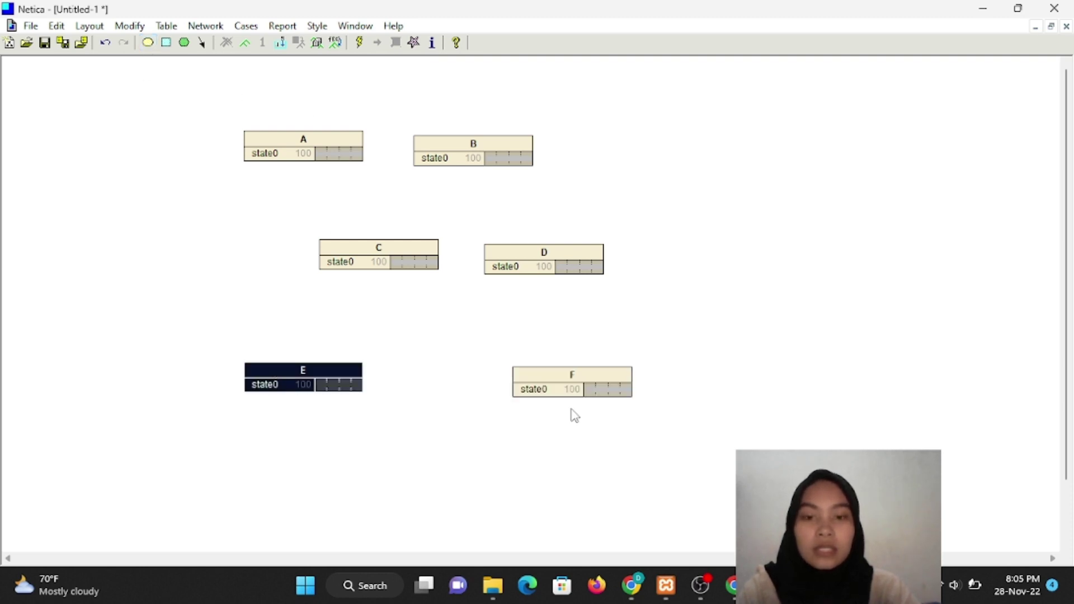
click(572, 365)
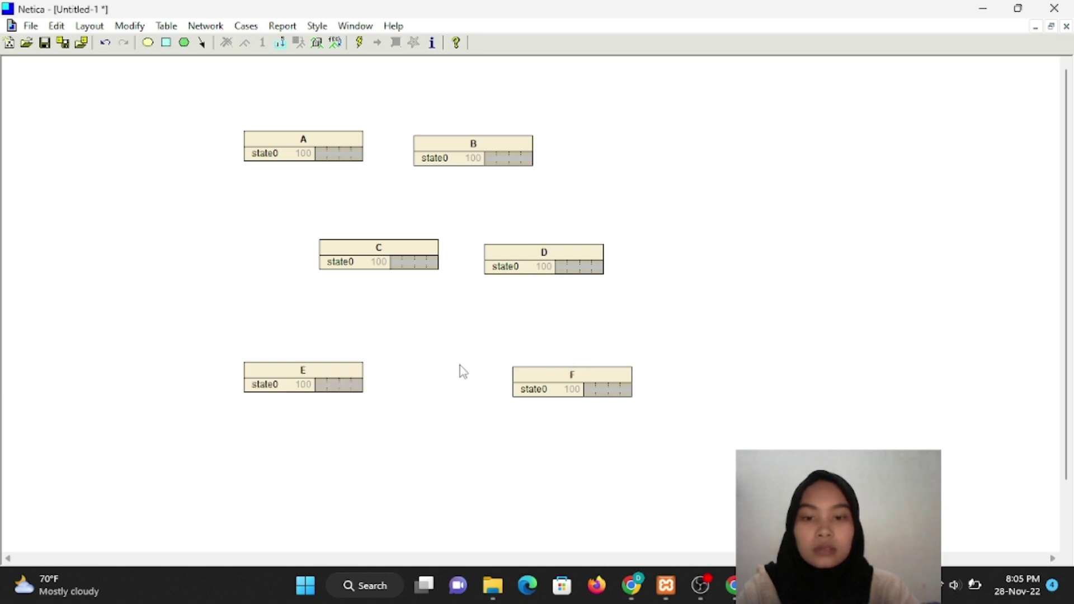
drag(534, 384, 431, 378)
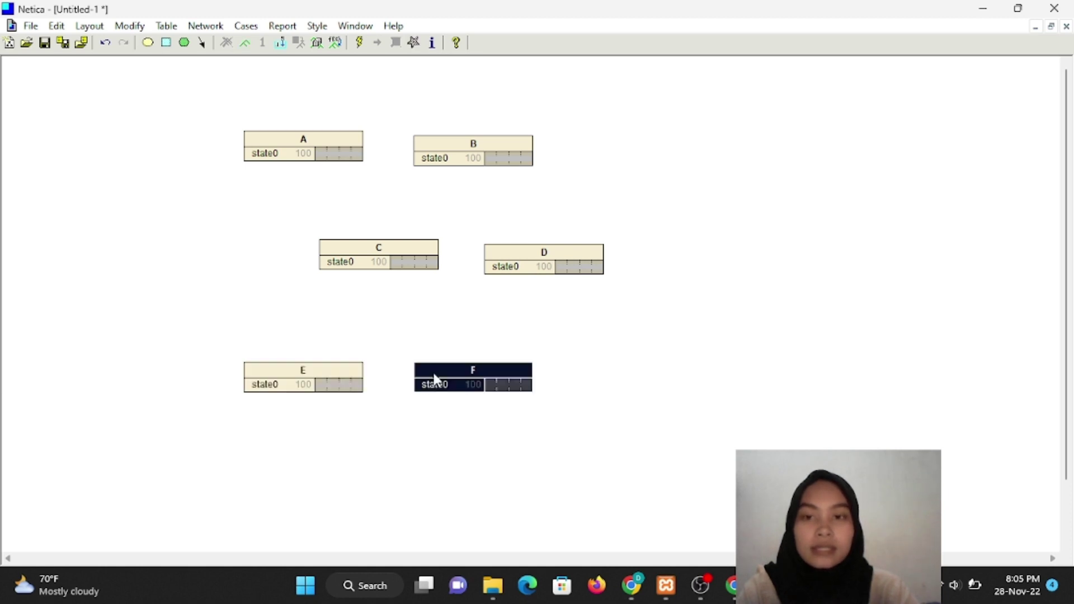
Rename node A as olahraga and give it the states ya and tidak.
double_click(306, 144)
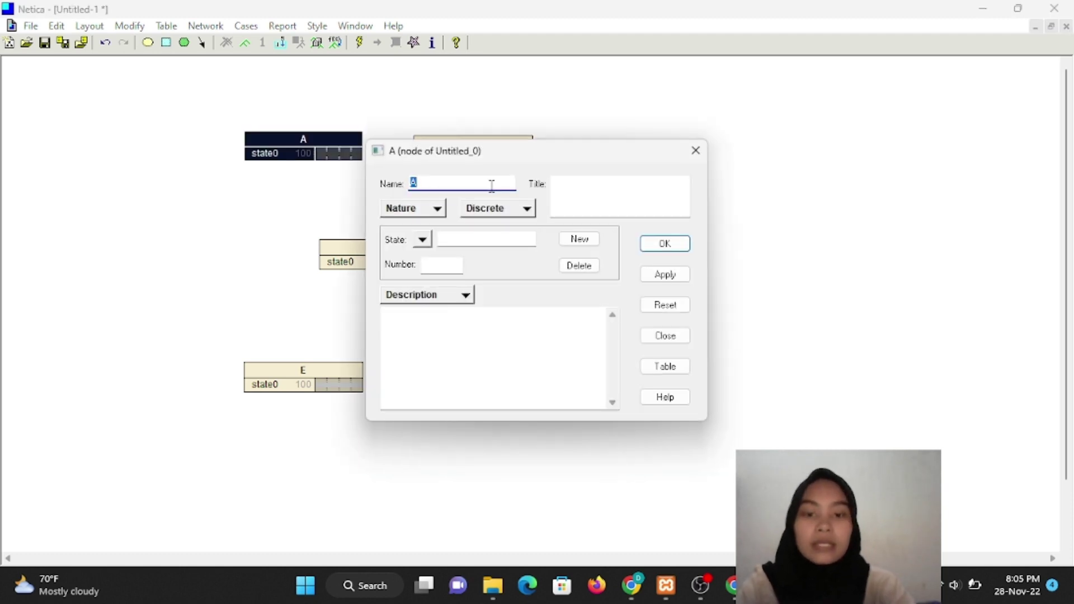
text(ols)
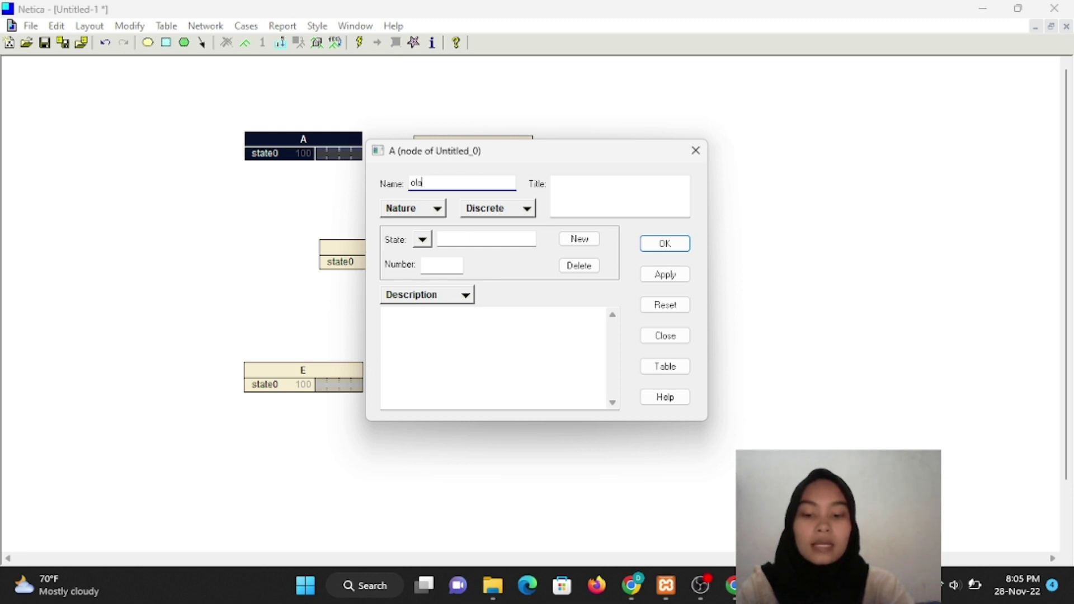
text(hraga)
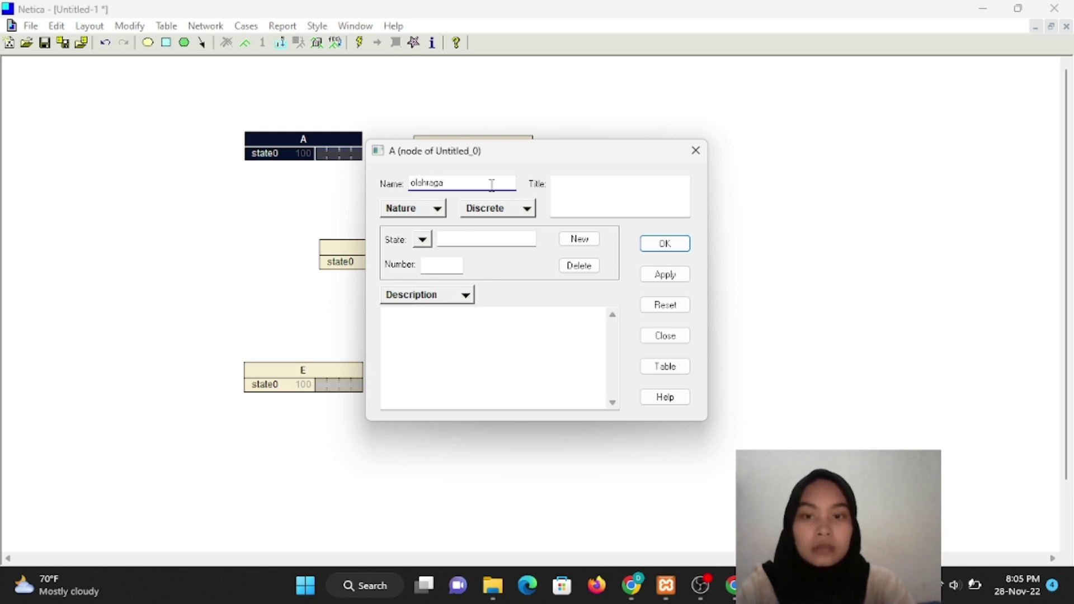
click(441, 295)
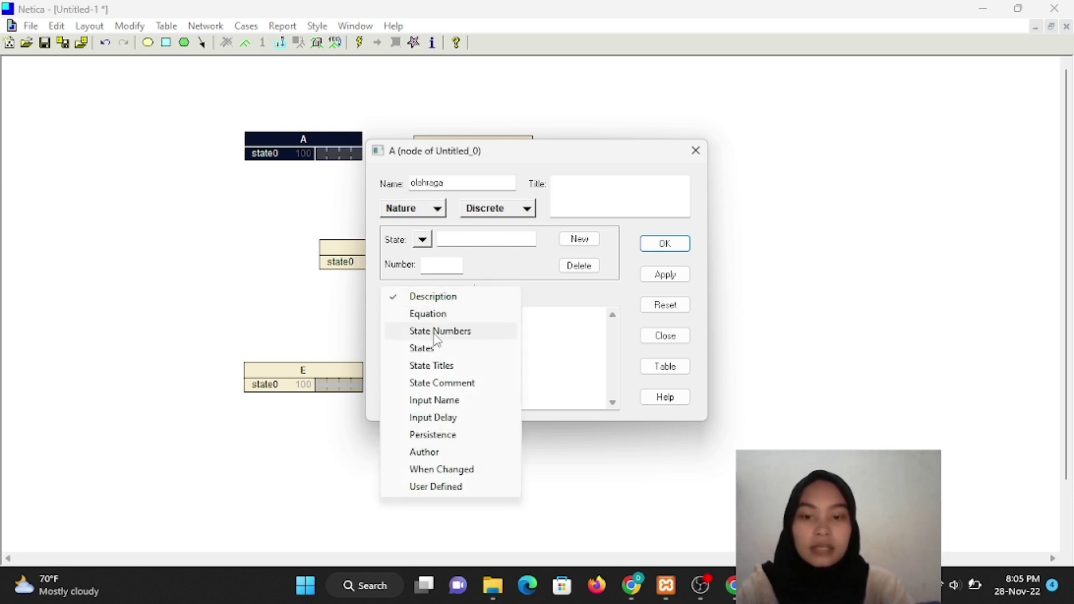
click(426, 350)
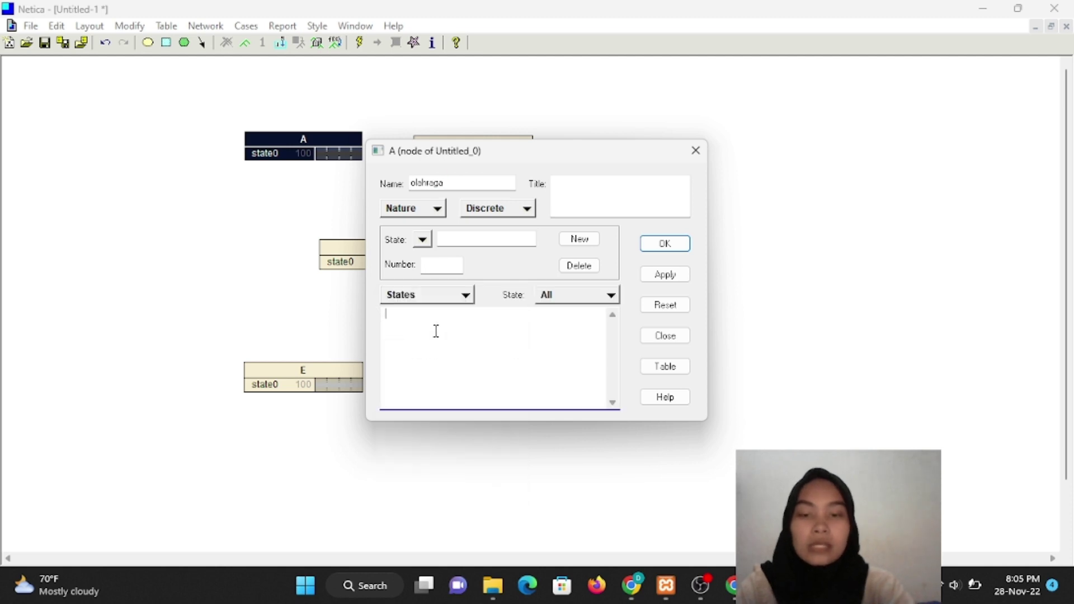
text(ya)
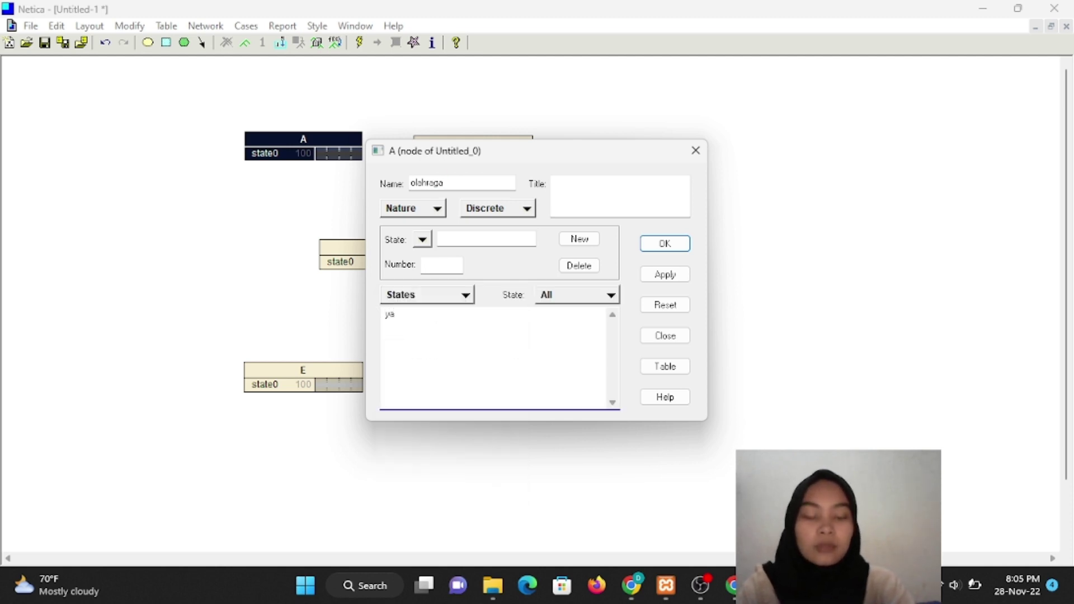
key(Return)
text(tidak)
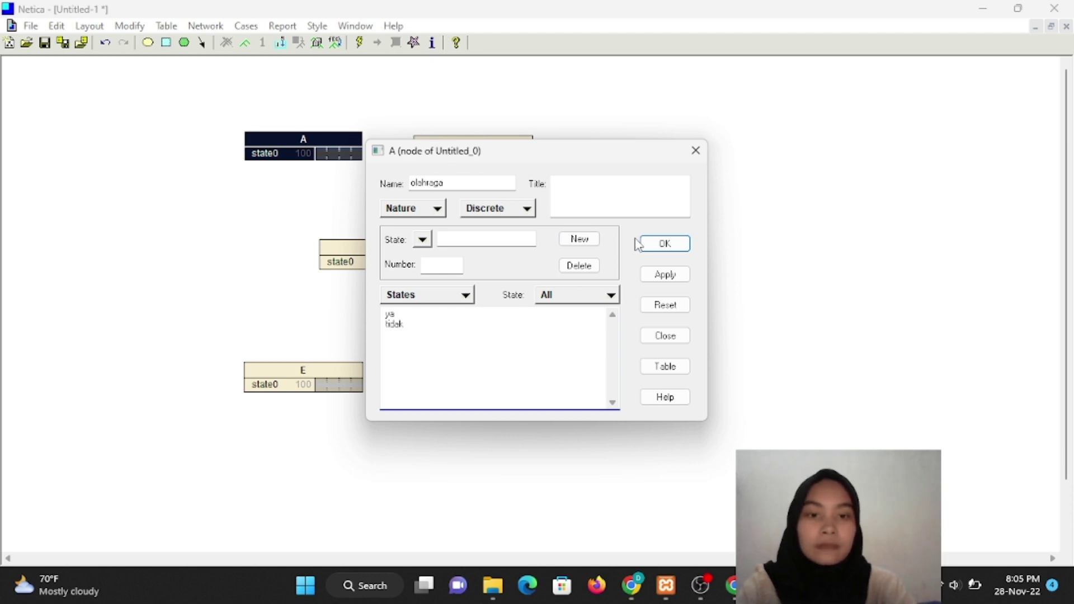
click(664, 244)
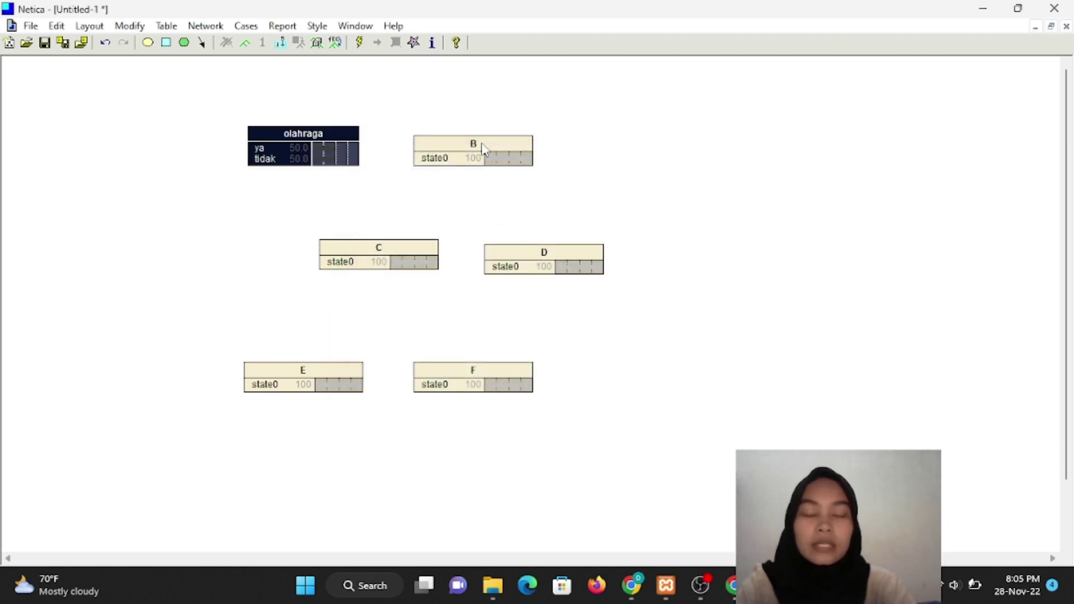
Rename node B as diet and give it the states sehat and tidak_sehat.
double_click(482, 144)
text(diet)
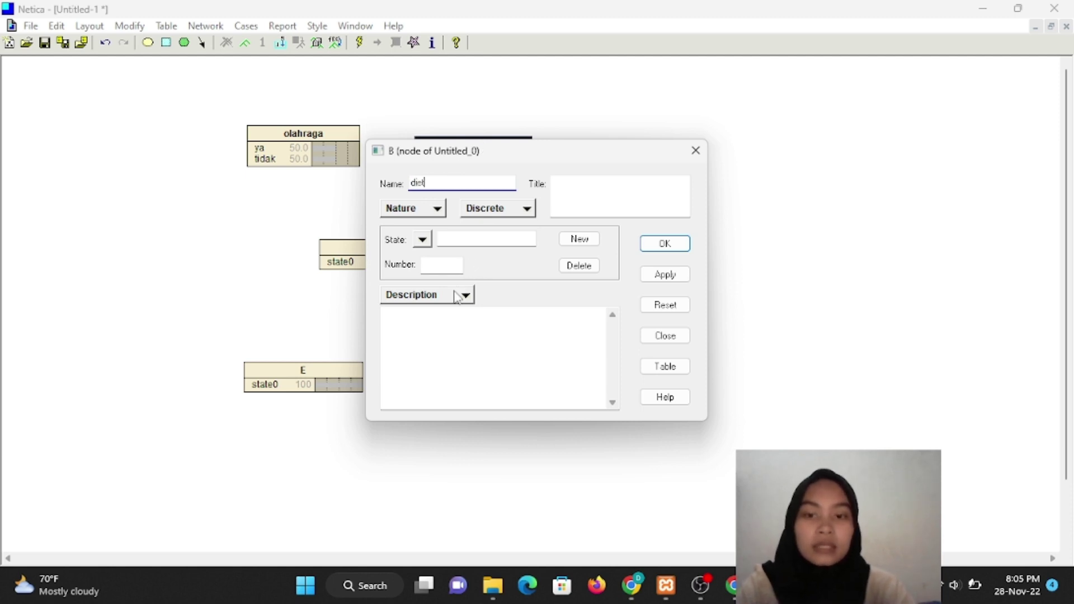
click(456, 294)
click(431, 349)
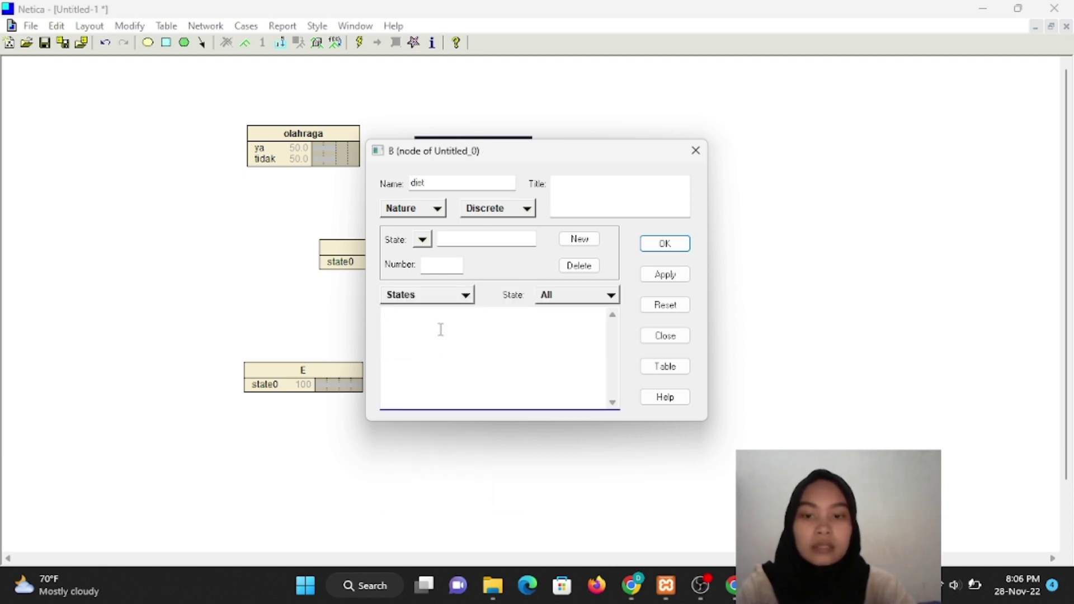
click(441, 330)
text(tida)
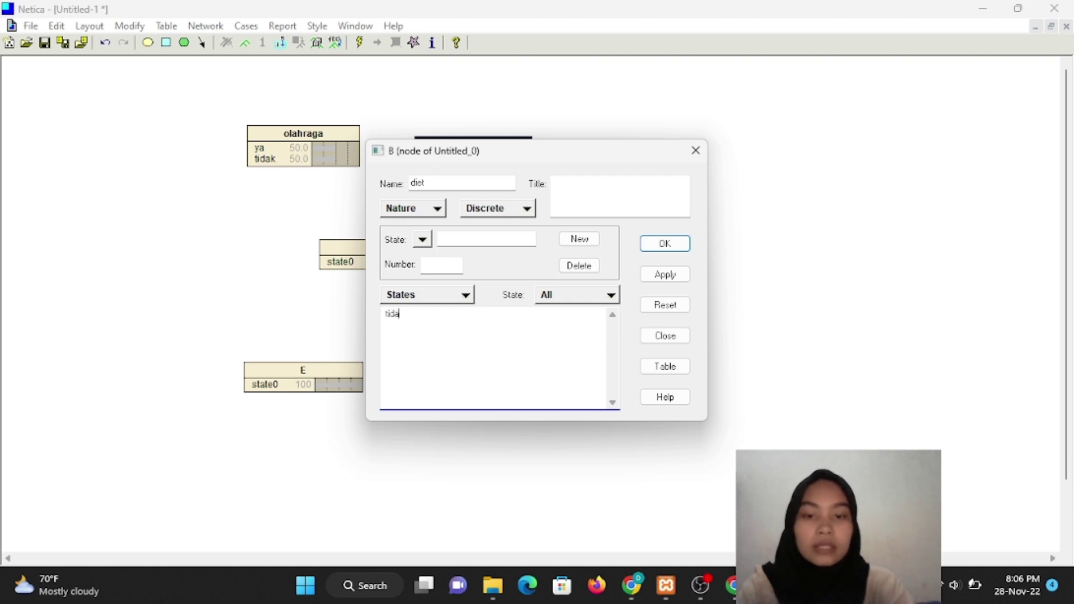
key(BackSpace)
key(BackSpace)
key(BackSpace)
text(sehat)
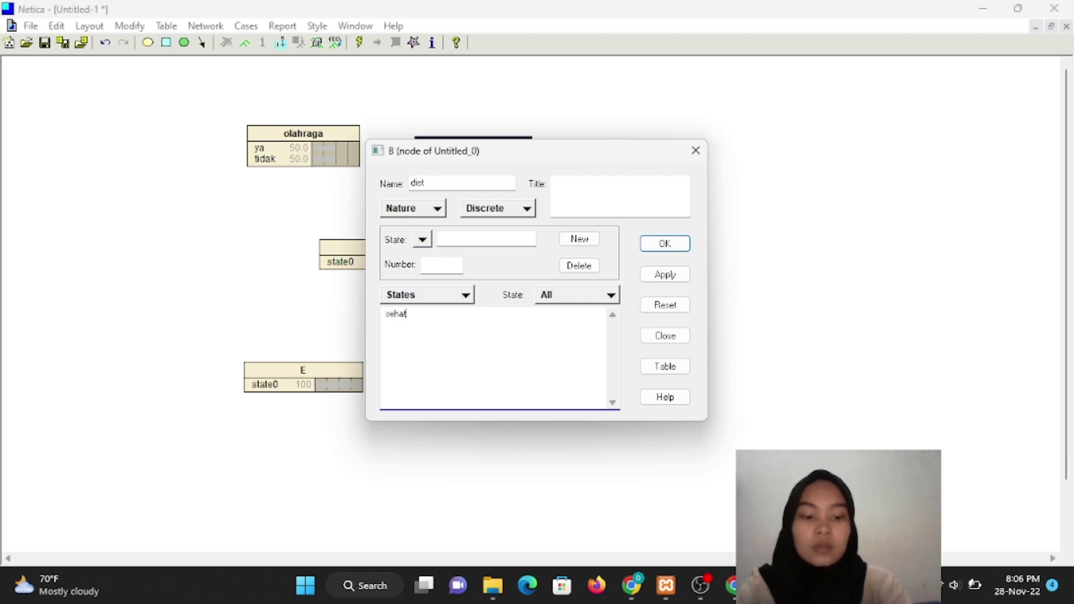
key(Return)
text(tidak\)
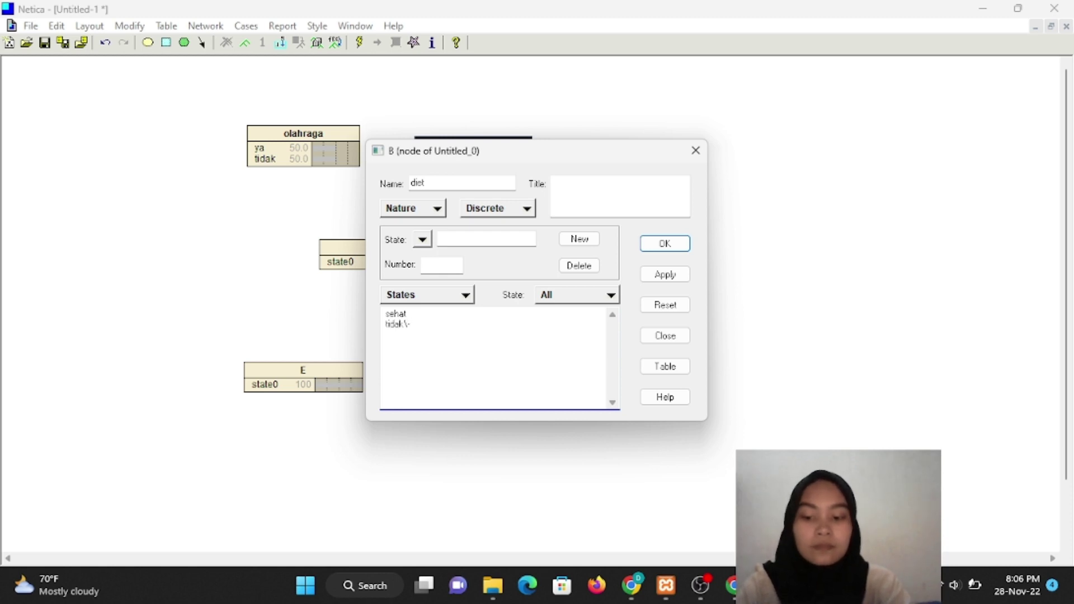
key(BackSpace)
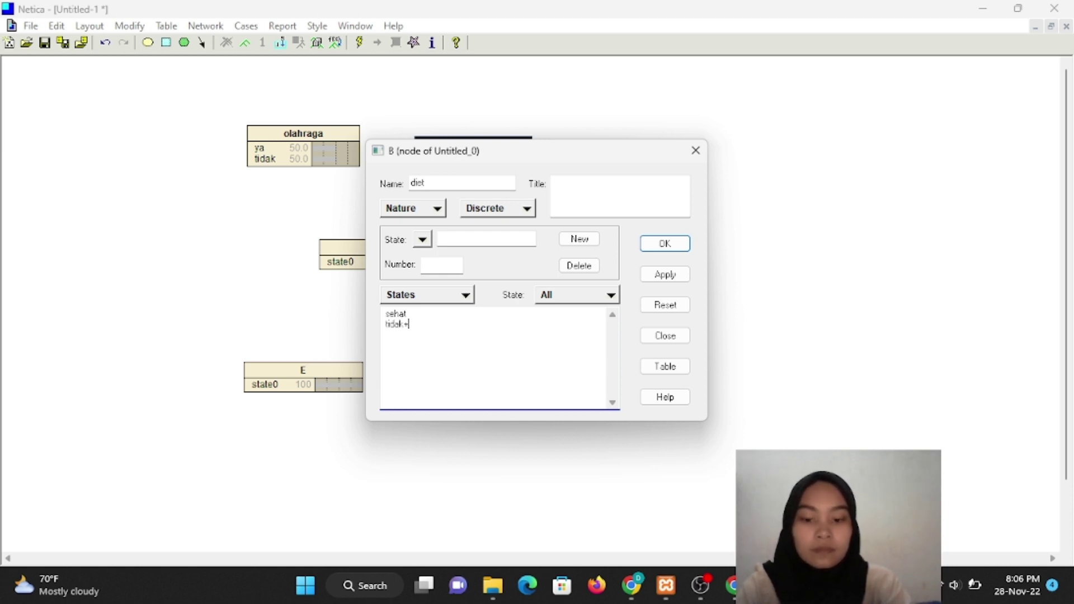
text(_sehat)
click(655, 245)
Rename node C as penyakit_jantung and give it the states ya and tidak.
double_click(376, 257)
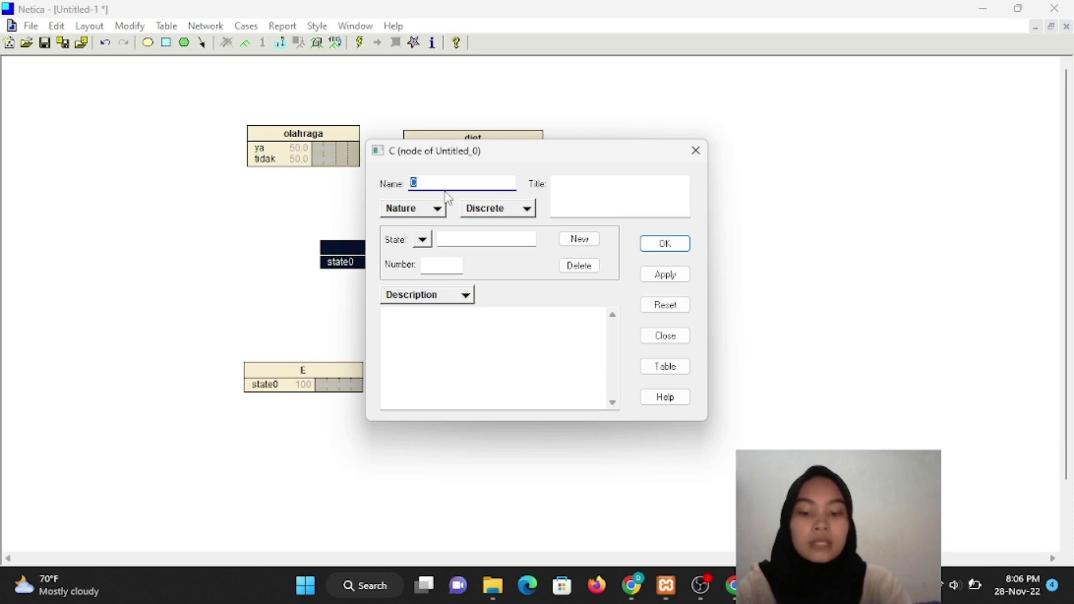
text(penyakit)
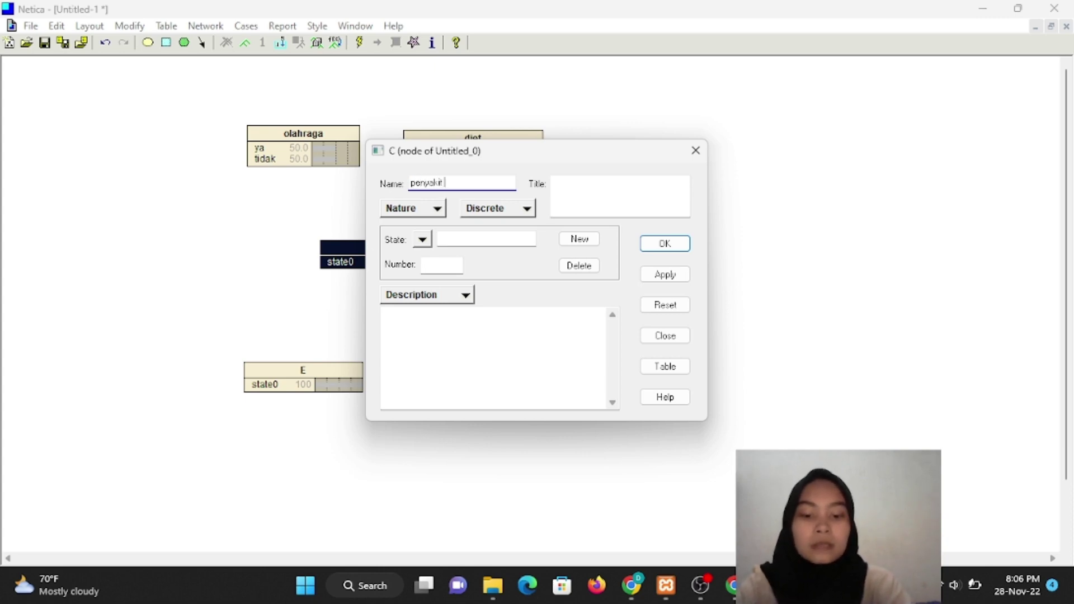
text(_)
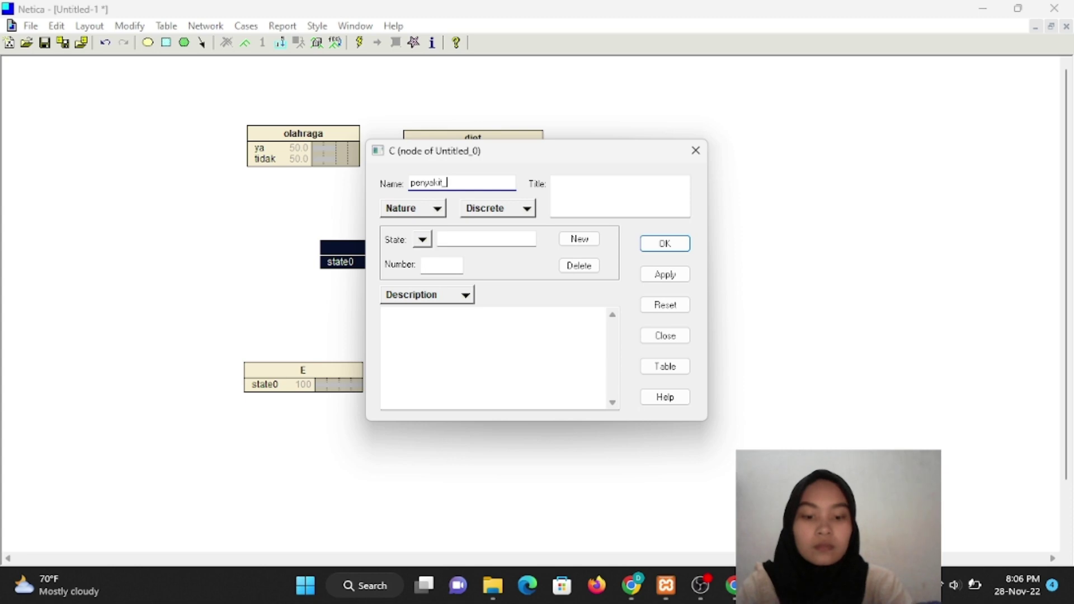
text(jan)
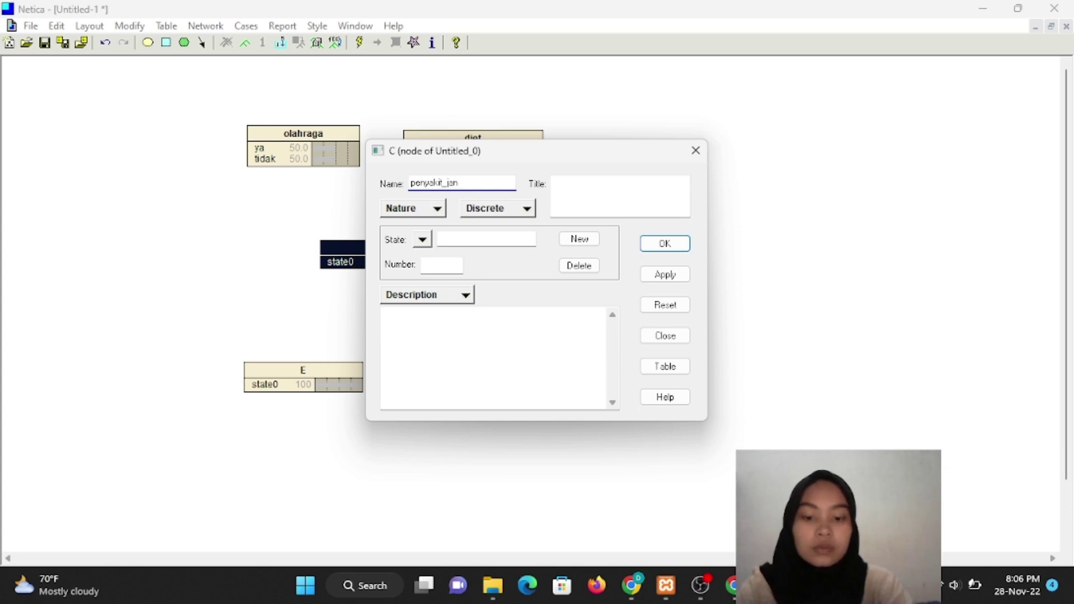
text(tung)
click(439, 297)
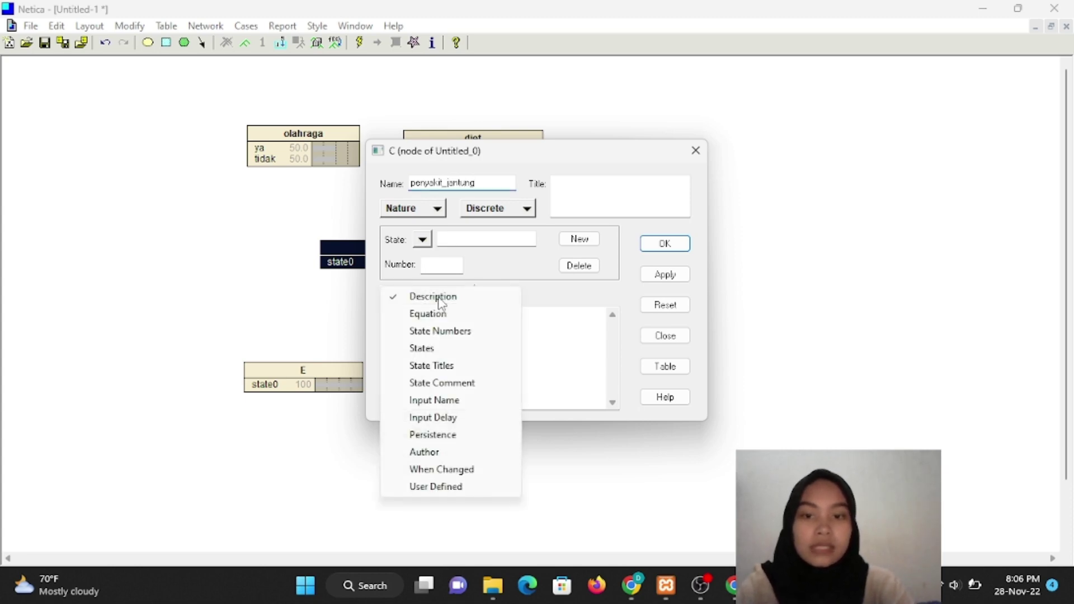
click(424, 348)
text(y)
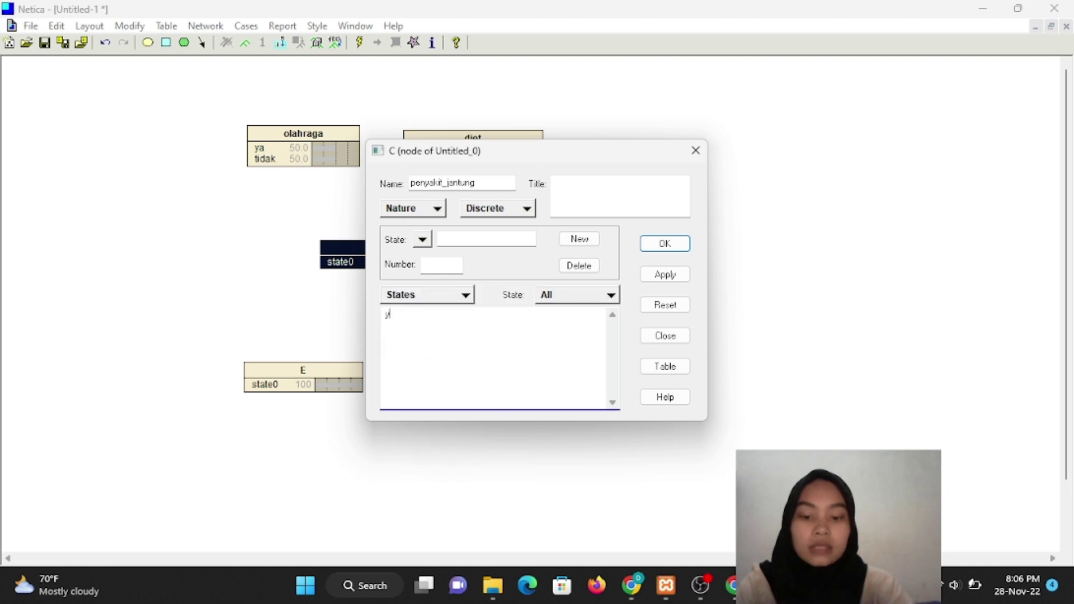
text(a)
key(Return)
text(ti)
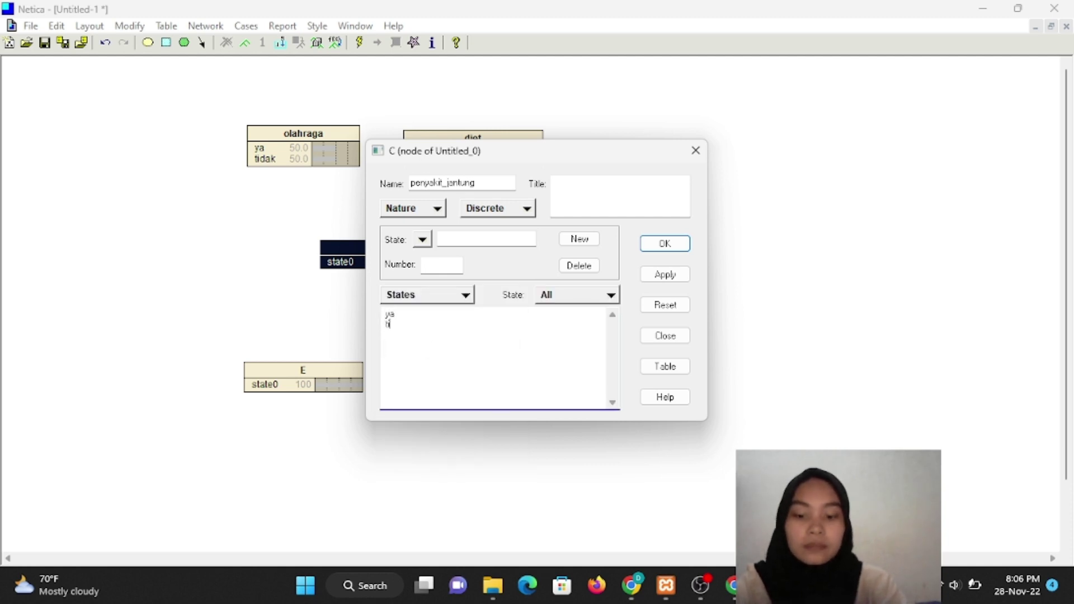
text(dak)
click(688, 246)
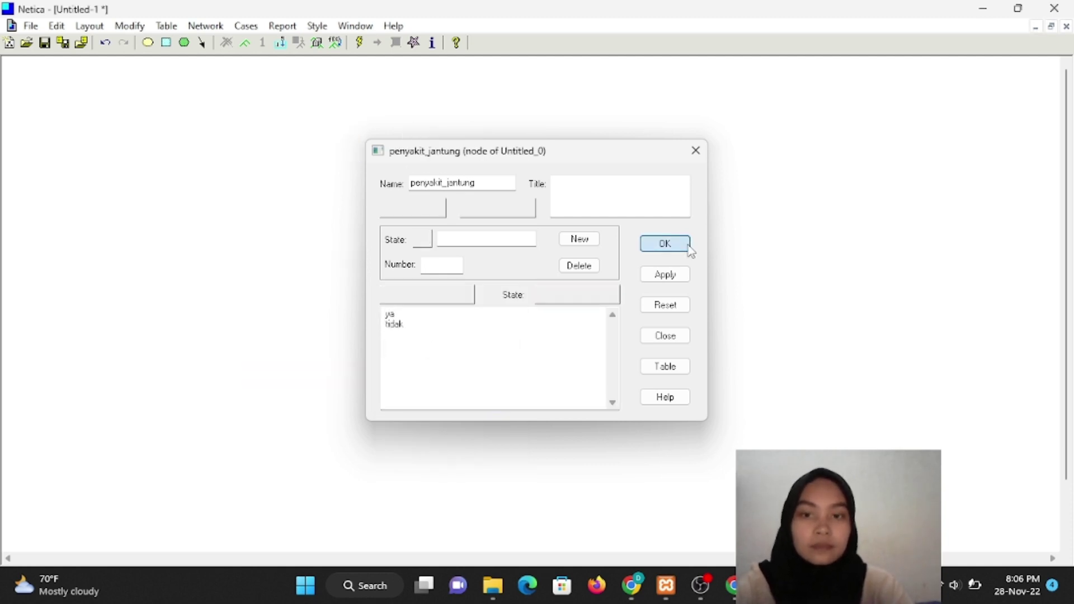
Rename node D as penyakit_hati and give it the states ya and tidak.
double_click(566, 263)
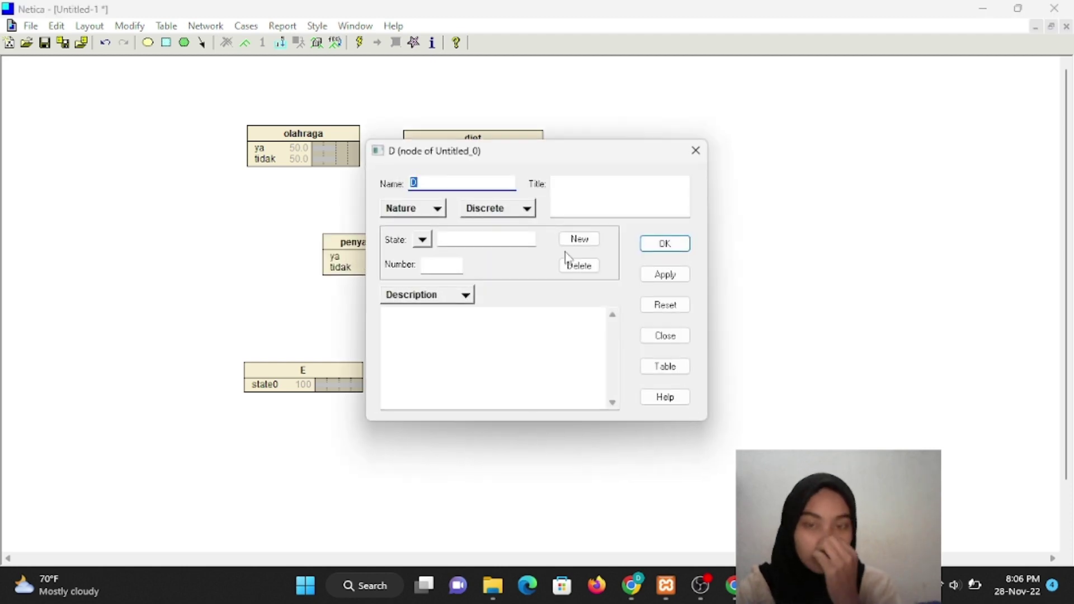
text(penyakit)
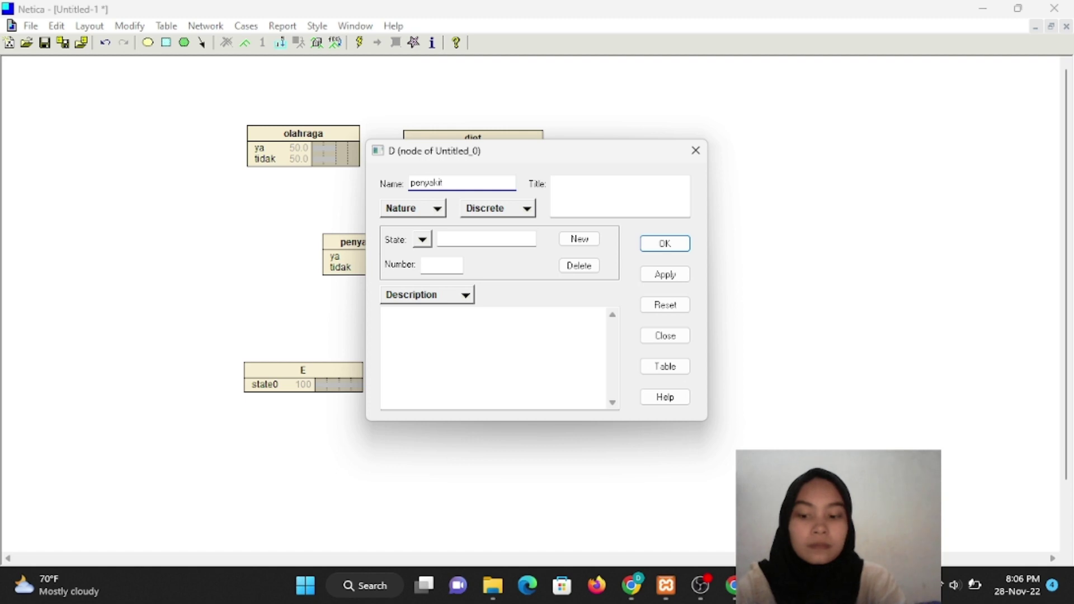
text(_hati)
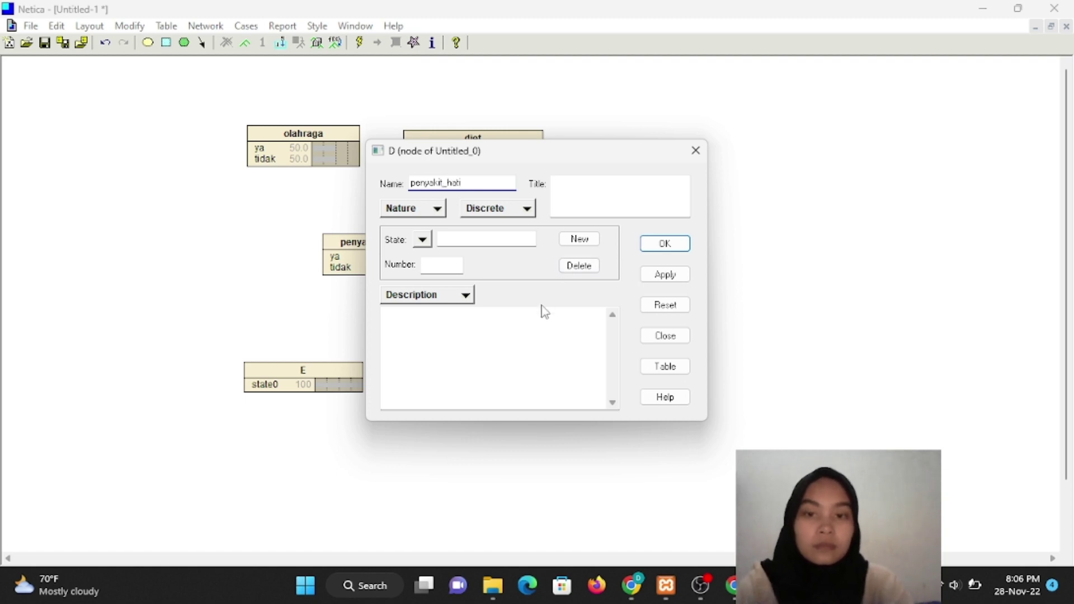
click(466, 296)
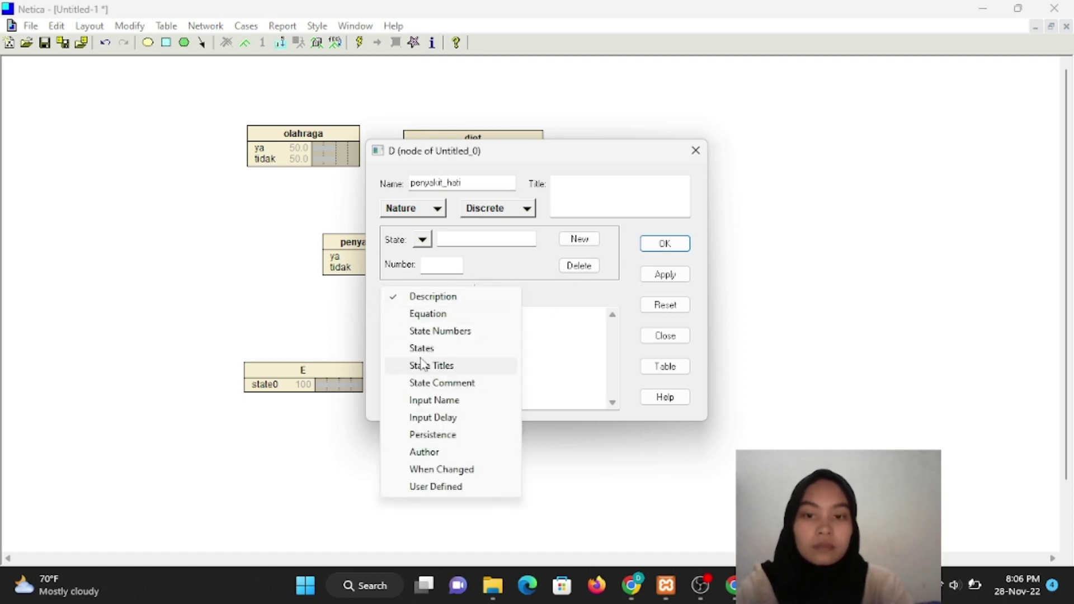
click(429, 348)
click(430, 350)
text(ya)
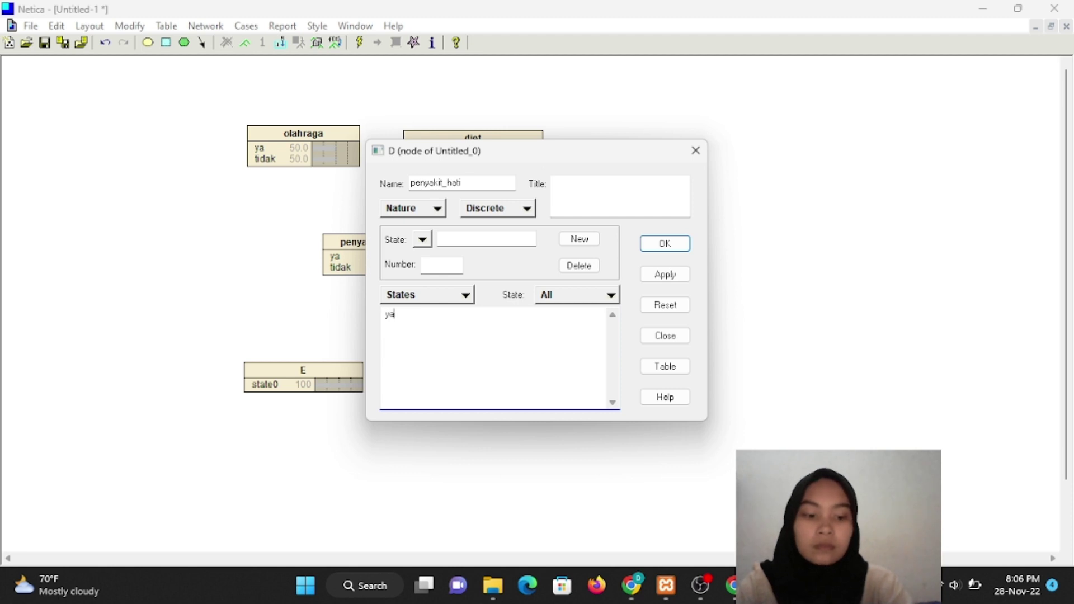
key(Return)
text(tidak)
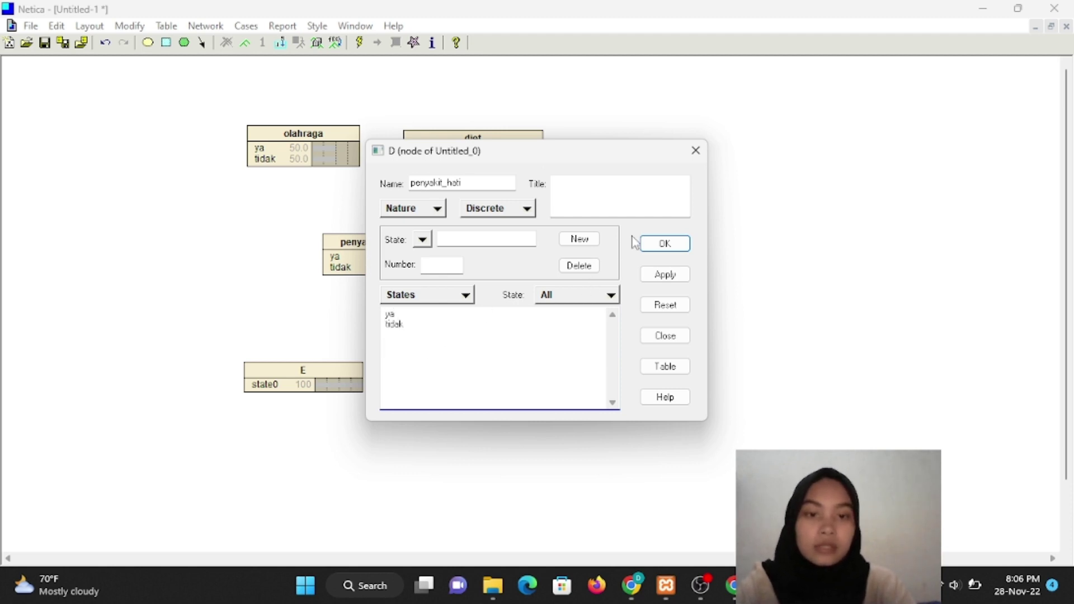
click(664, 244)
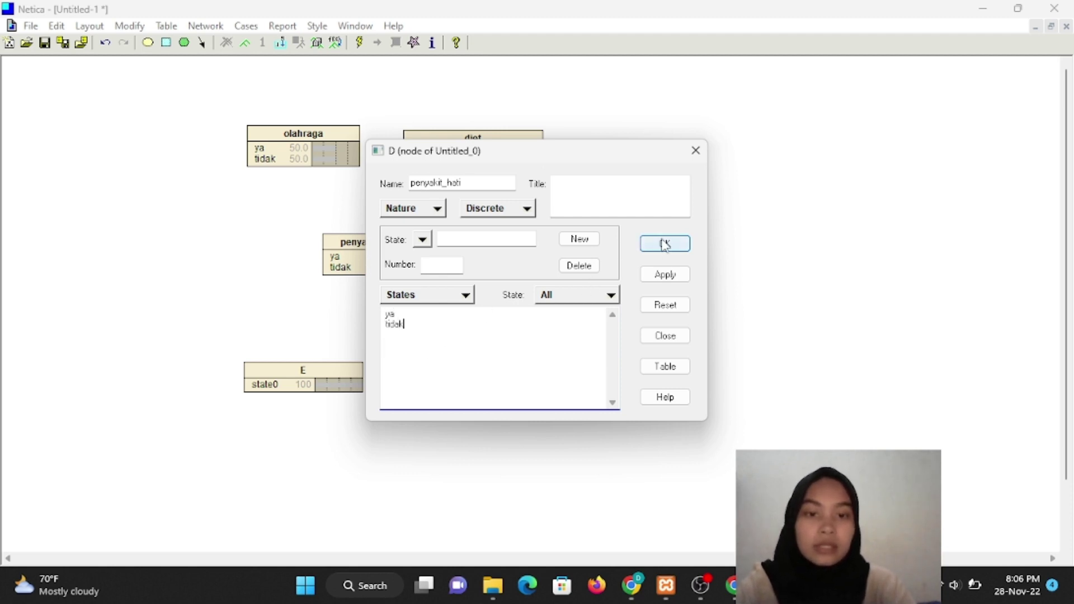
Rename node E as hipertensi and give it the states ya and tidak.
double_click(329, 373)
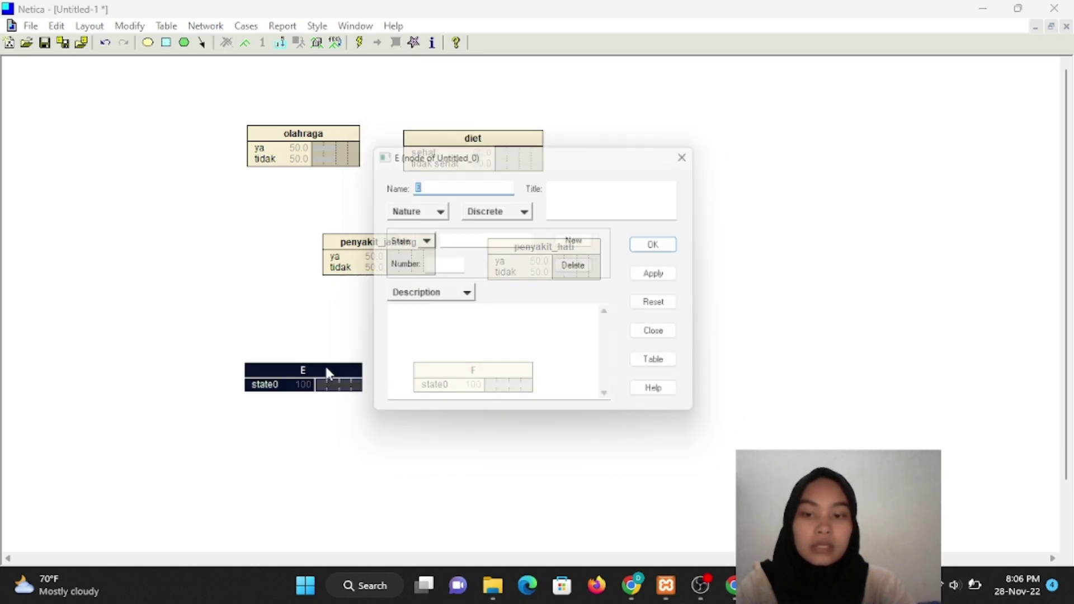
key(BackSpace)
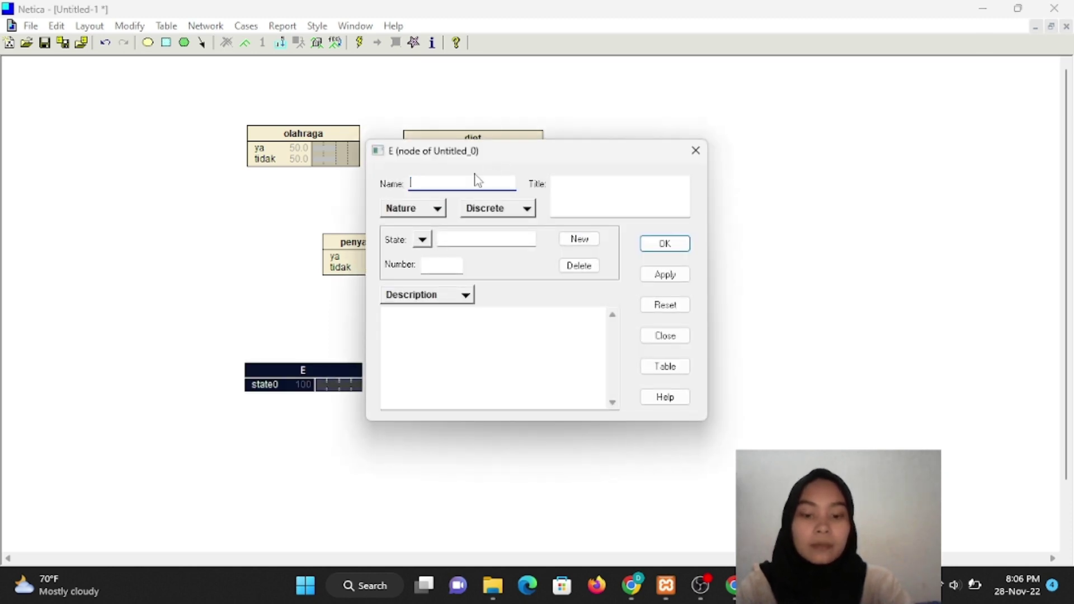
text(Hipe)
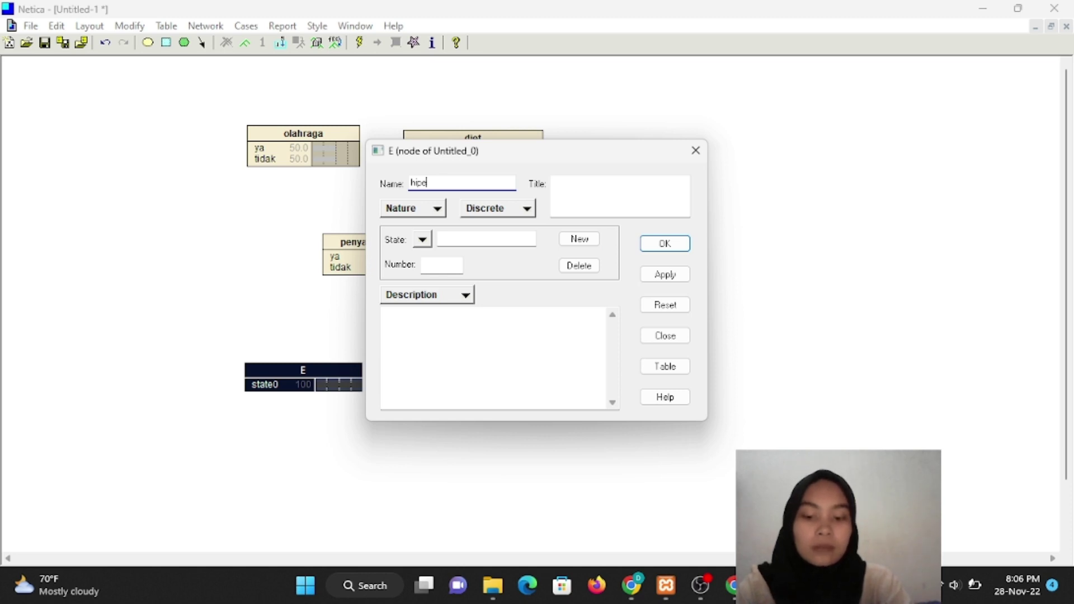
text(r)
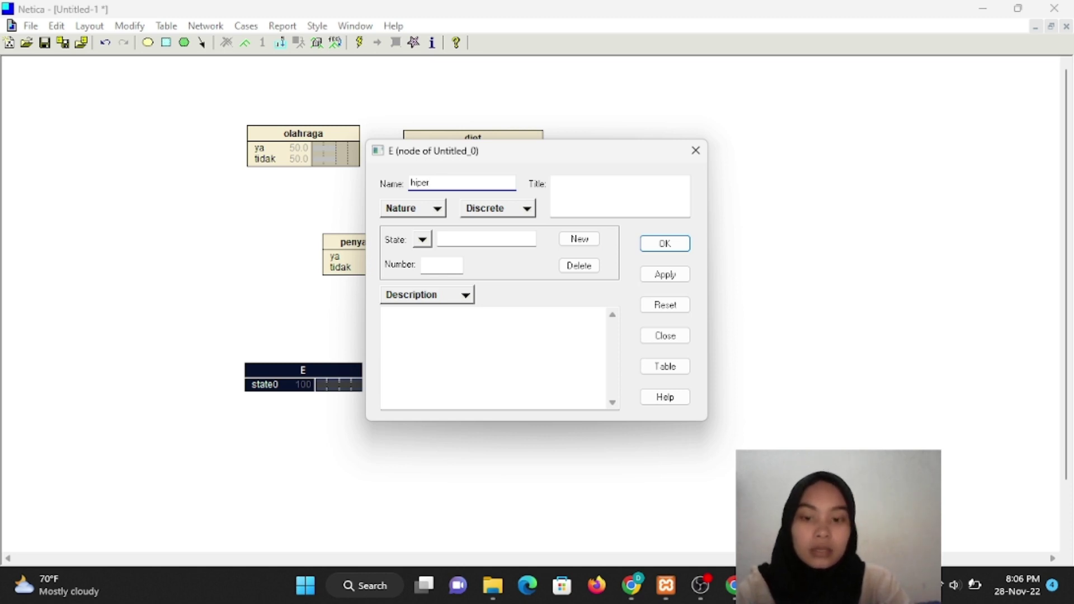
text(tensi)
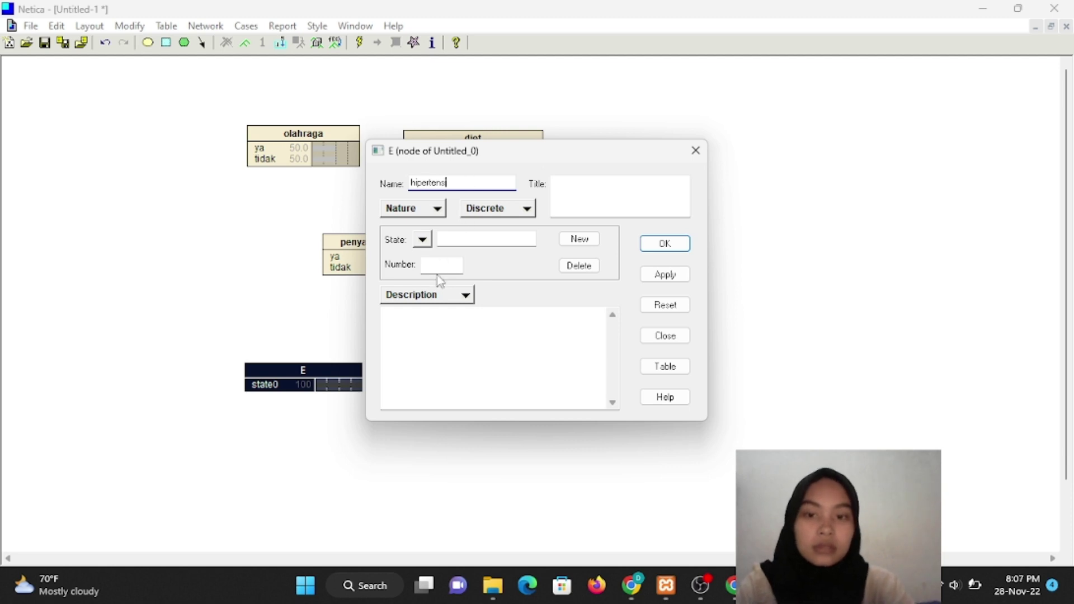
click(426, 296)
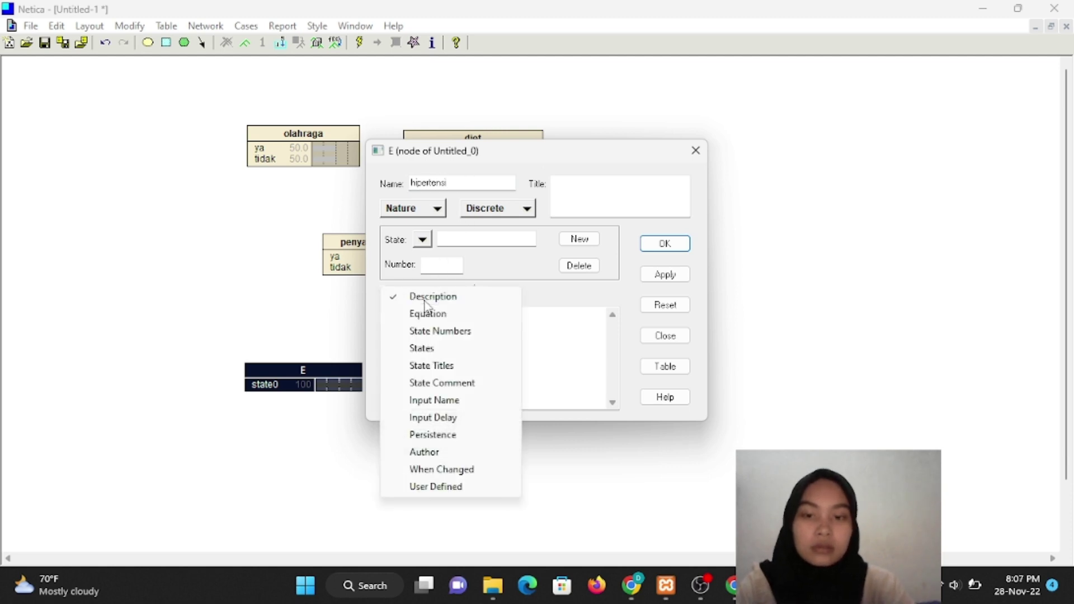
click(427, 348)
text(ya)
key(Return)
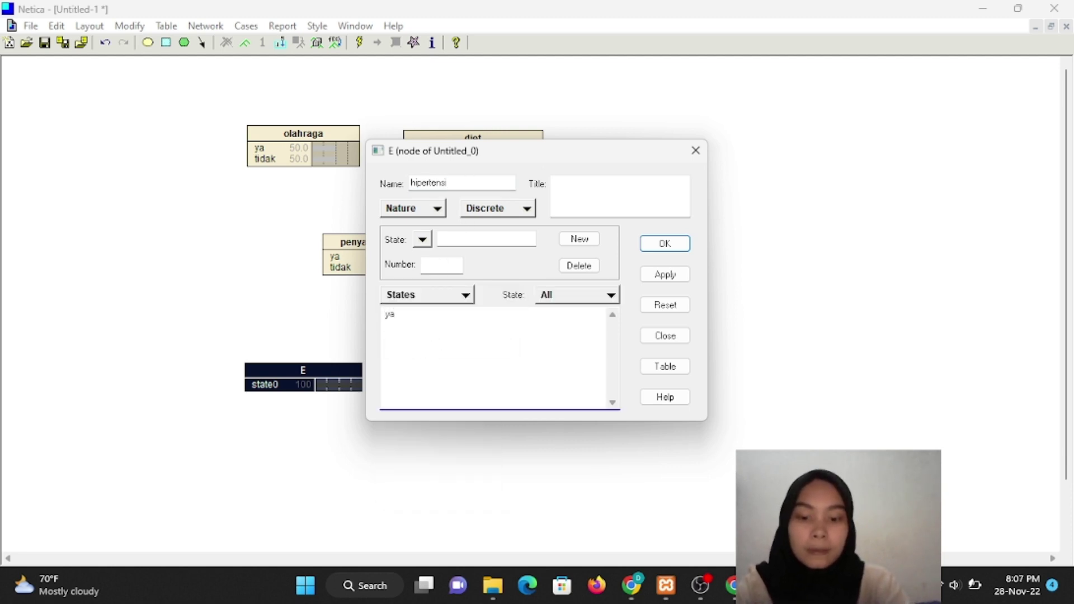
text(tidak)
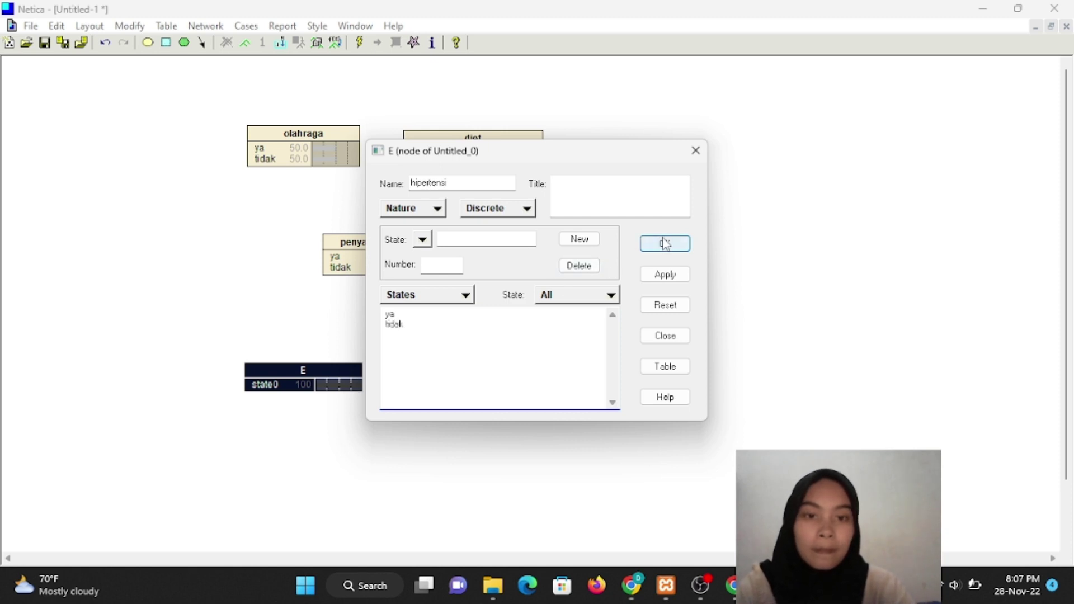
click(665, 243)
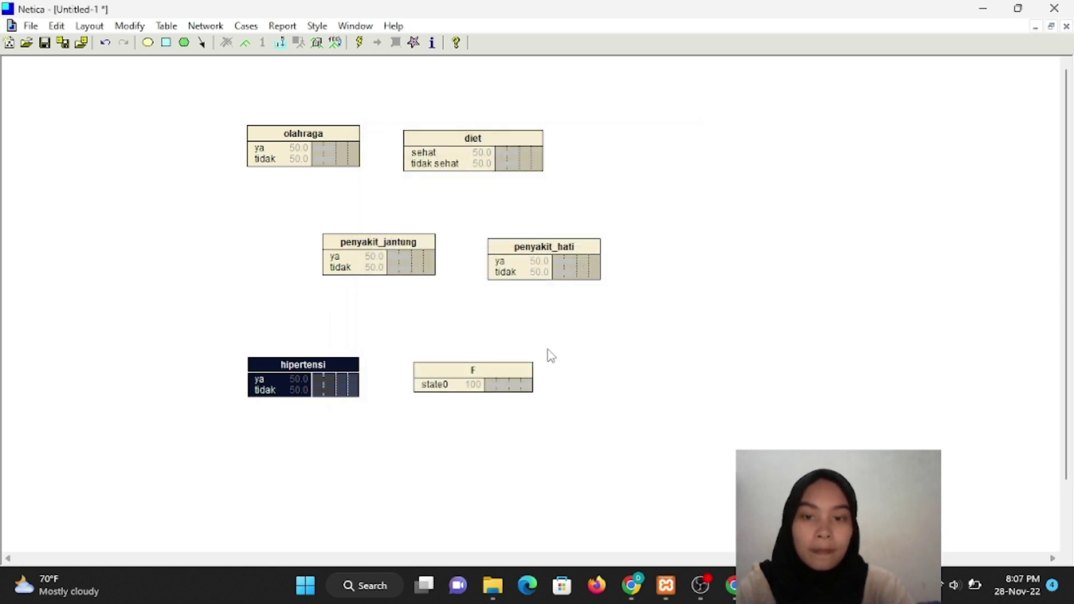
Rename node F as sakit_dada and give it the states ya and tidak.
double_click(470, 381)
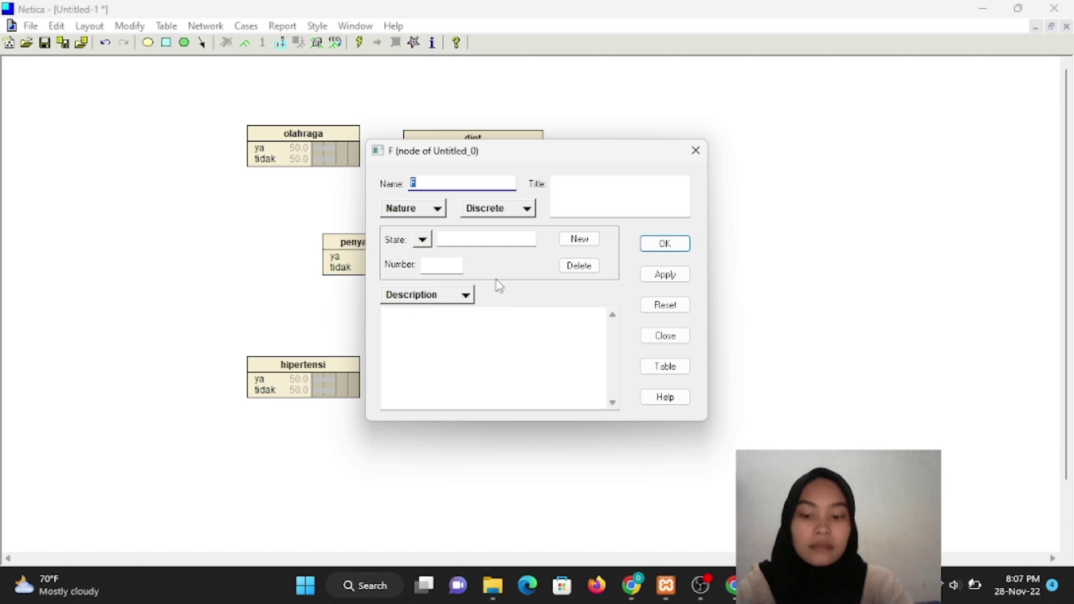
text(so)
key(BackSpace)
key(BackSpace)
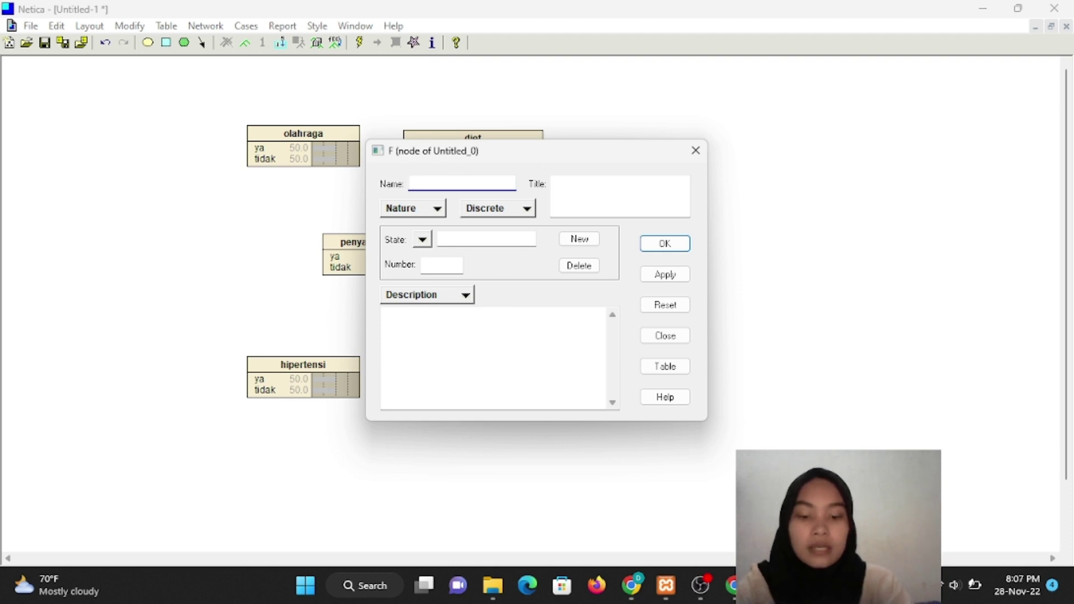
text(sakit)
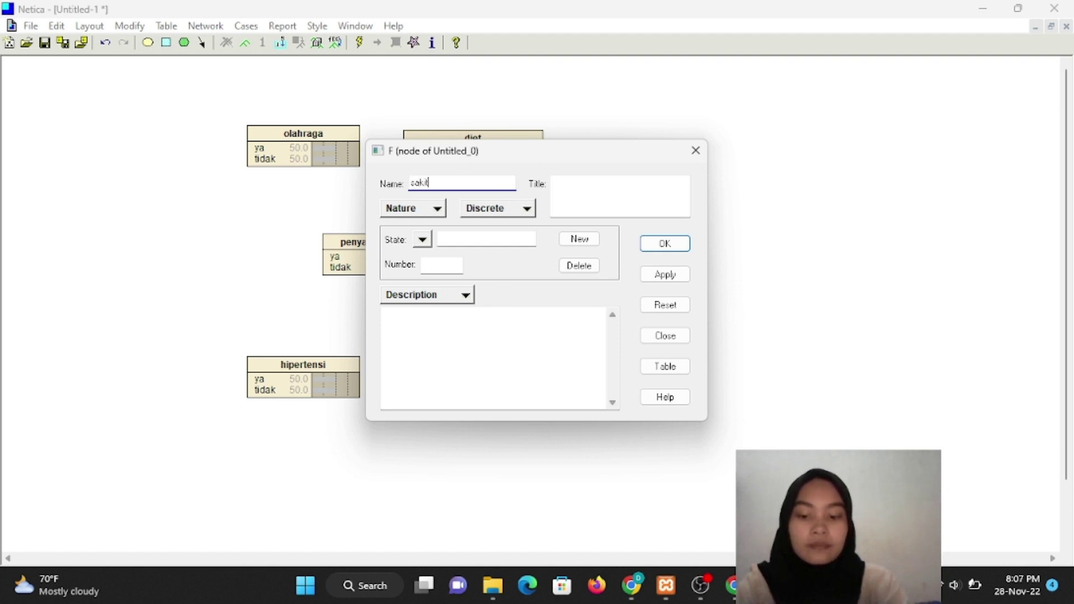
text(\)
key(BackSpace)
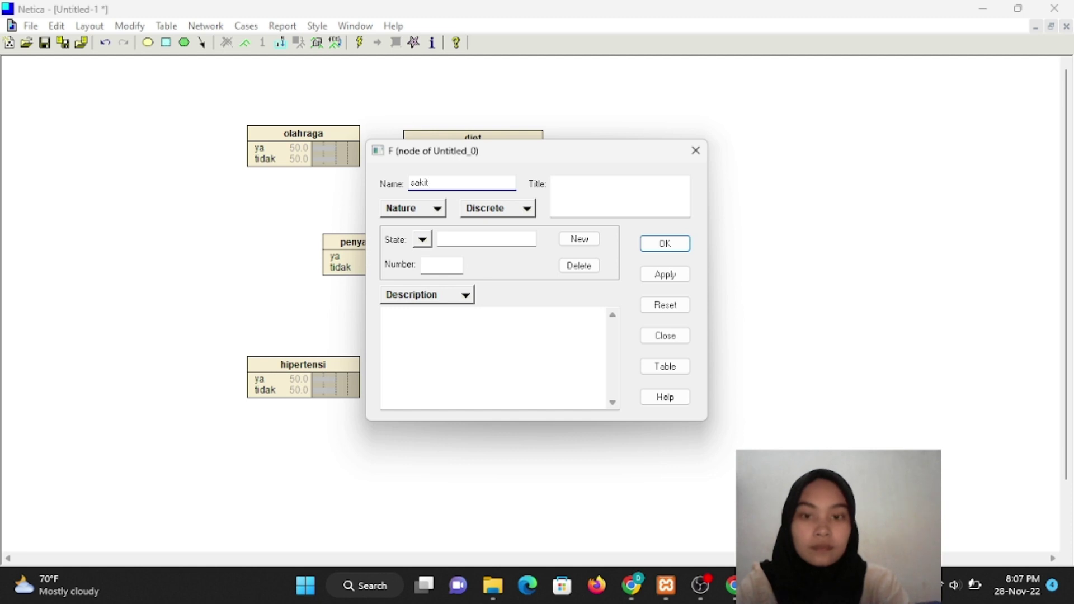
text(_dada)
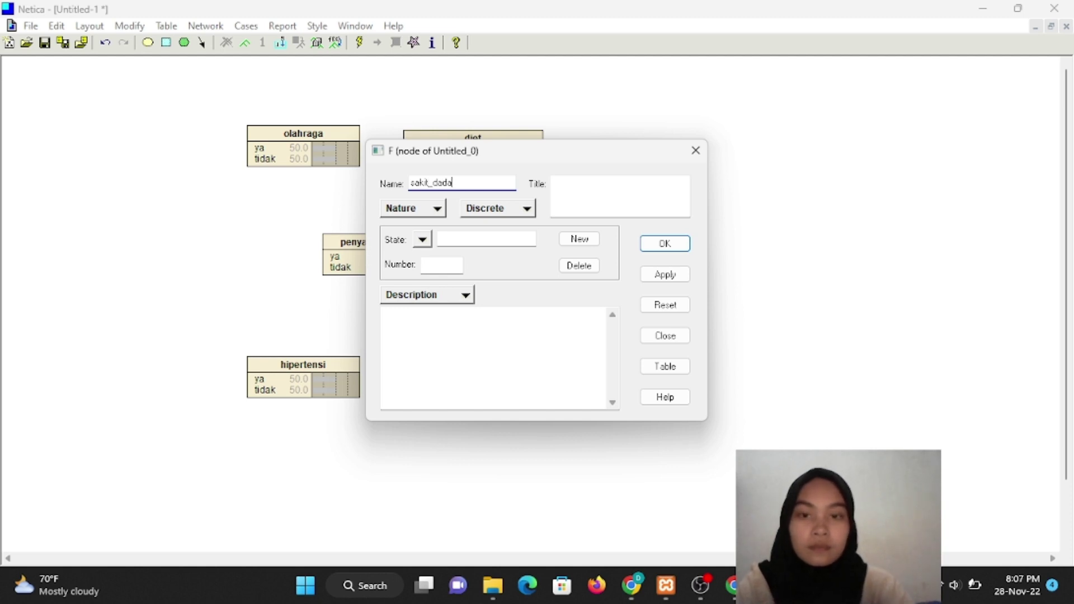
click(470, 297)
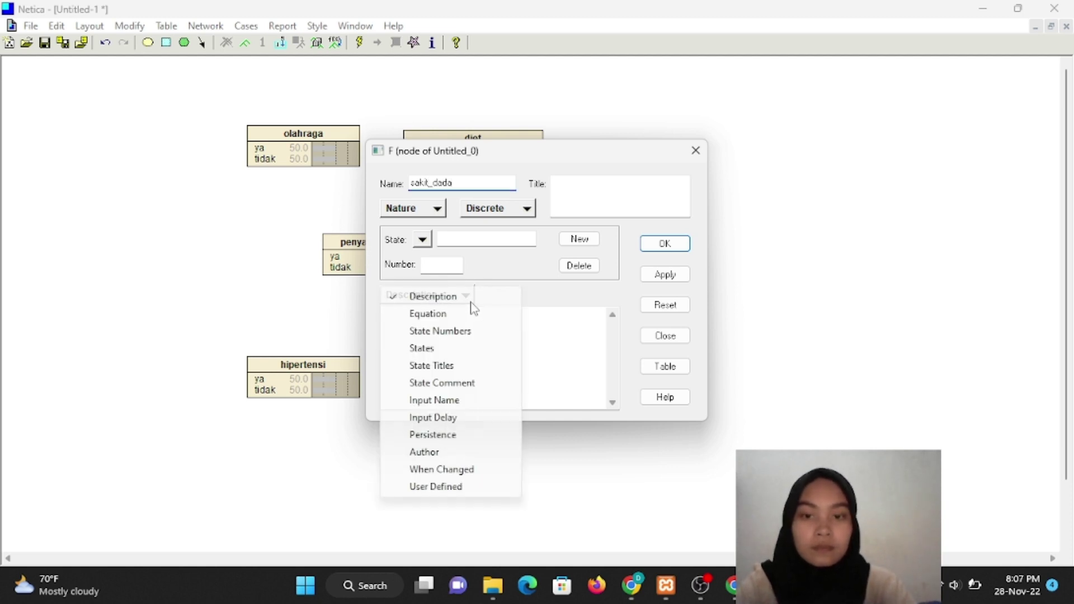
click(440, 348)
text(ya )
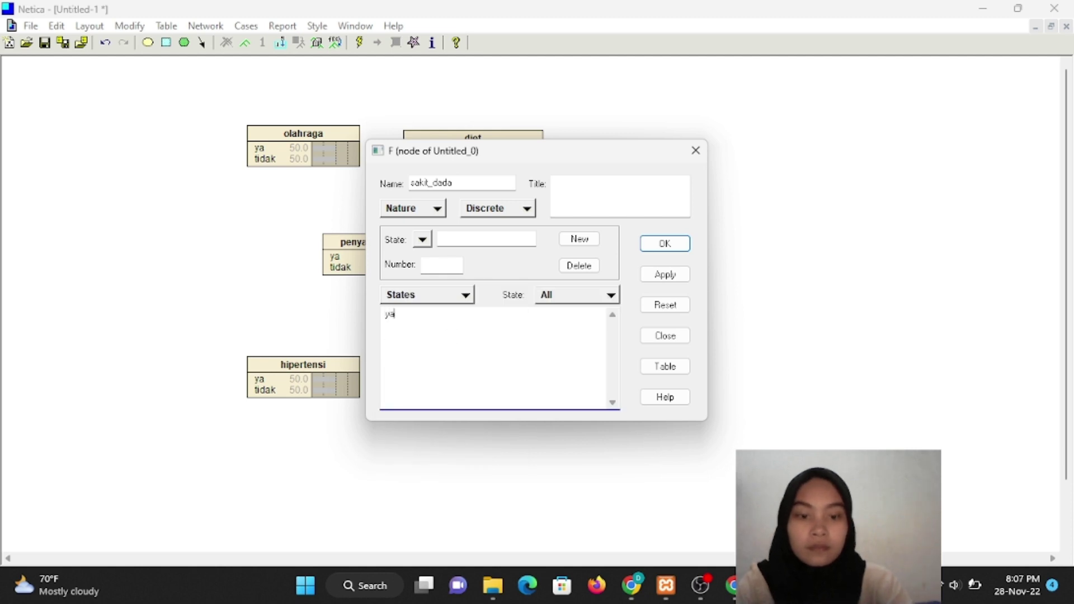
text(tidak)
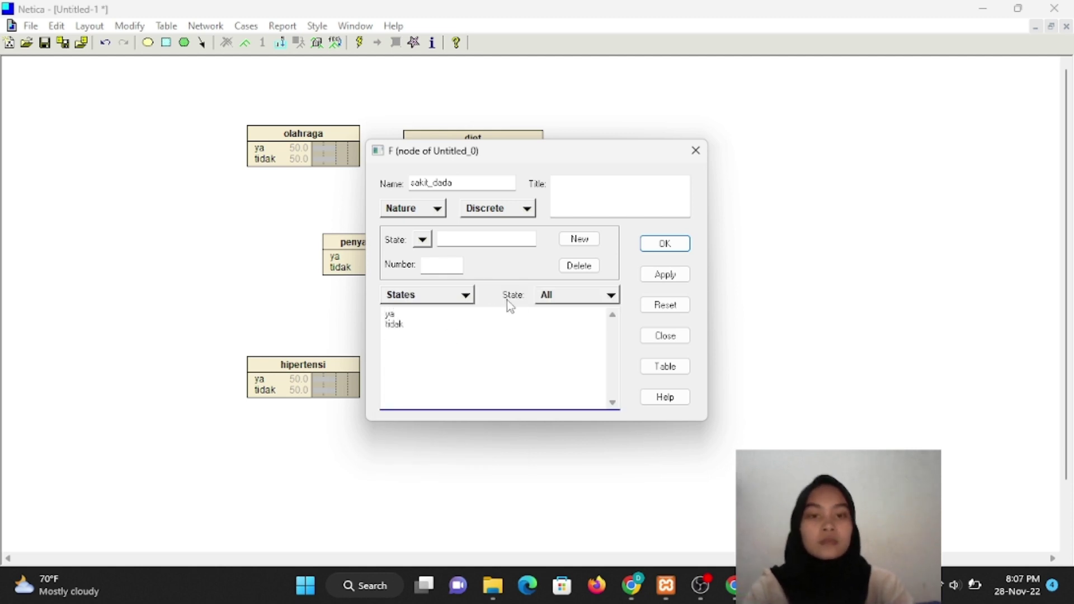
click(688, 244)
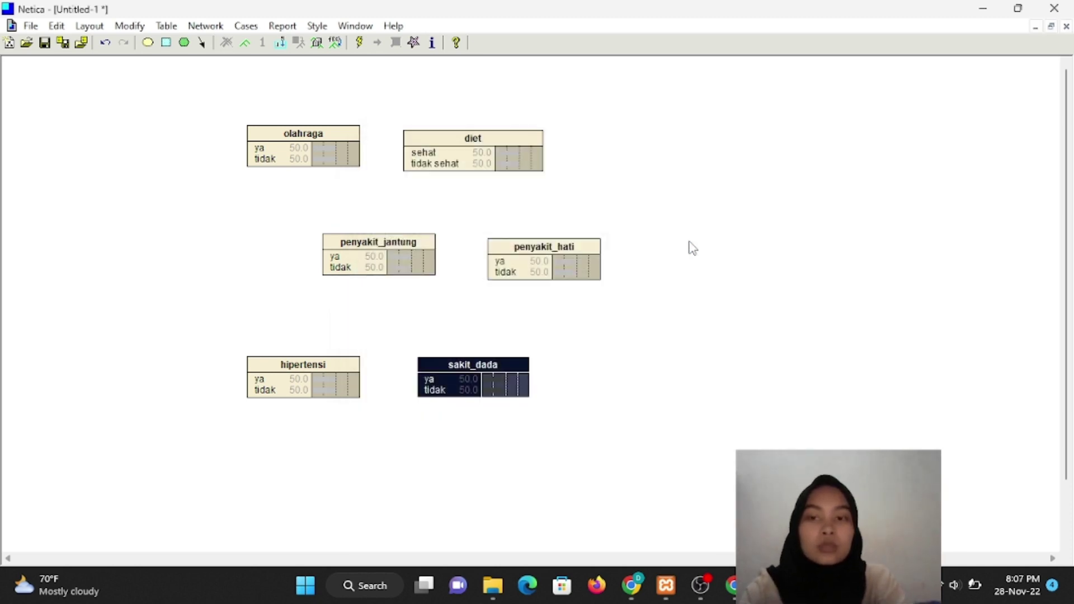
click(313, 147)
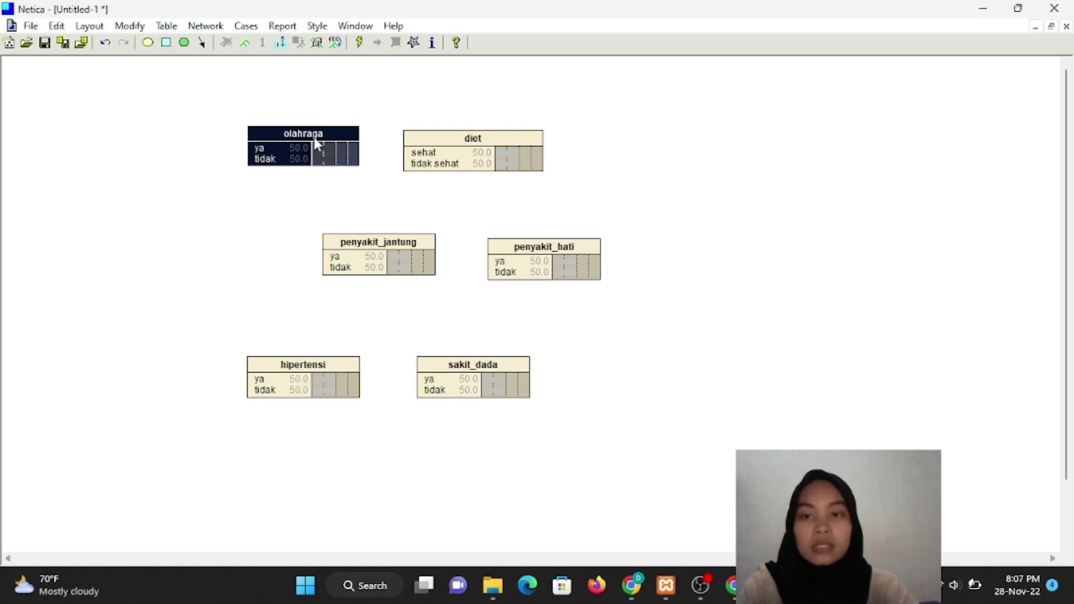
click(303, 188)
click(305, 166)
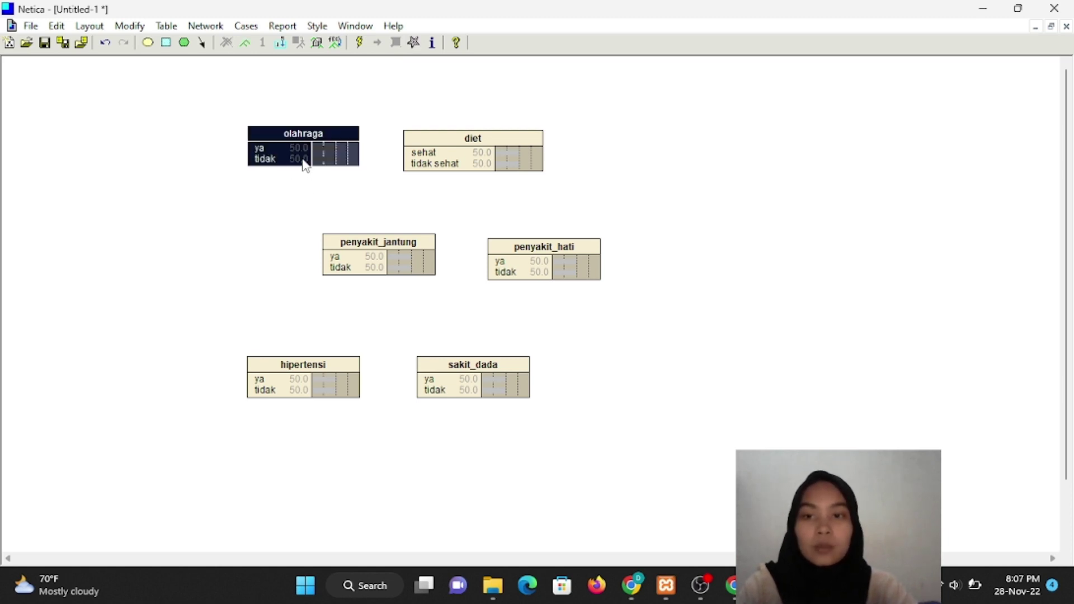
click(303, 183)
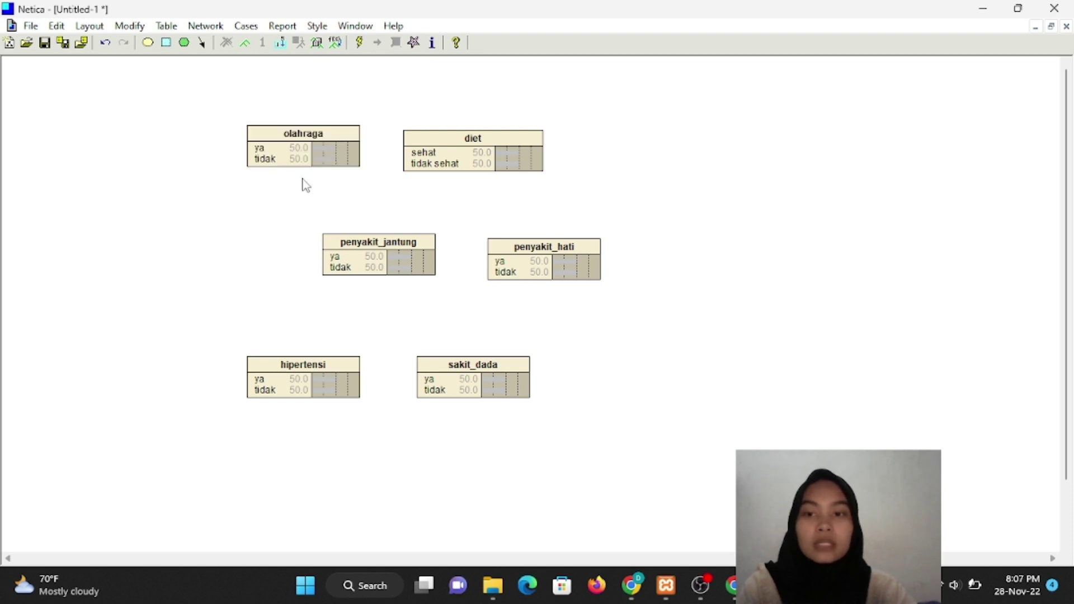
click(301, 159)
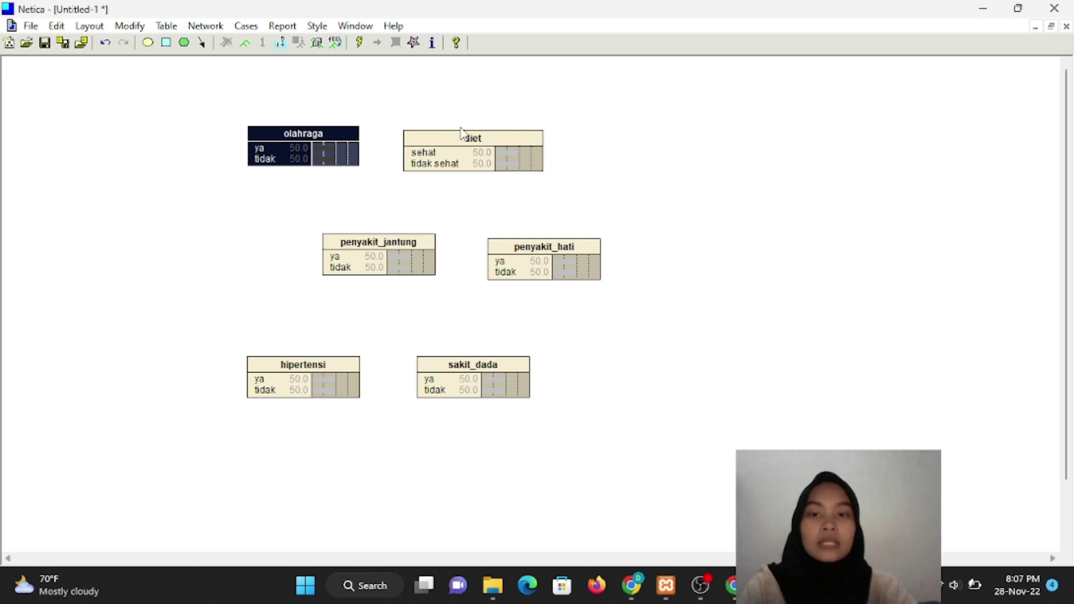
Move the diet node slightly up and to the right, farther from the olahraga node.
click(458, 145)
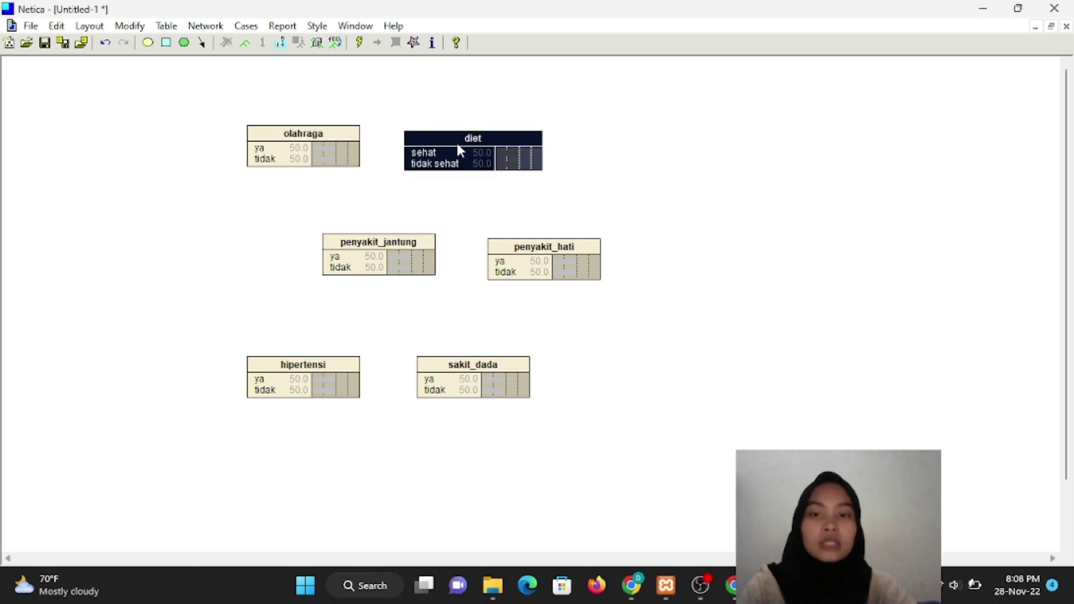
drag(457, 145, 468, 136)
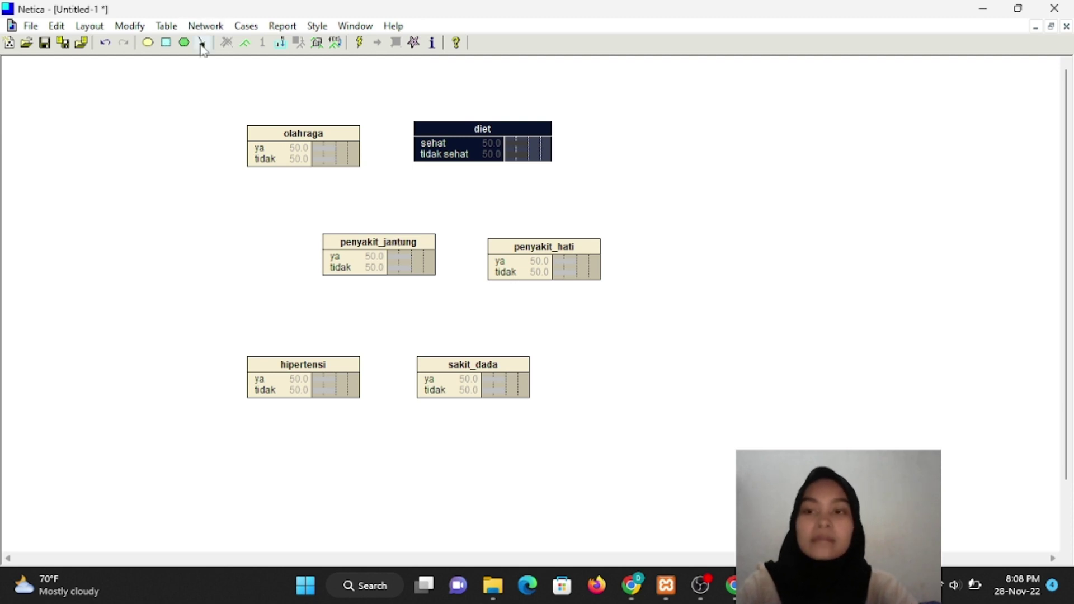
Add a directed link from the olahraga node to the penyakit_jantung node.
click(201, 45)
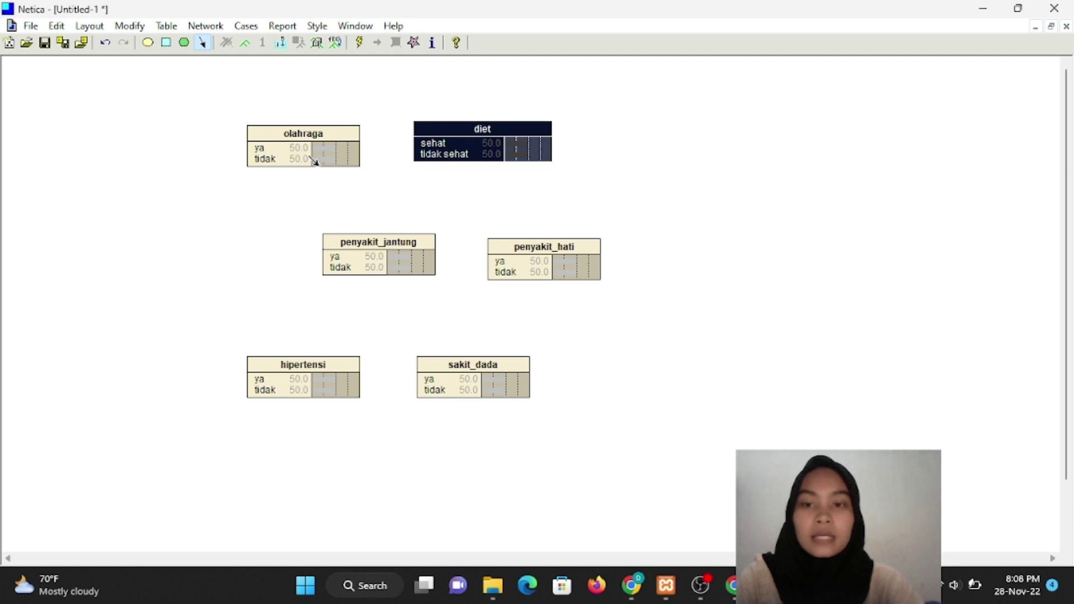
drag(313, 161, 384, 239)
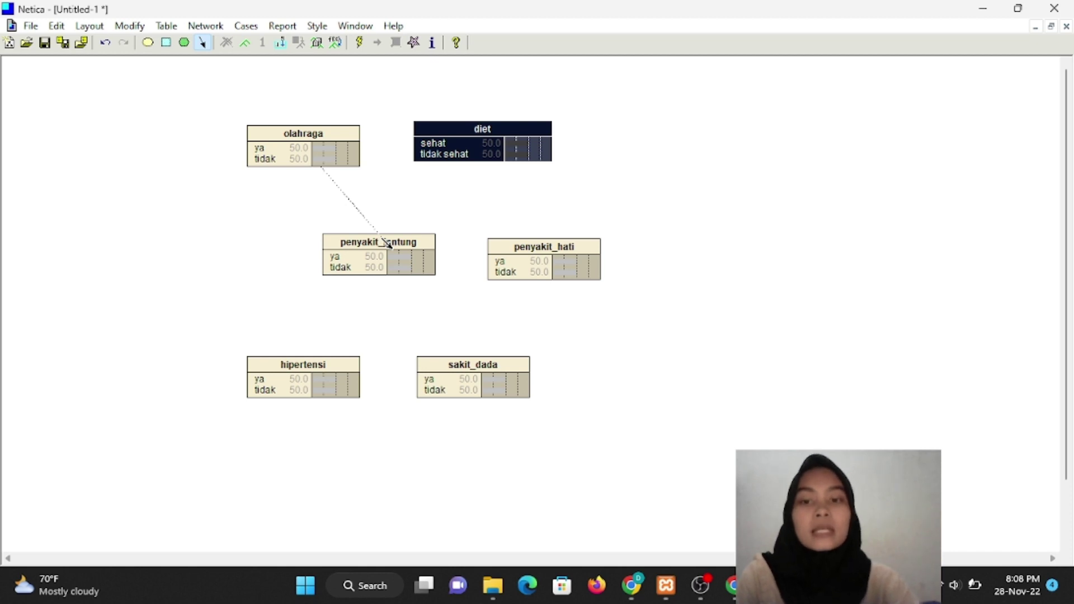
click(387, 244)
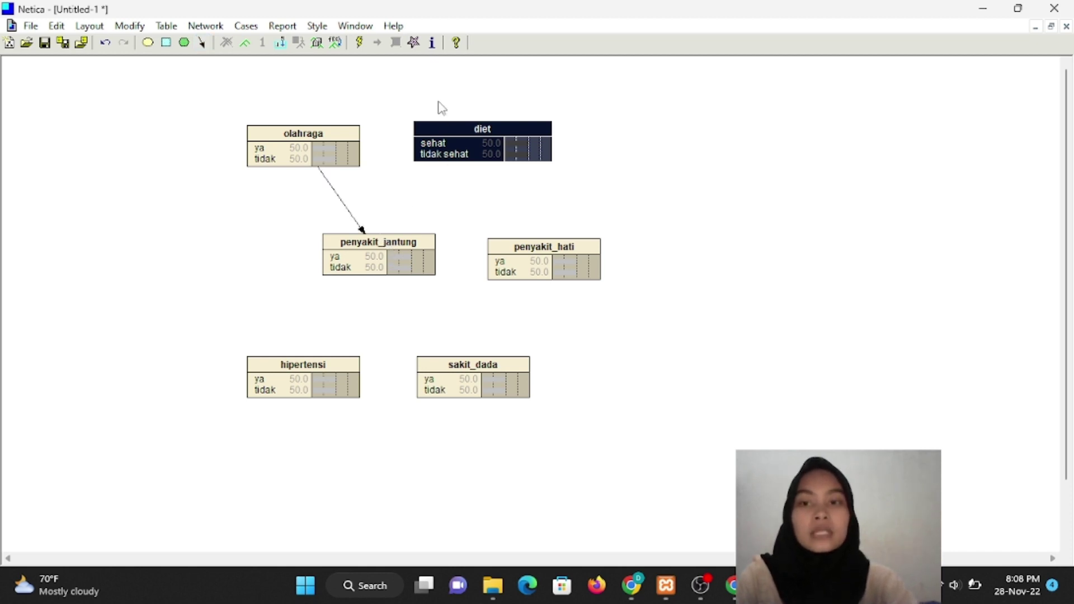
click(483, 167)
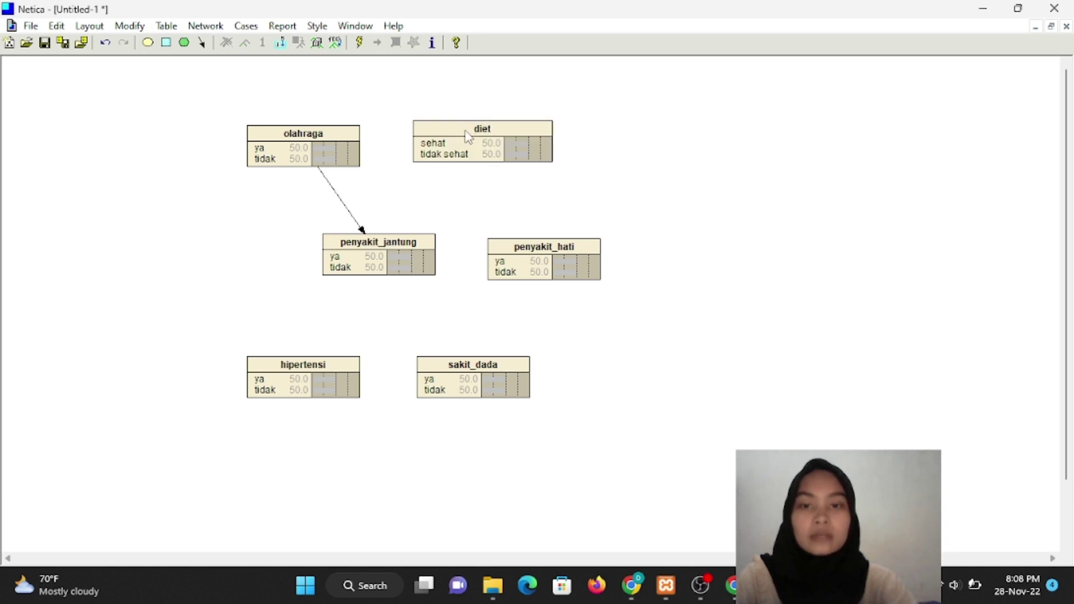
Add directed links from the diet node to both penyakit_hati and penyakit_jantung.
click(204, 43)
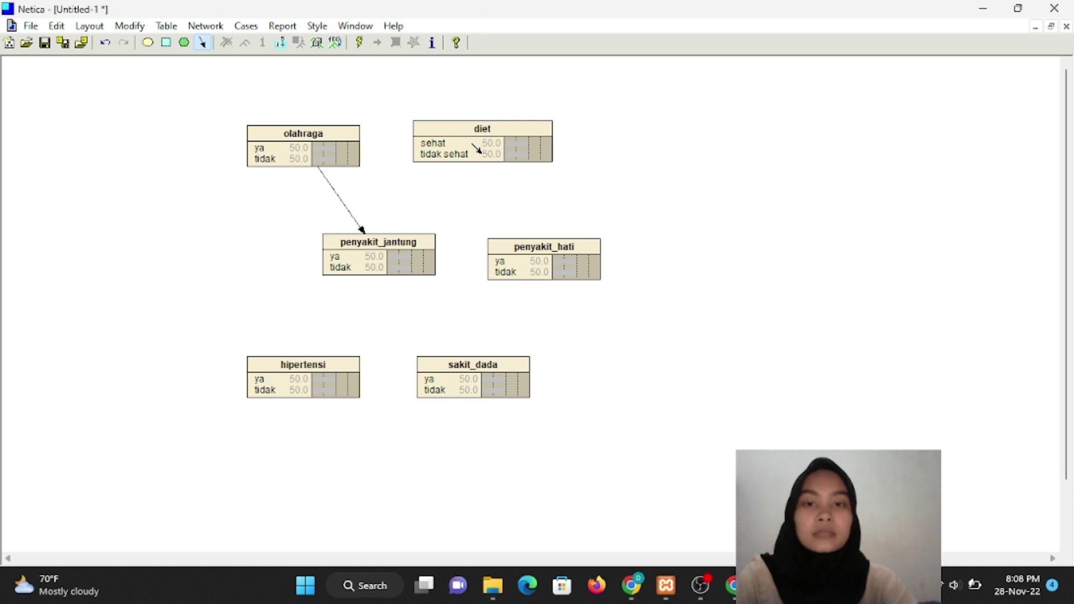
drag(477, 148, 563, 260)
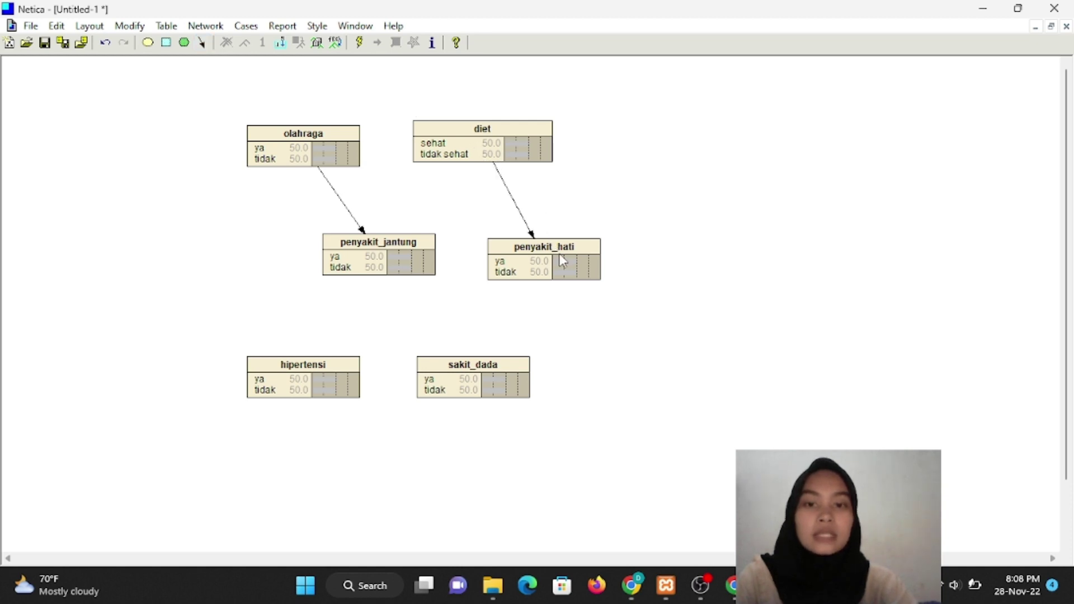
click(205, 43)
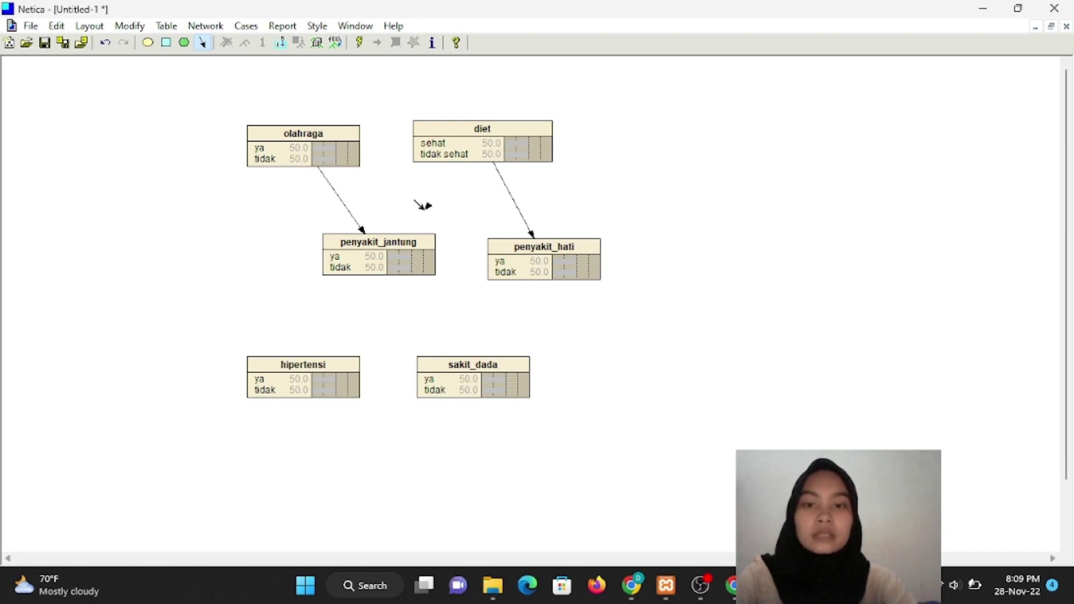
drag(423, 206, 427, 337)
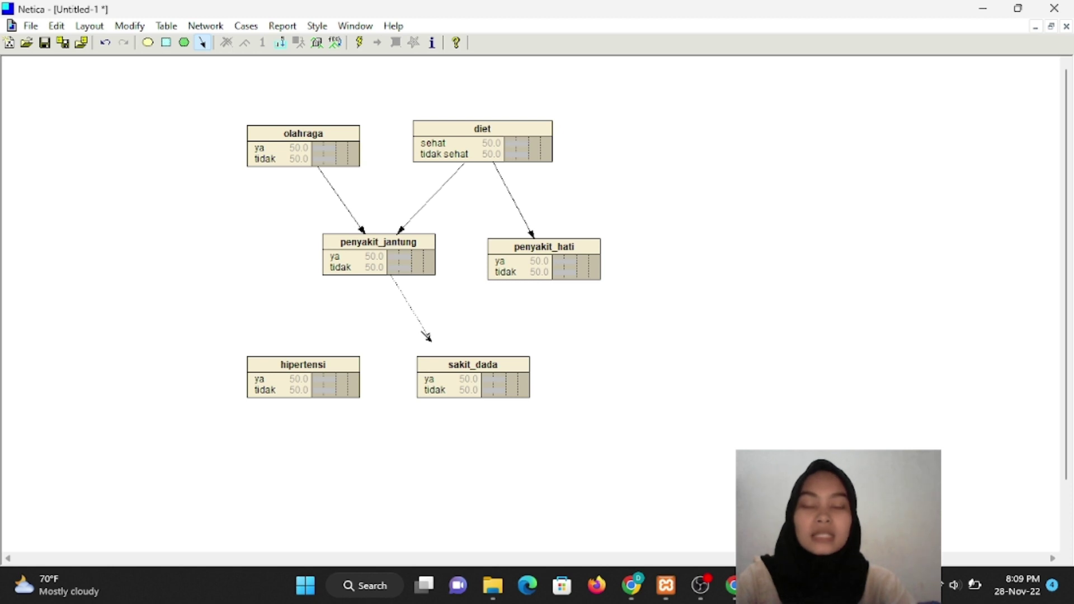
Add directed links from penyakit_jantung to hipertensi and sakit_dada, and from penyakit_hati to sakit_dada.
drag(428, 337, 301, 366)
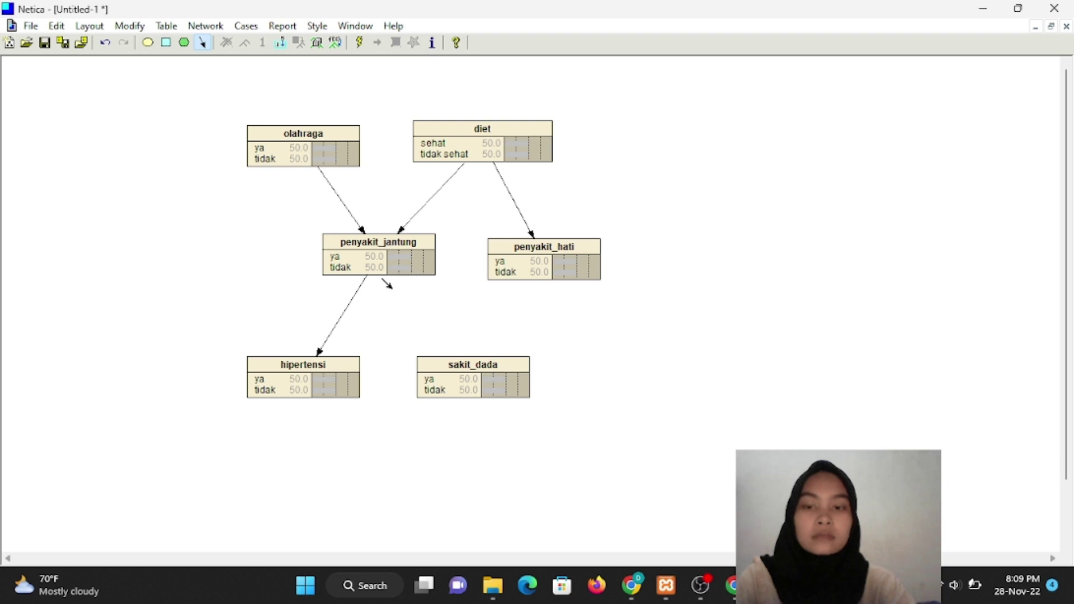
drag(371, 250, 474, 362)
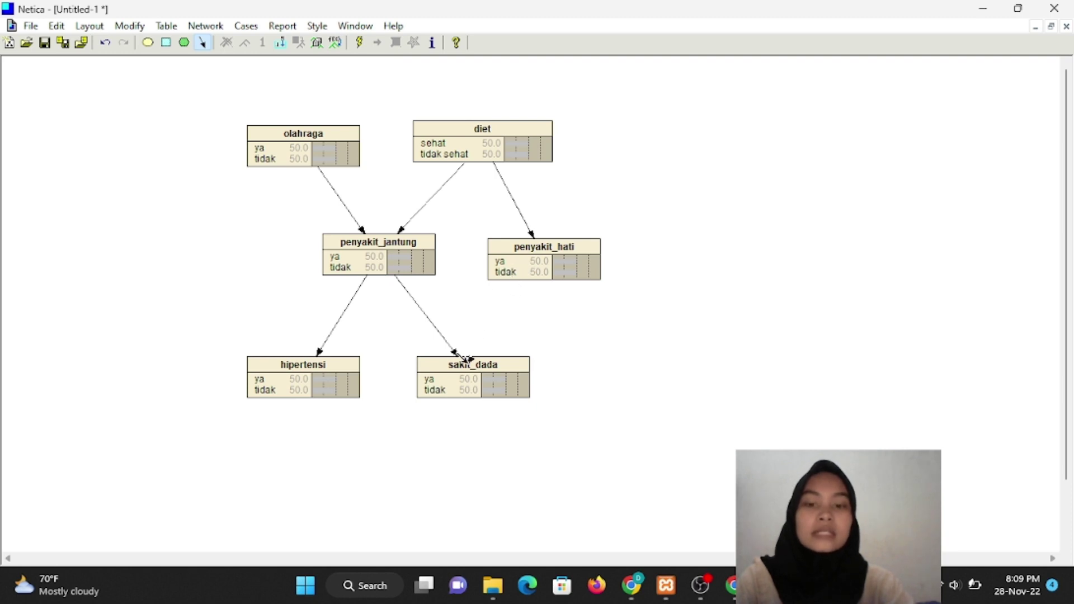
click(464, 361)
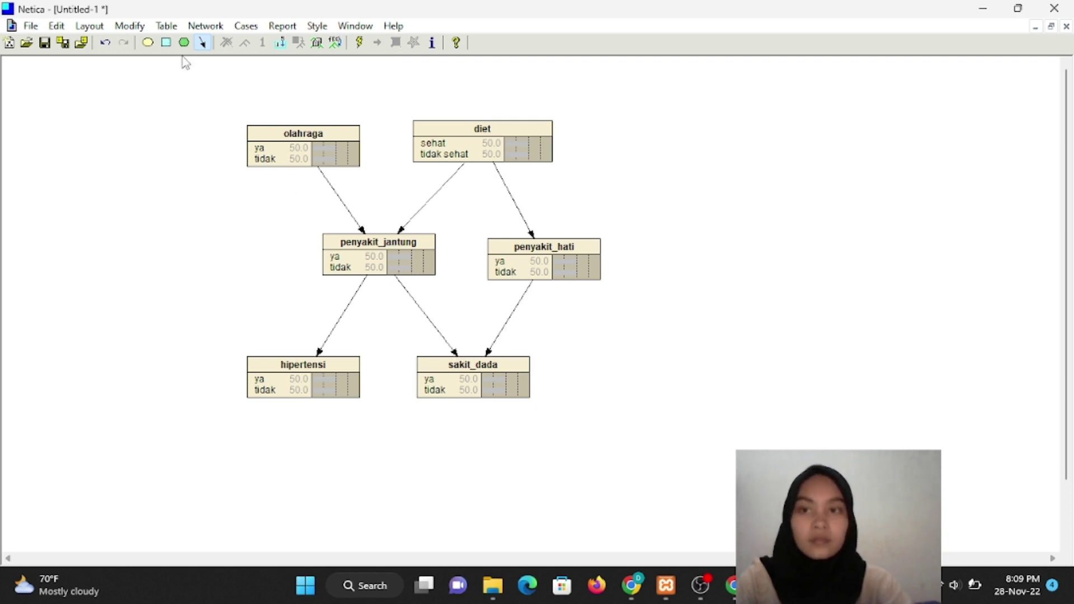
Set the olahraga node's probabilities to 70% ya, with the missing tidak entry filled in automatically as 30%, and save its table.
click(204, 47)
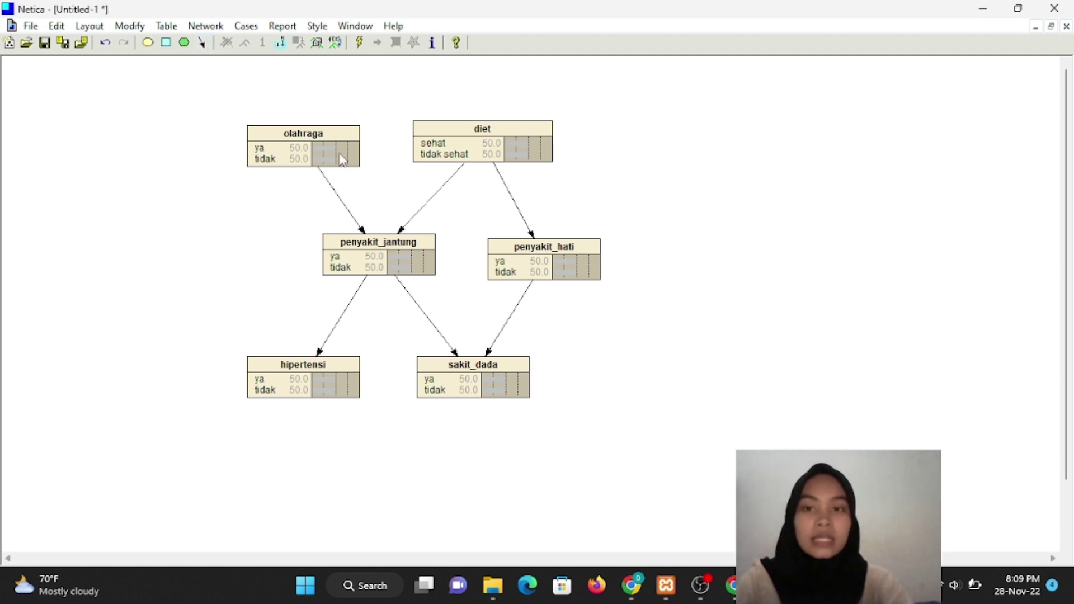
double_click(323, 133)
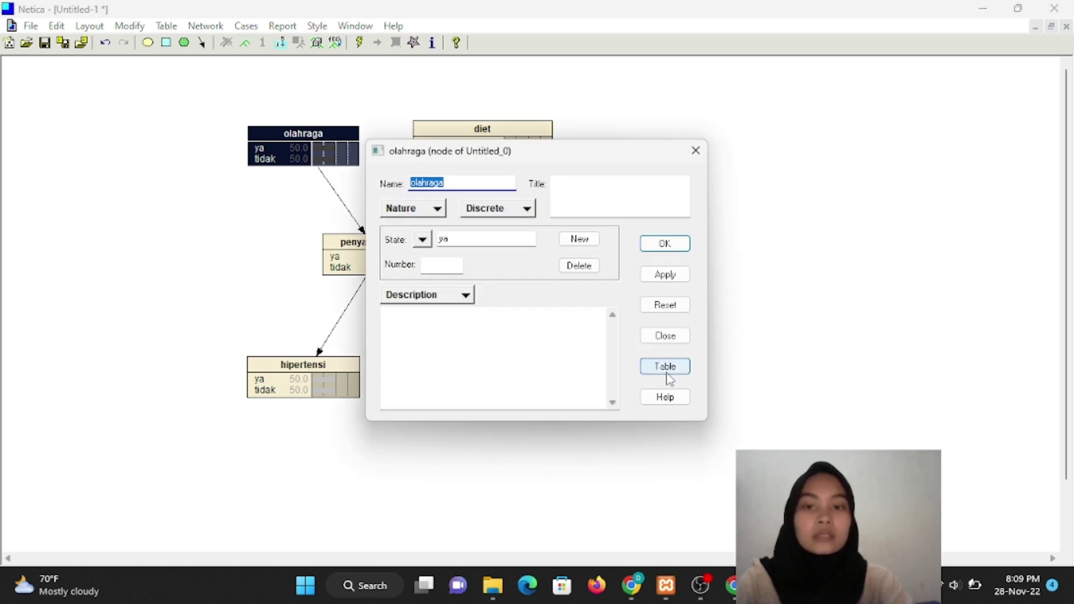
click(669, 373)
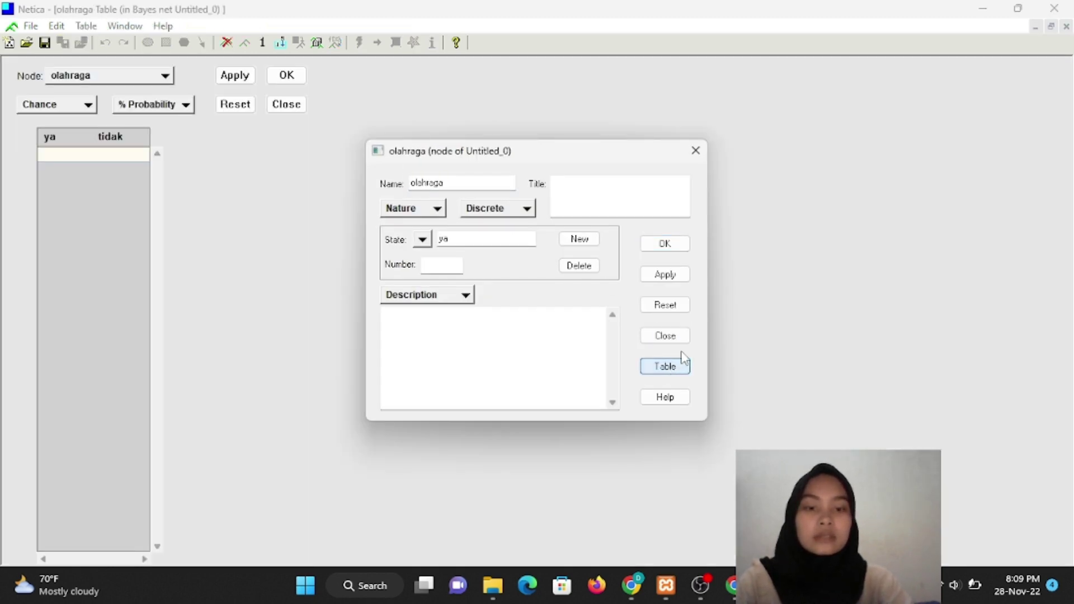
click(696, 150)
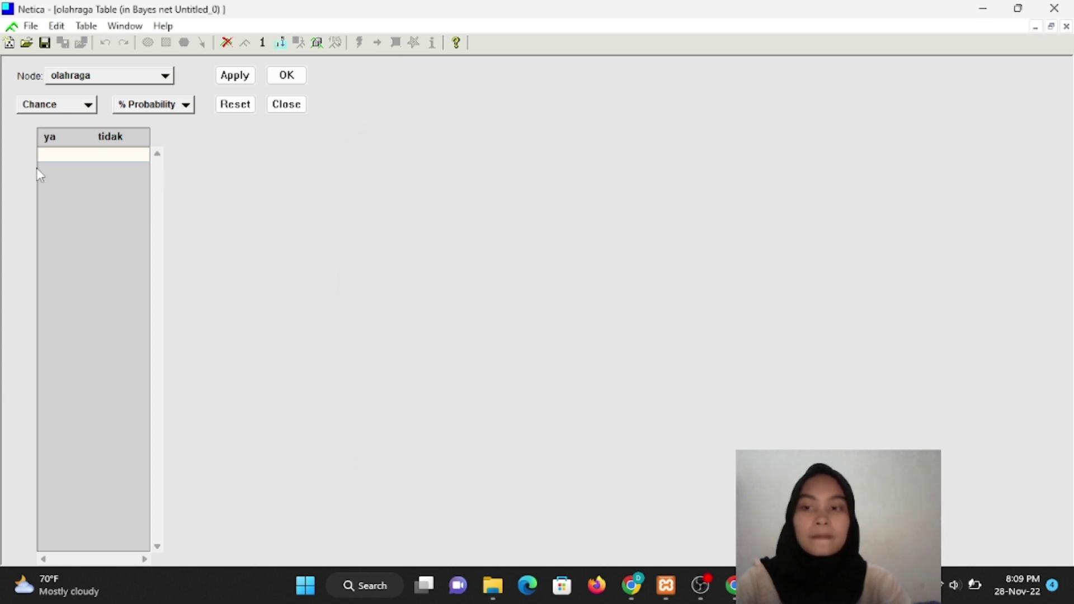
click(47, 156)
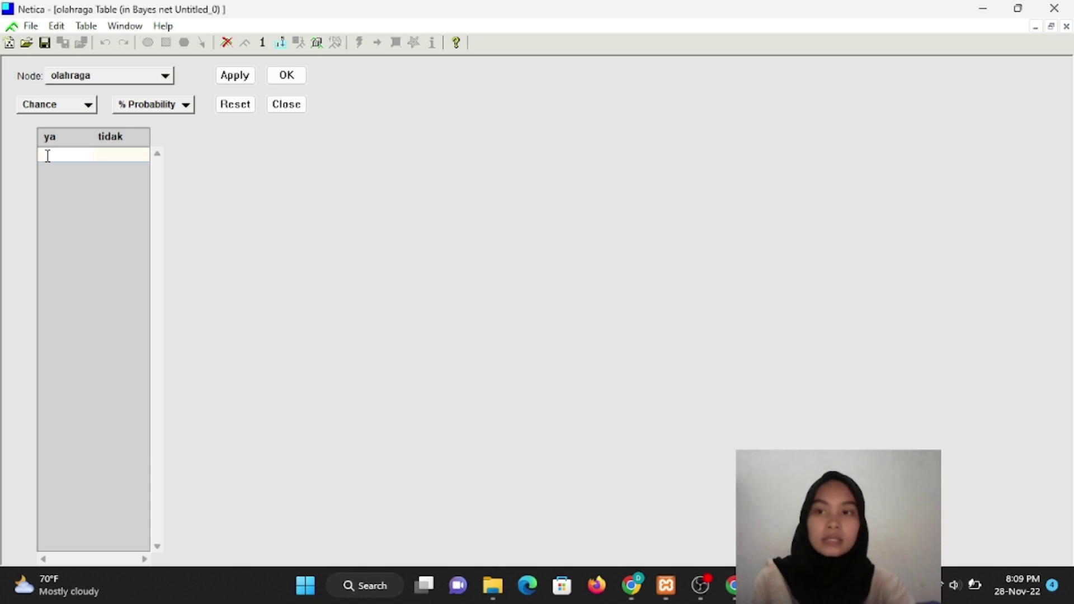
text(70)
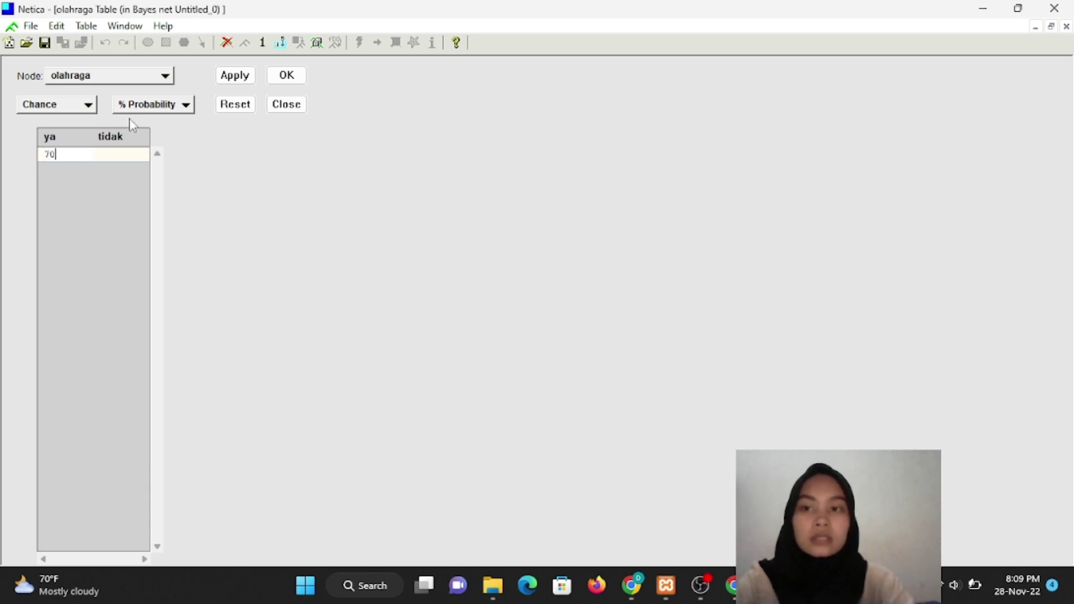
click(239, 78)
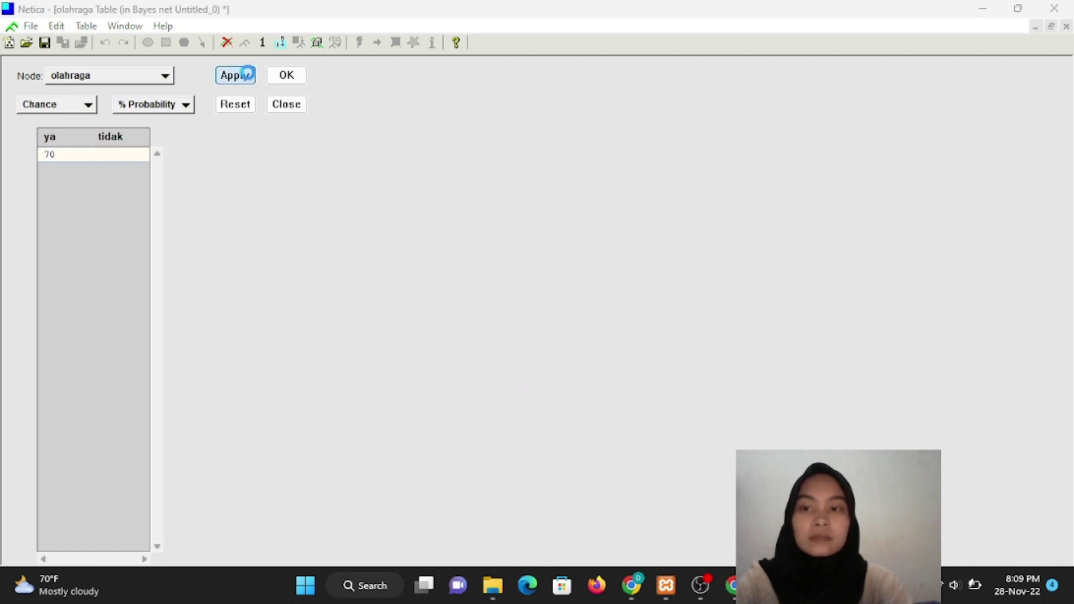
click(467, 322)
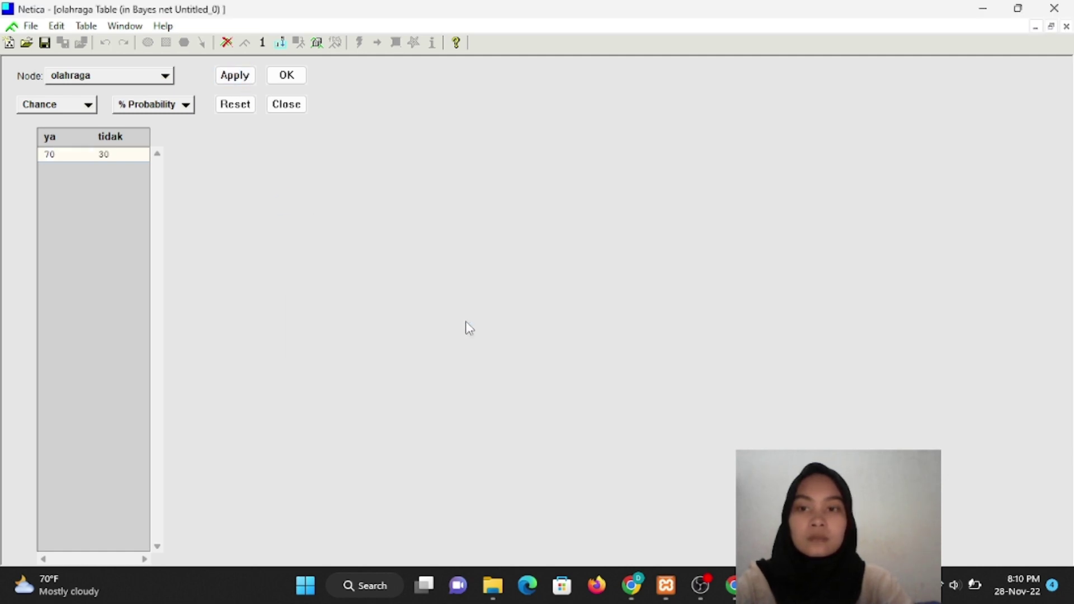
click(287, 76)
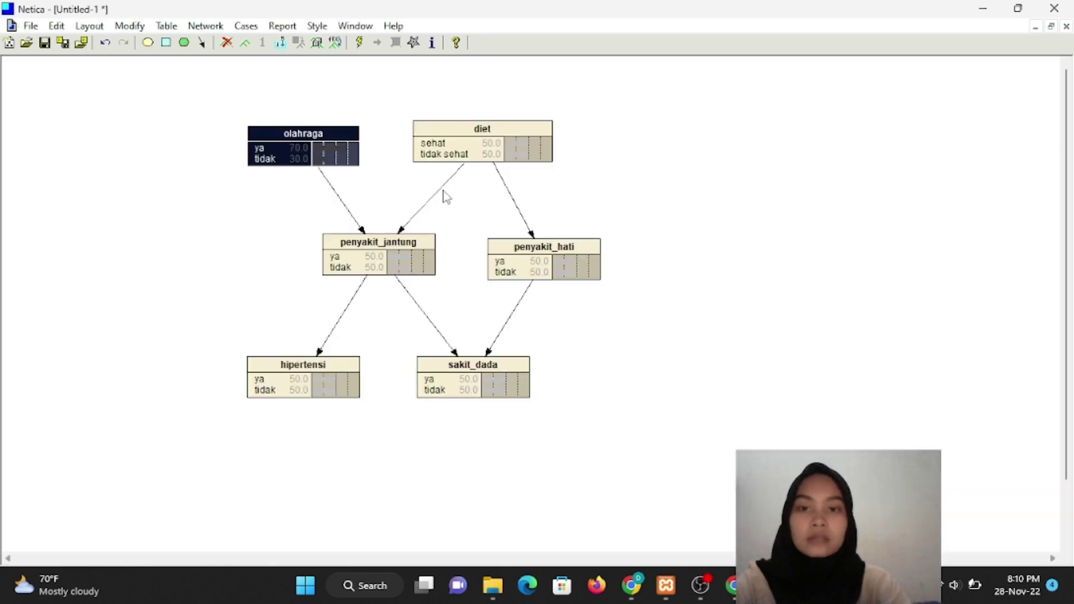
Set the diet node's probabilities to 25% sehat, with the missing tidak sehat entry filled in automatically as 75%, and save its table.
double_click(472, 137)
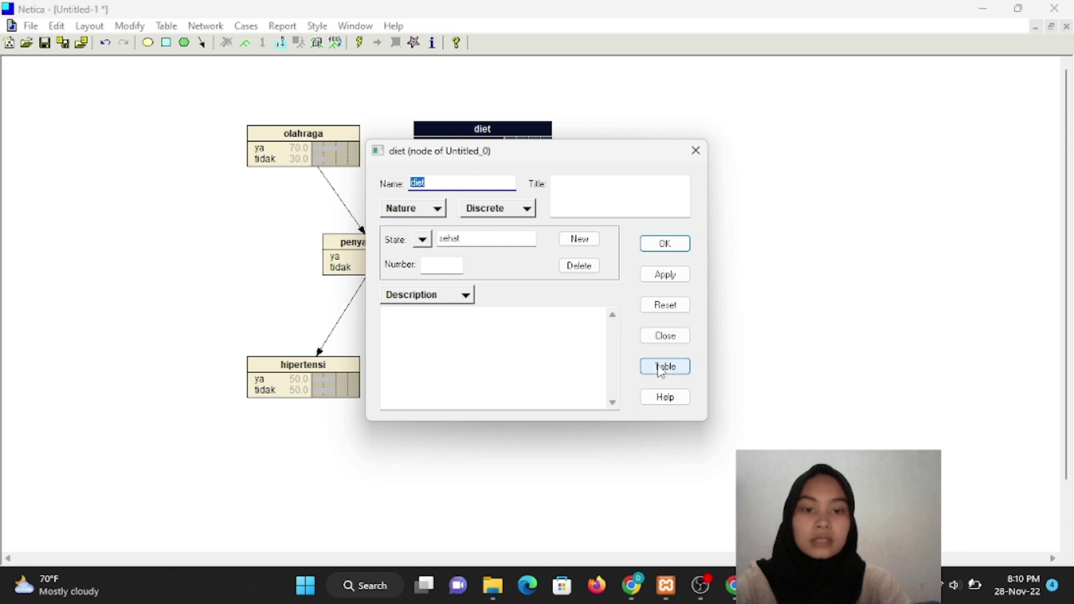
click(663, 367)
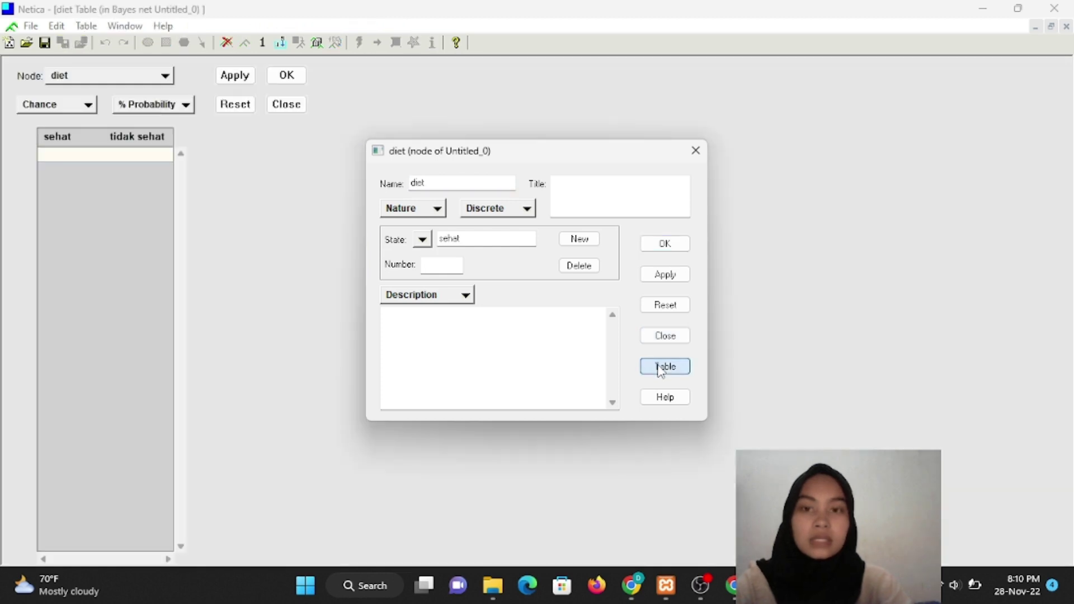
click(695, 150)
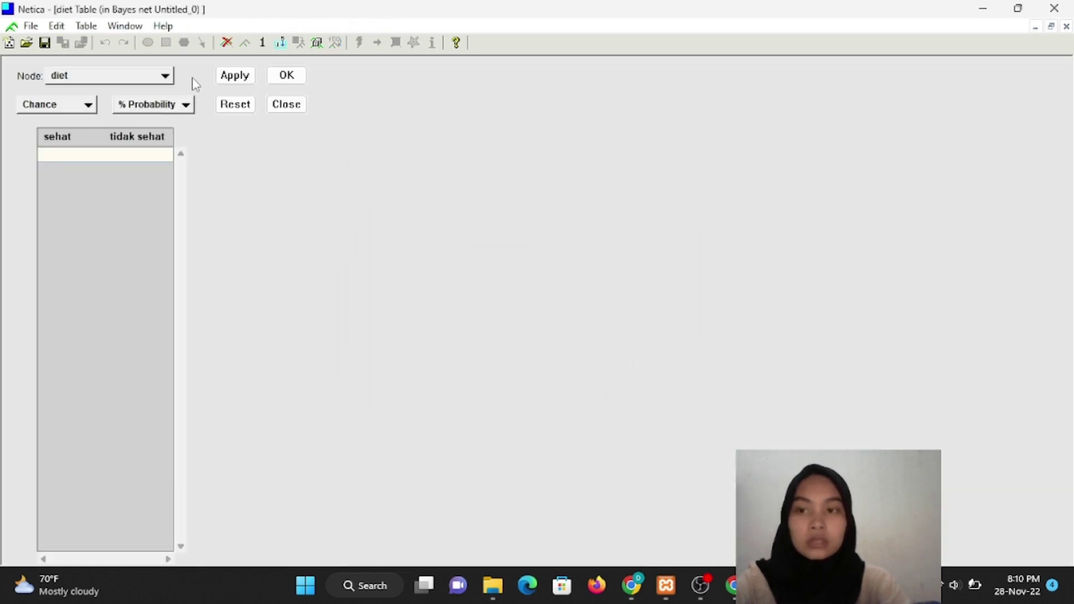
click(67, 155)
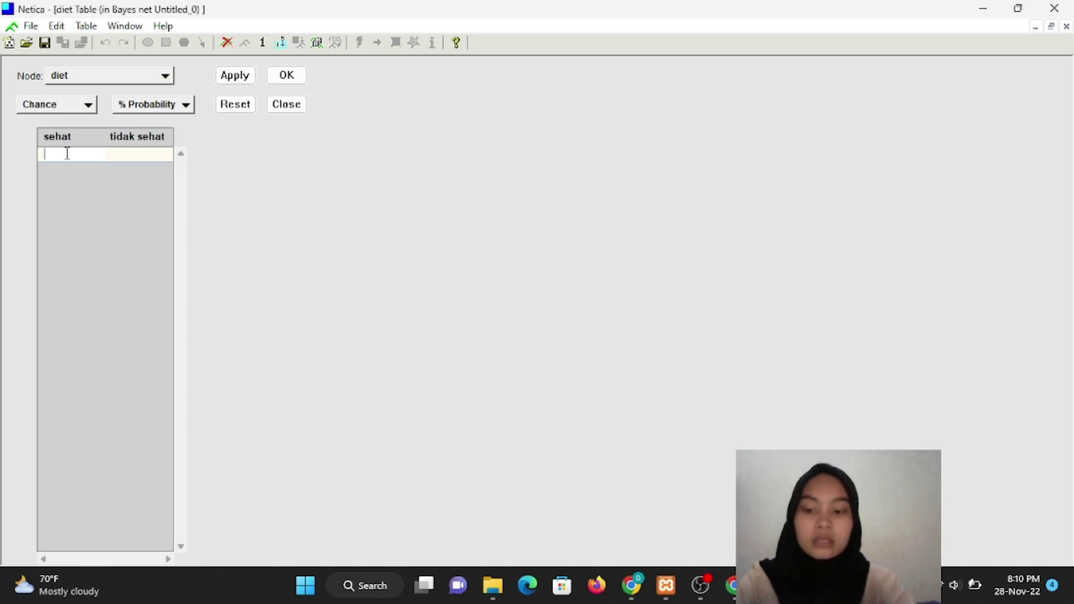
text(20)
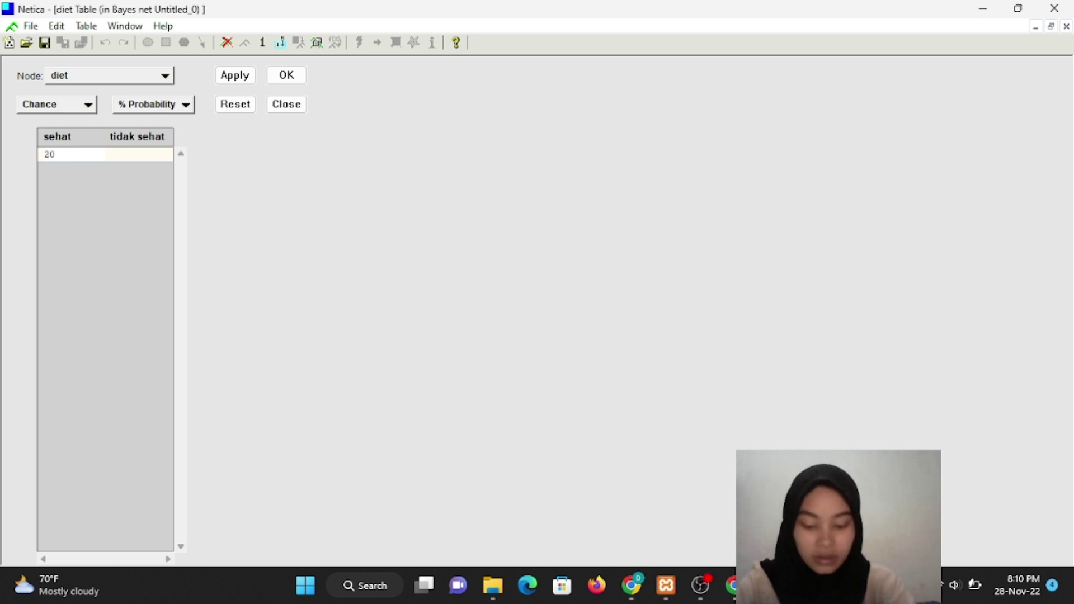
key(BackSpace)
text(5)
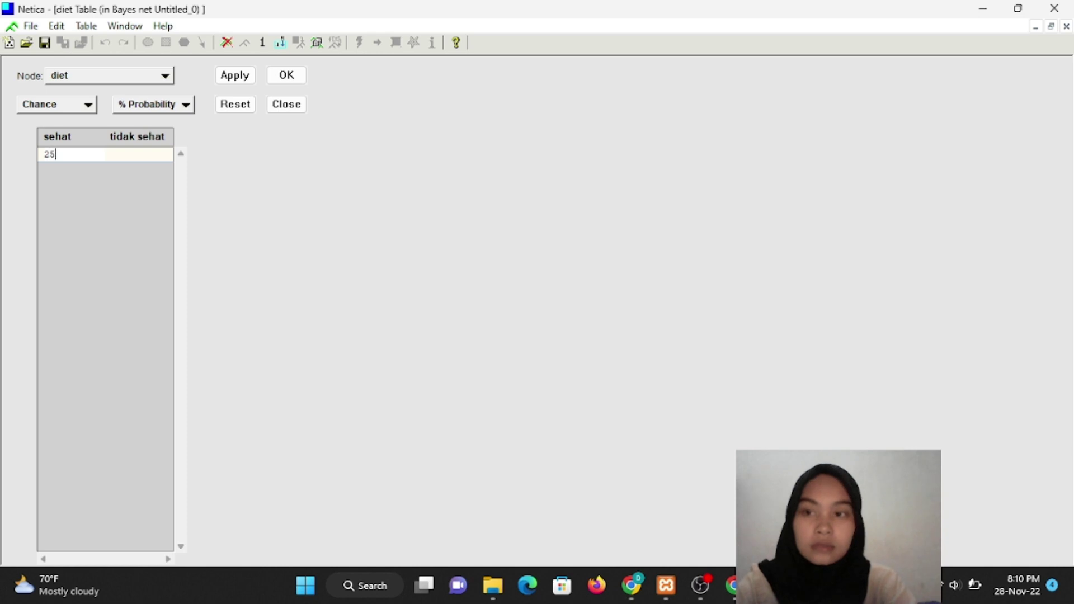
click(232, 73)
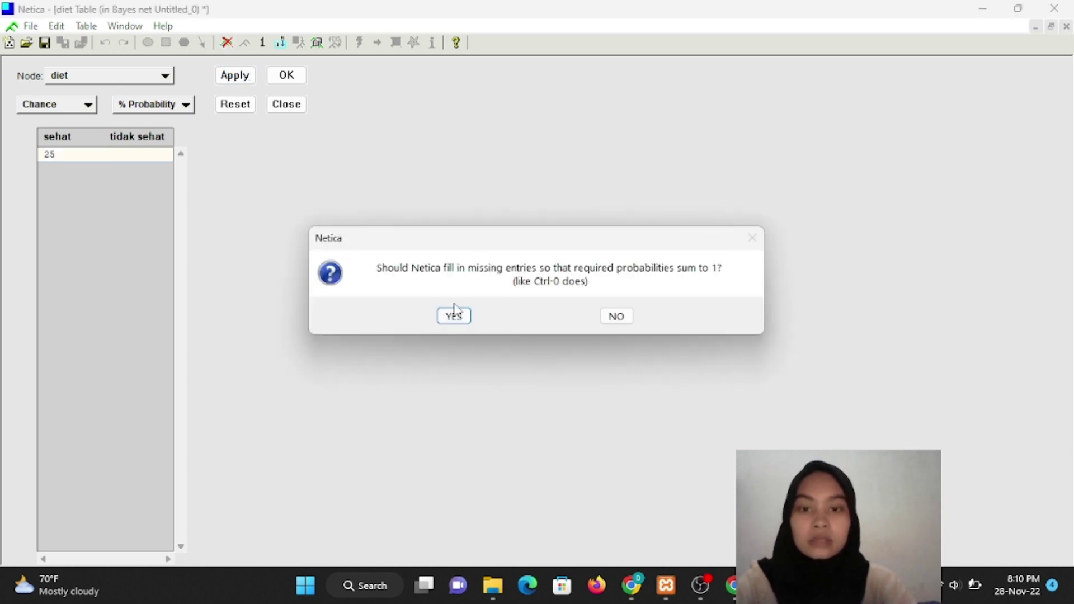
click(454, 317)
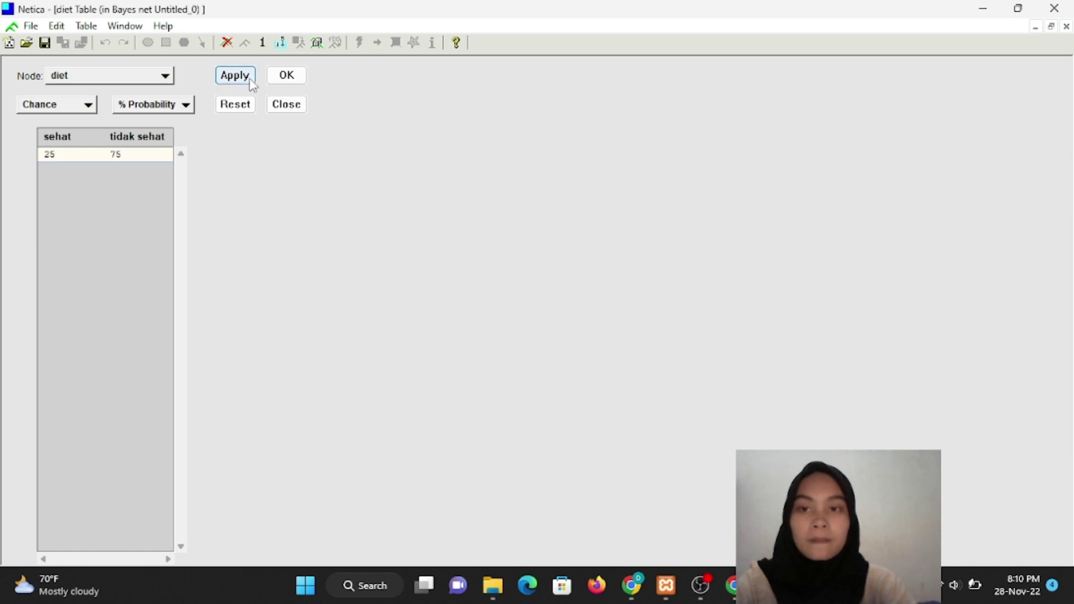
click(274, 81)
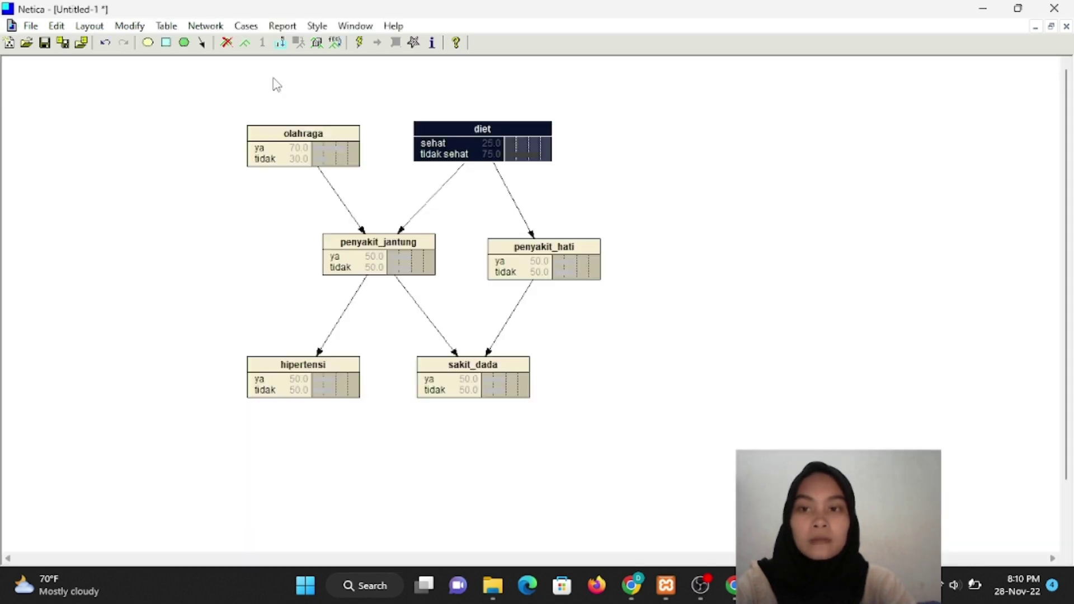
Enter penyakit_jantung's ya probabilities by olahraga/diet: 25 for ya/sehat, 45 for ya/tidak sehat, 55 for tidak/sehat, 75 for tidak/tidak sehat.
double_click(358, 247)
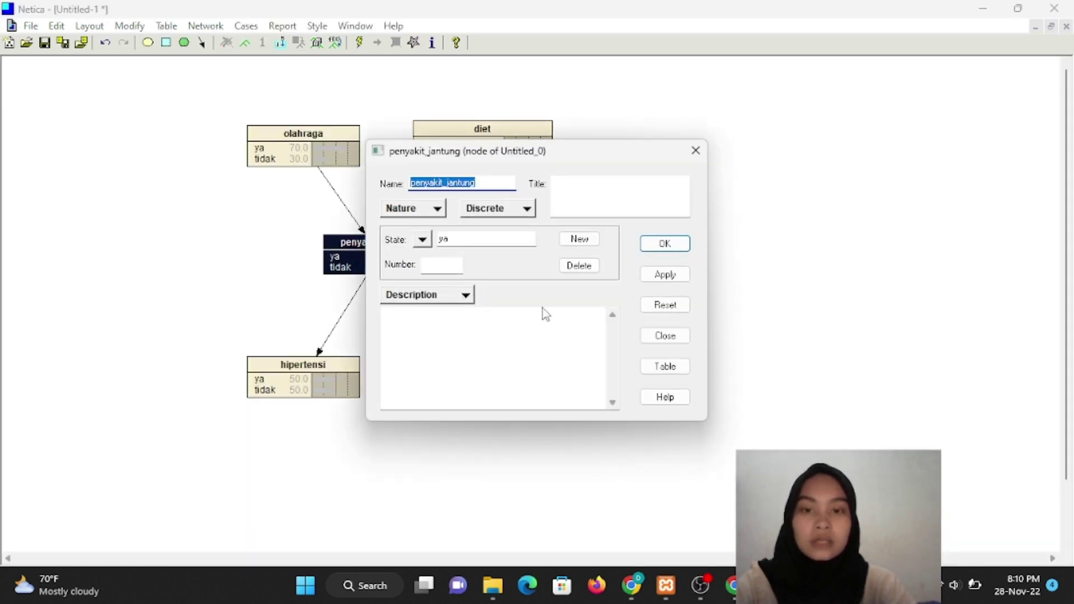
click(684, 370)
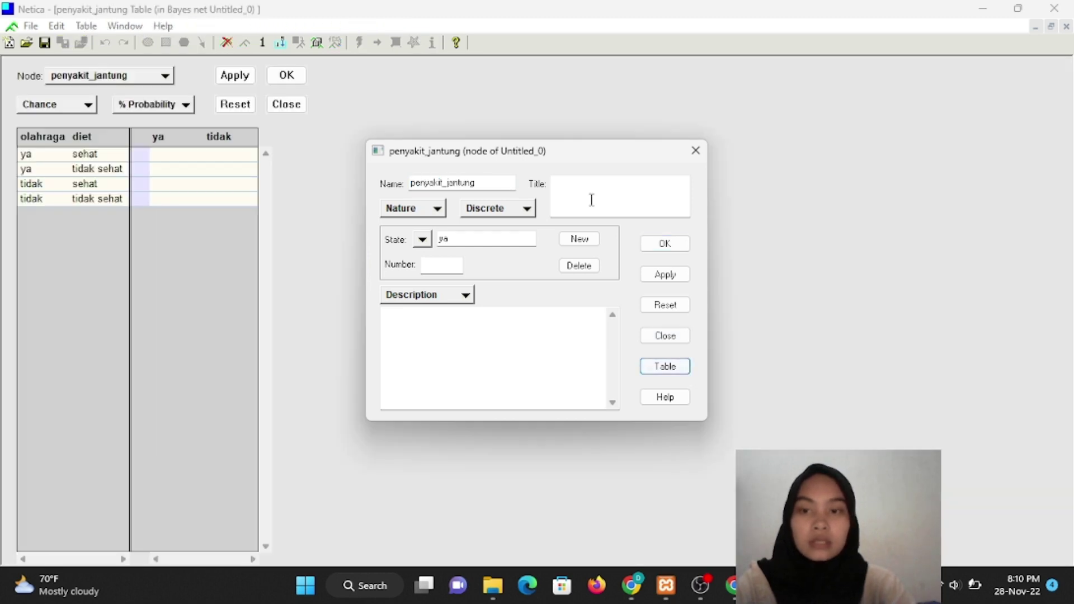
click(697, 157)
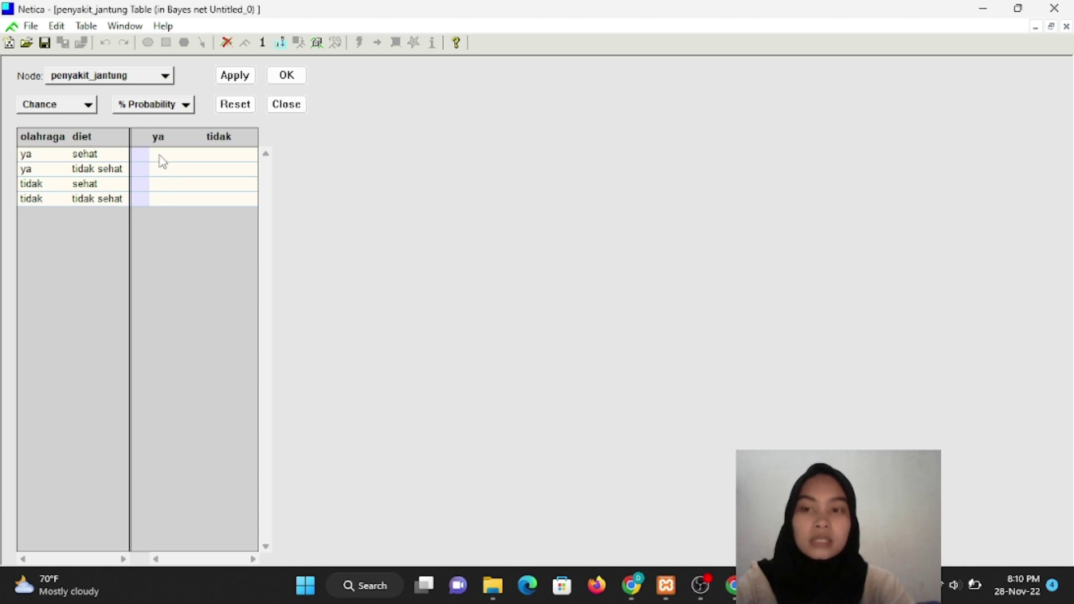
click(161, 156)
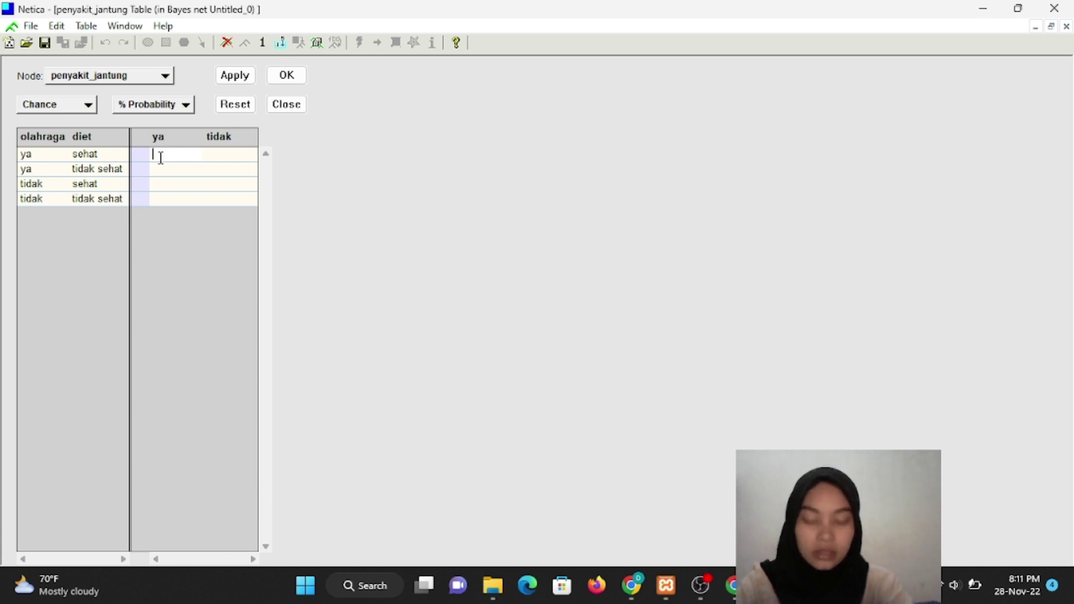
text(25)
key(Return)
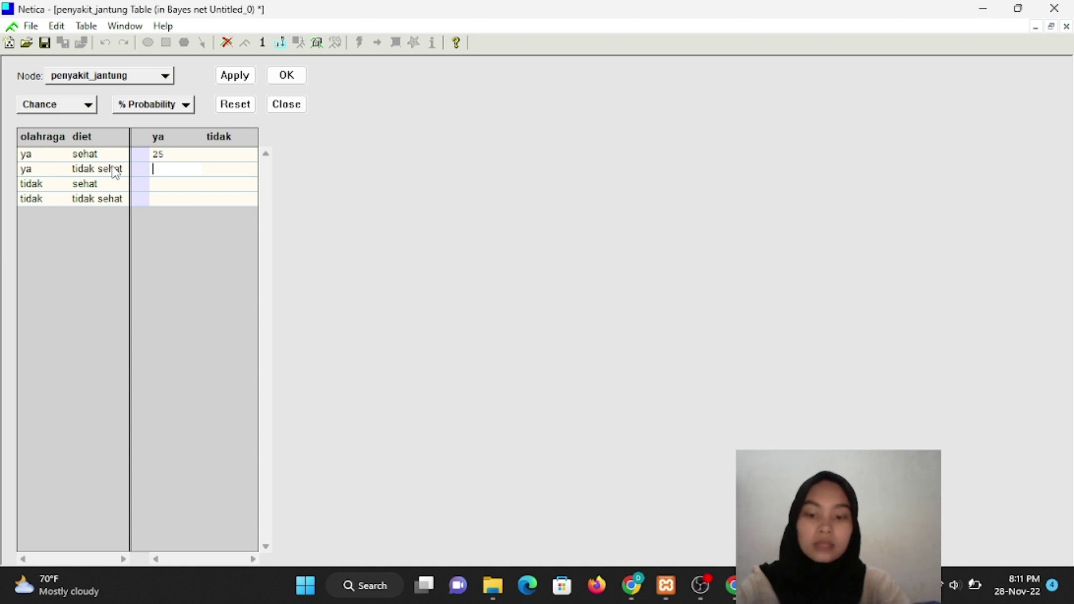
text(45)
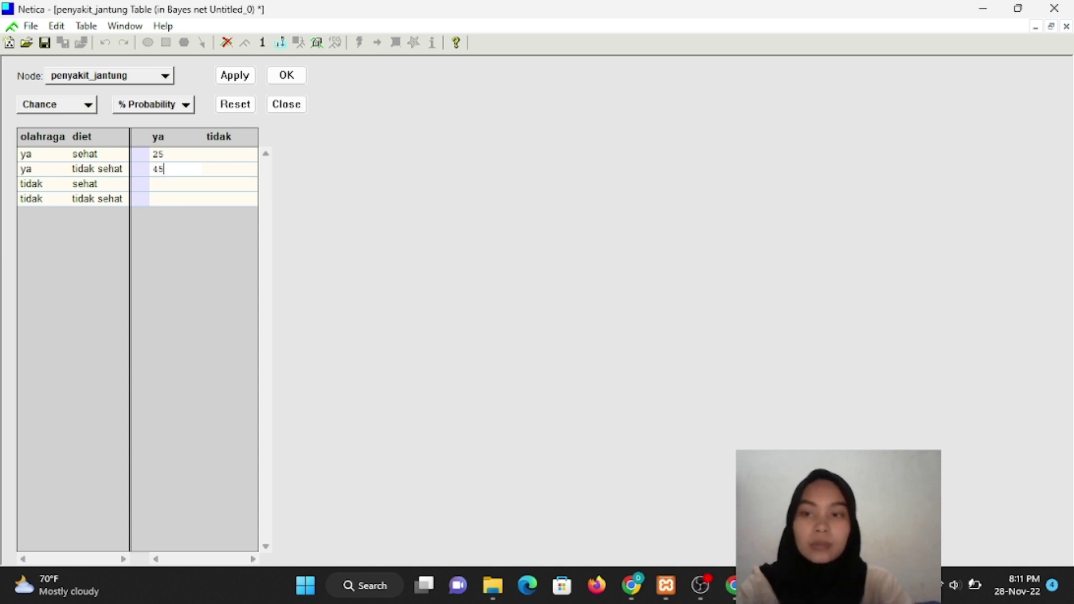
key(Down)
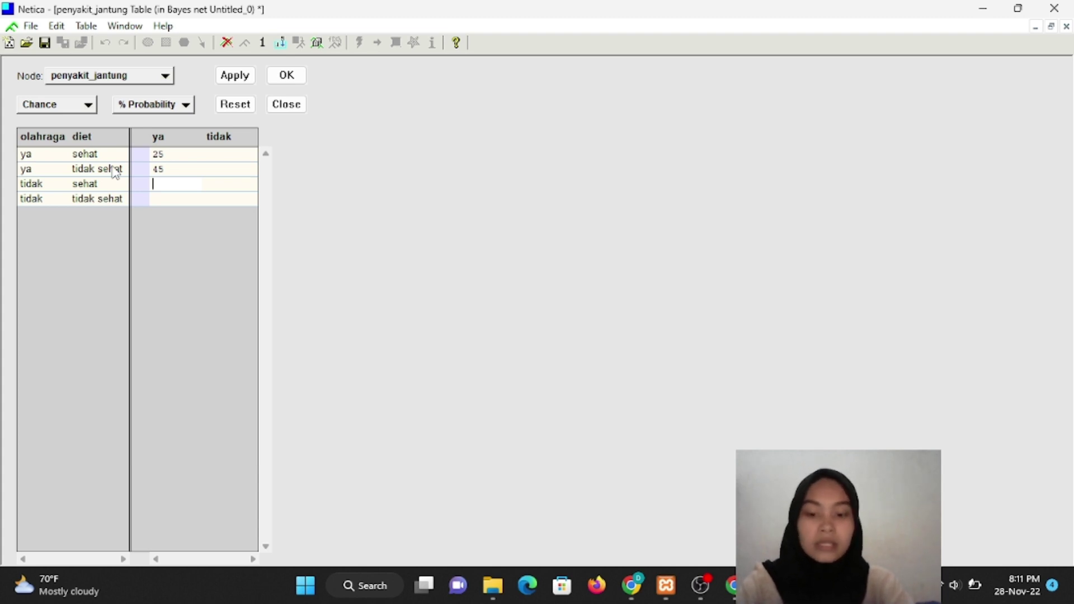
text(55)
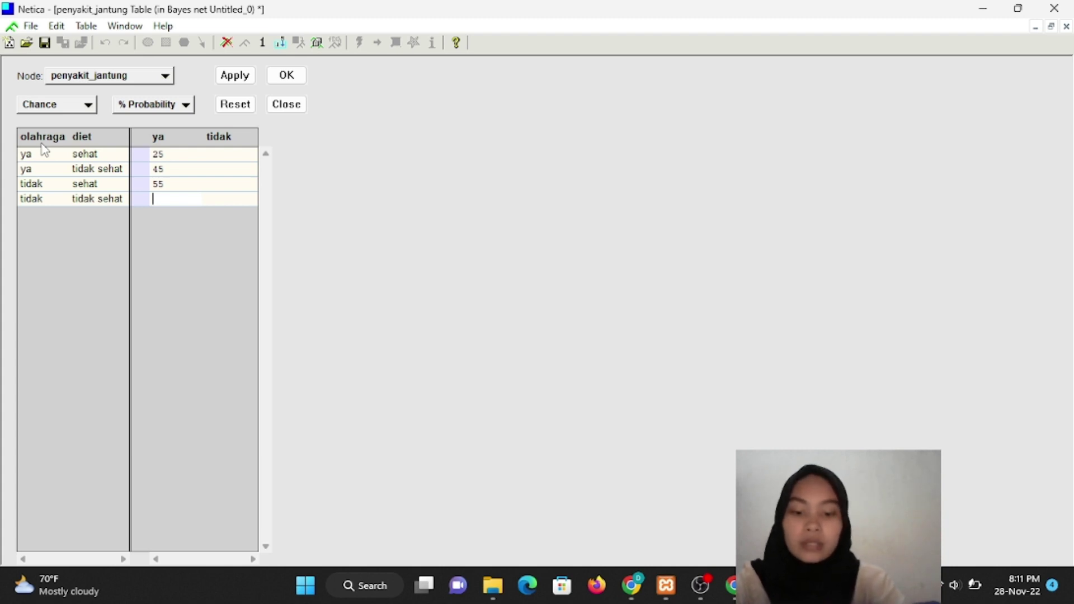
text(75)
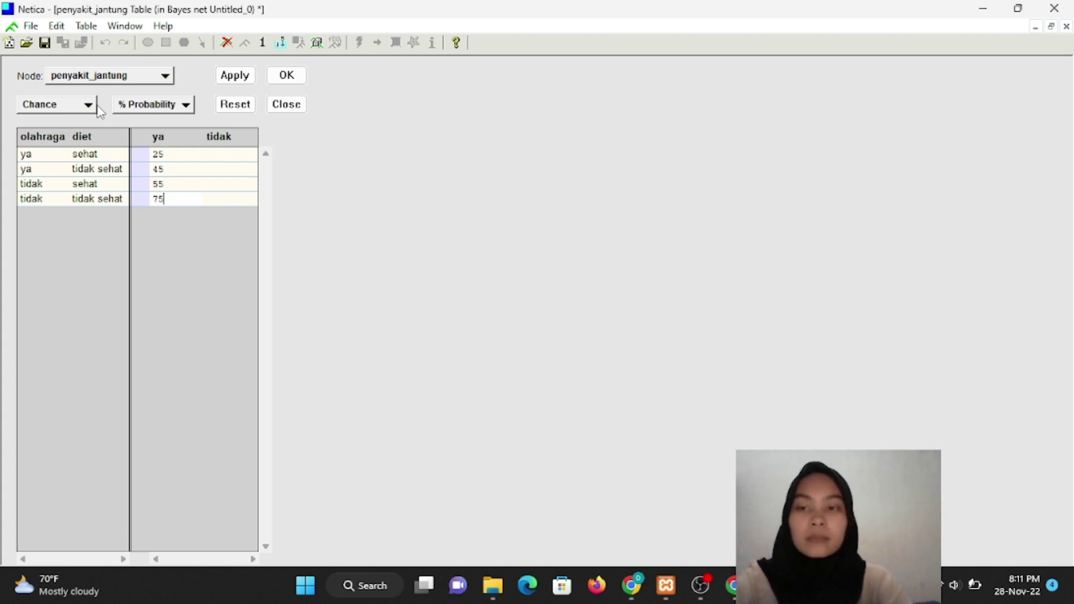
Have the missing tidak probabilities of penyakit_jantung filled in automatically as 75, 55, 45 and 25, and save the table.
click(236, 87)
click(462, 316)
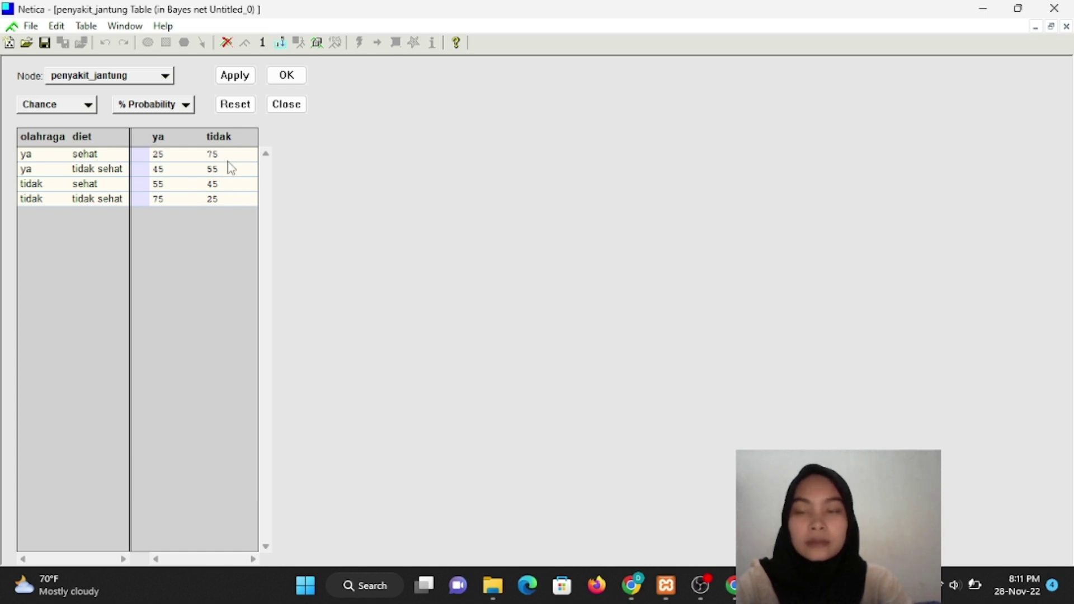
click(284, 80)
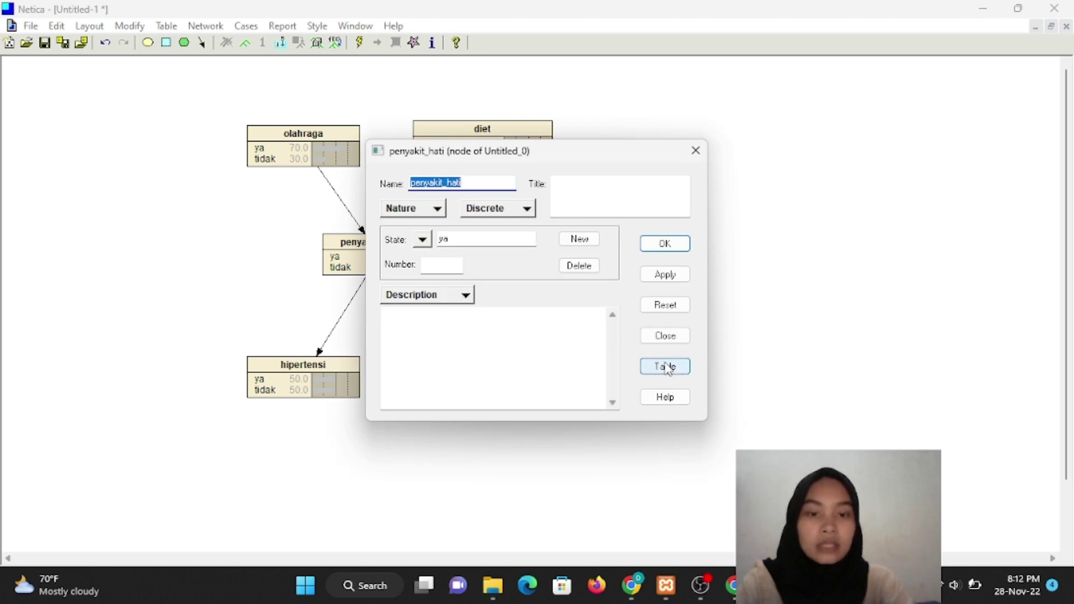
Enter penyakit_hati's ya probabilities by diet in its table: 20 for sehat and 85 for tidak sehat.
click(666, 367)
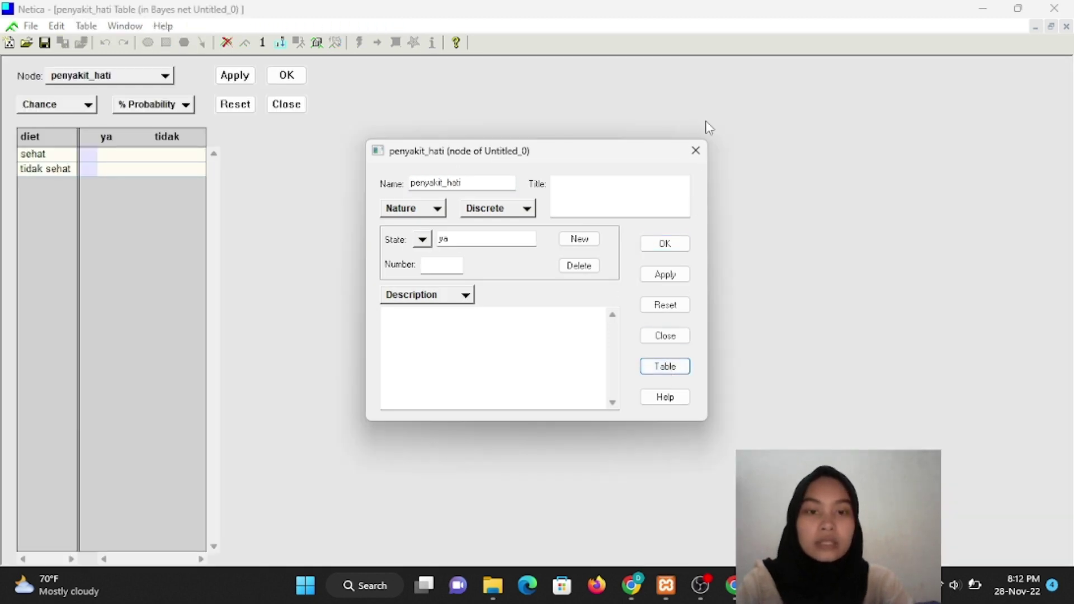
click(695, 150)
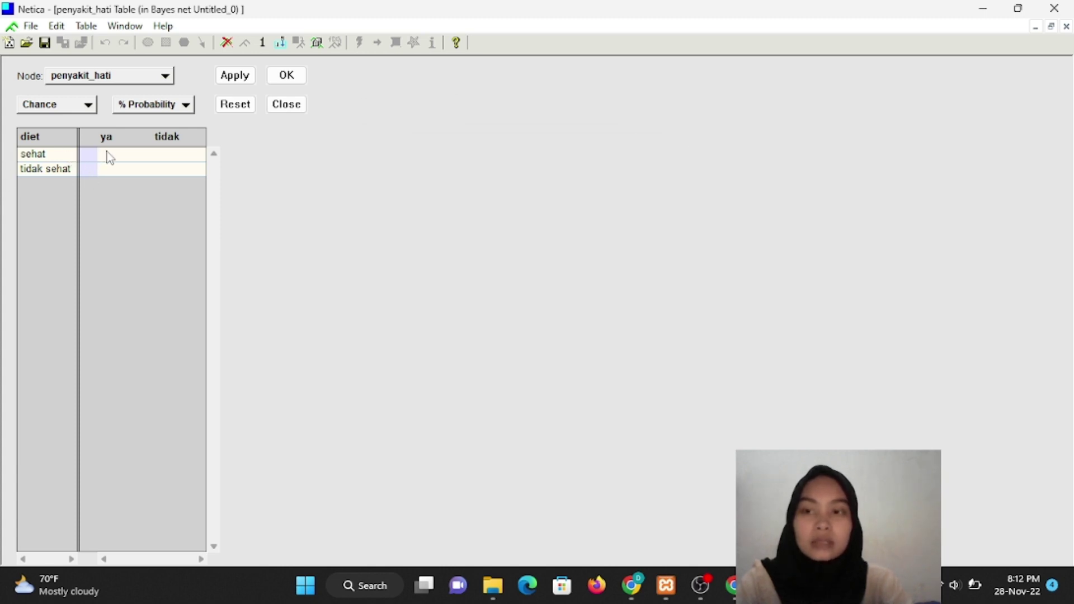
click(108, 154)
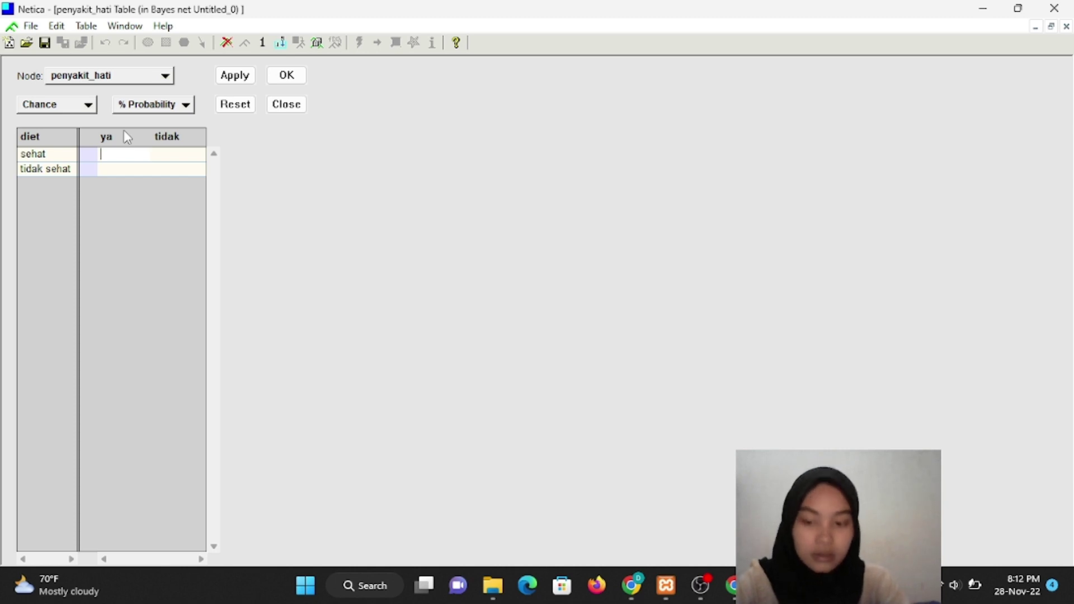
text(20)
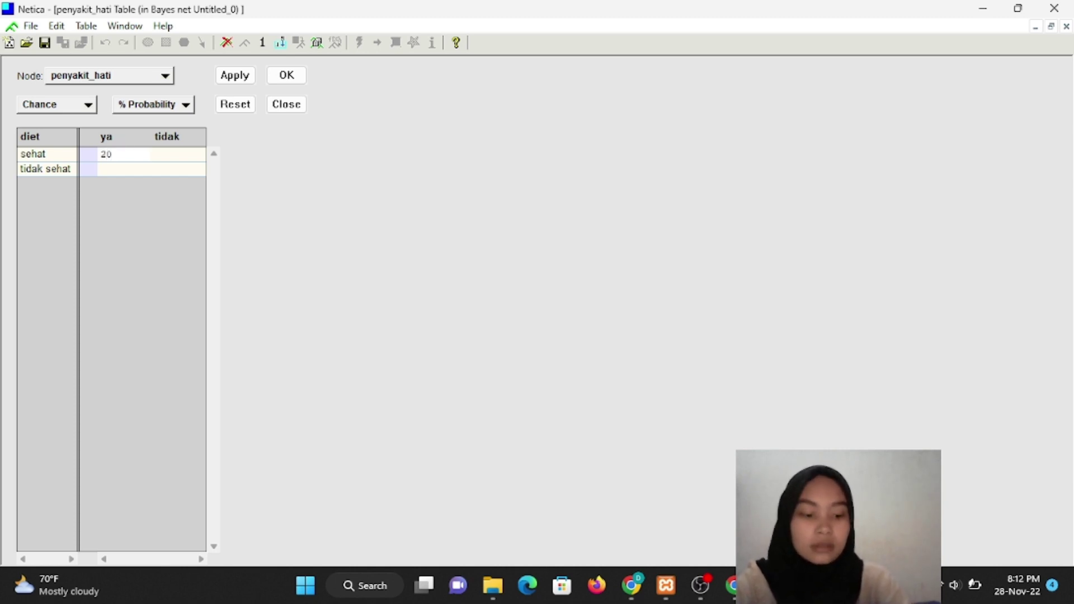
key(Return)
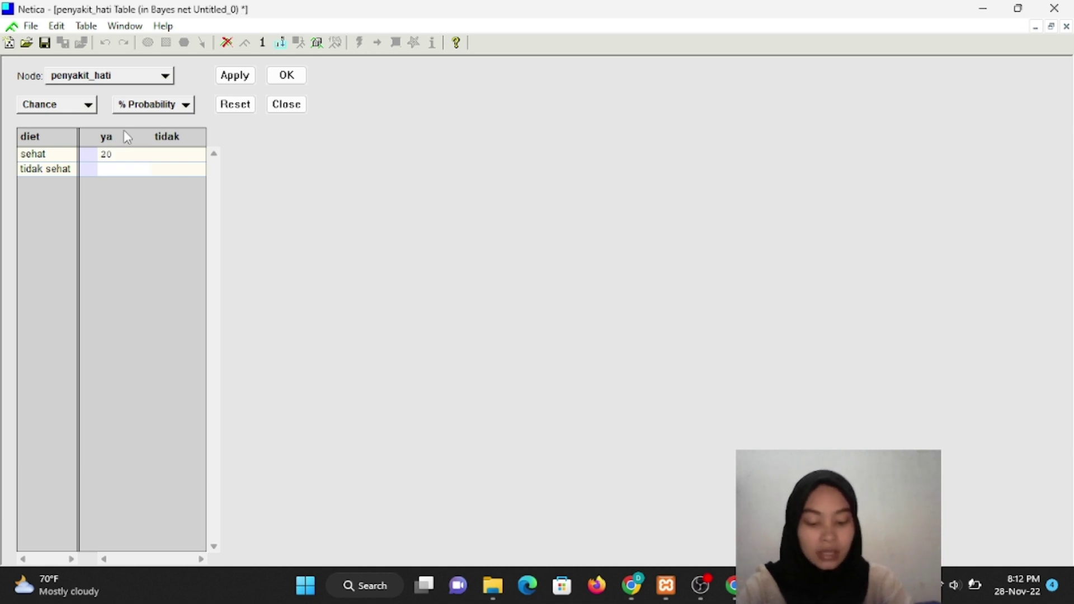
text(8)
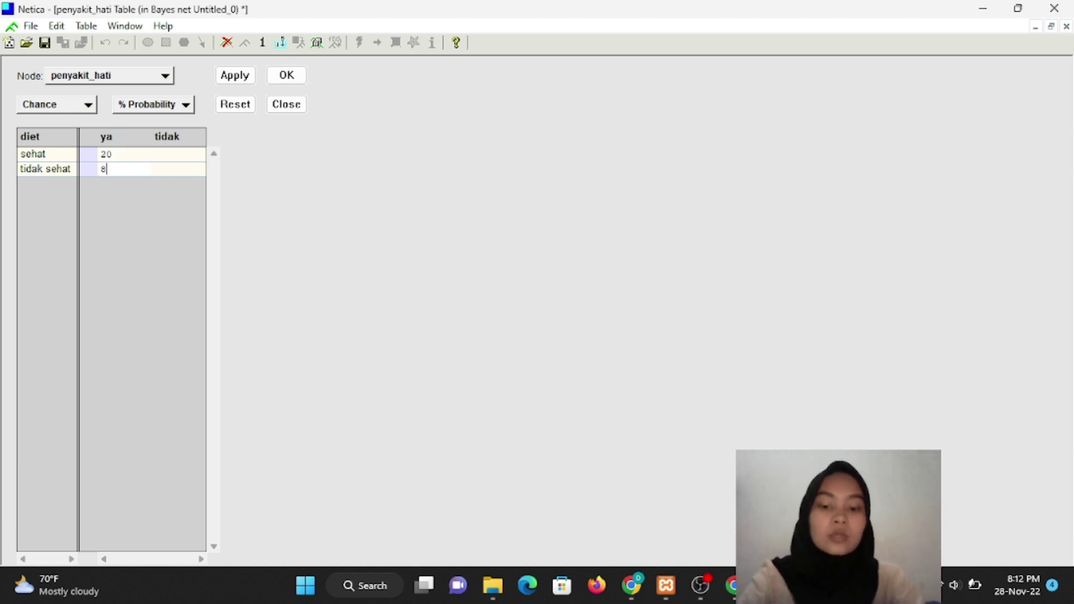
text(5)
Have the missing tidak probabilities of penyakit_hati filled in automatically so each row sums to 1, and save the table.
click(248, 75)
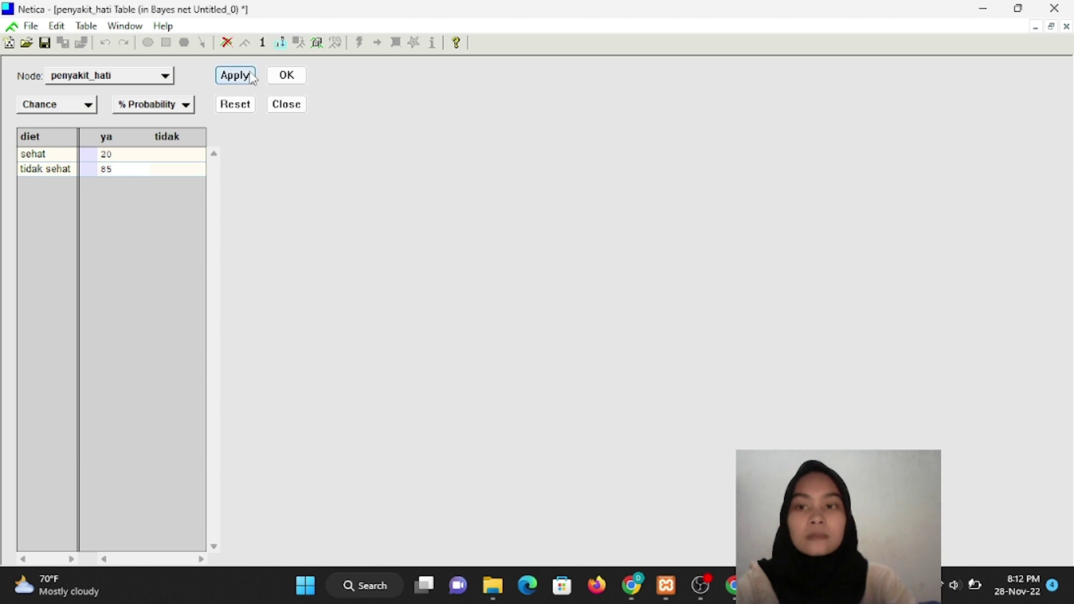
click(459, 317)
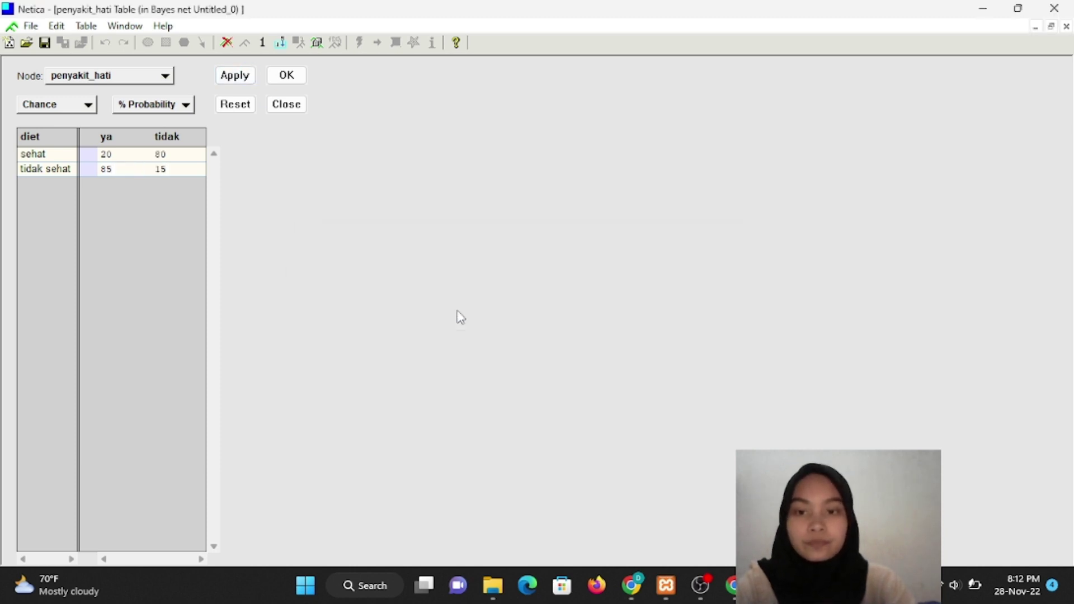
click(288, 81)
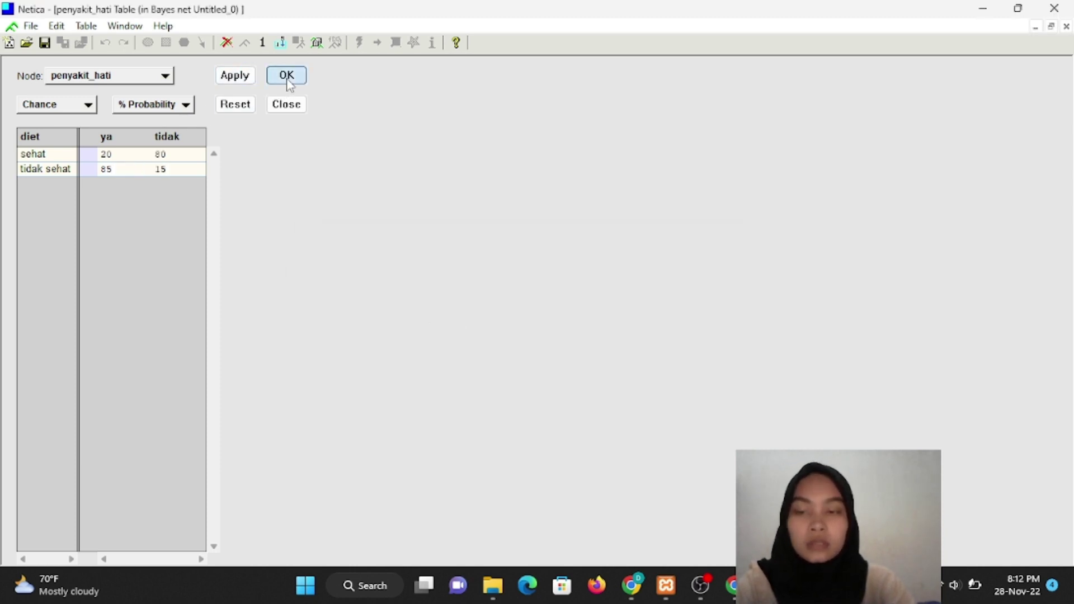
Enter hipertensi's ya probabilities by penyakit_jantung in its table: 85 for ya and 20 for tidak.
double_click(343, 362)
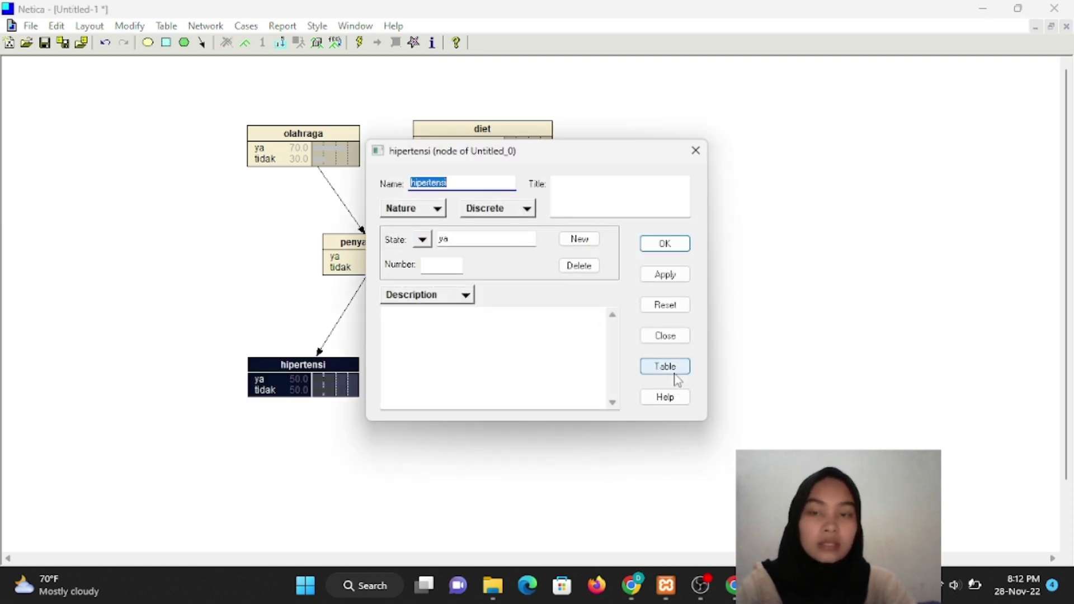
click(675, 373)
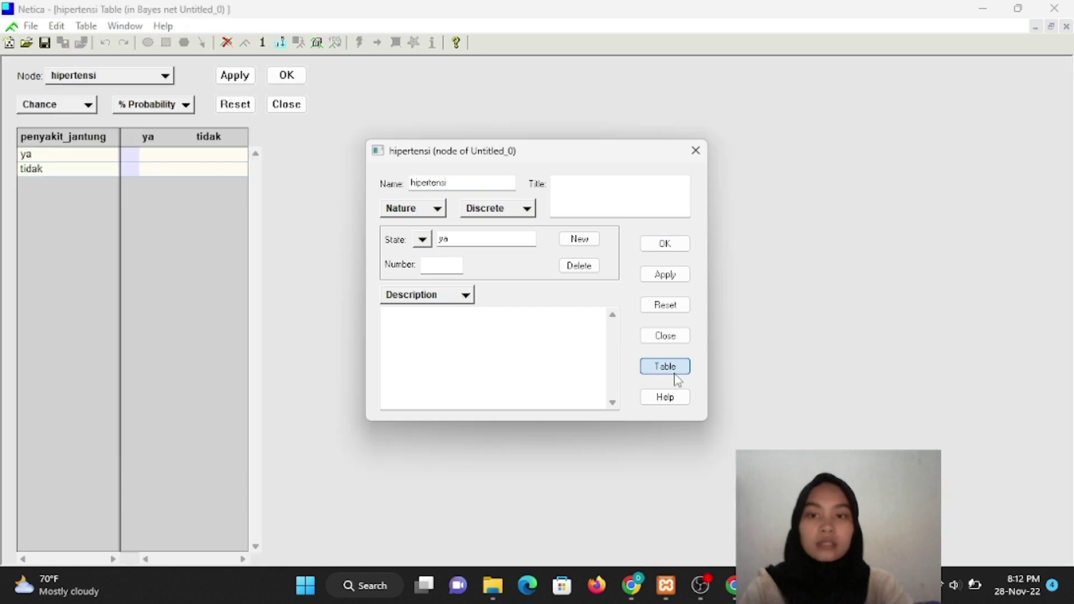
click(695, 152)
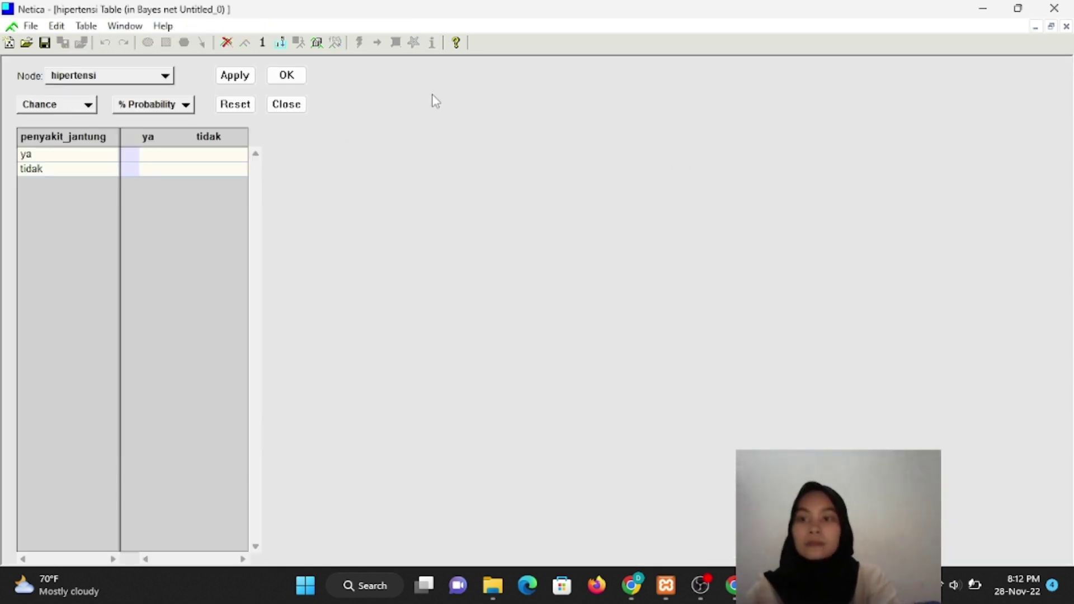
click(168, 154)
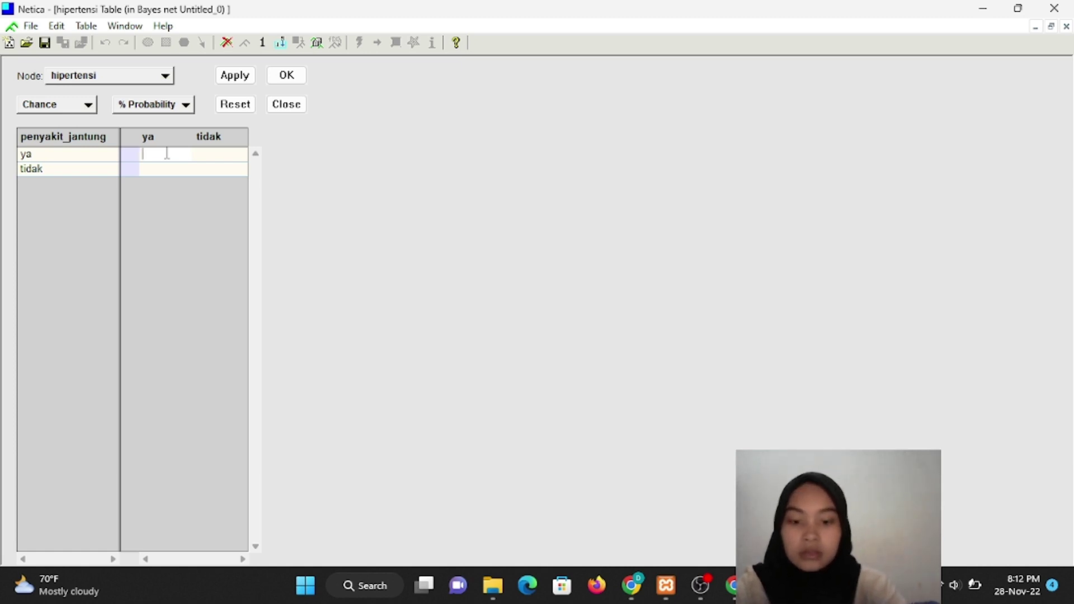
text(85)
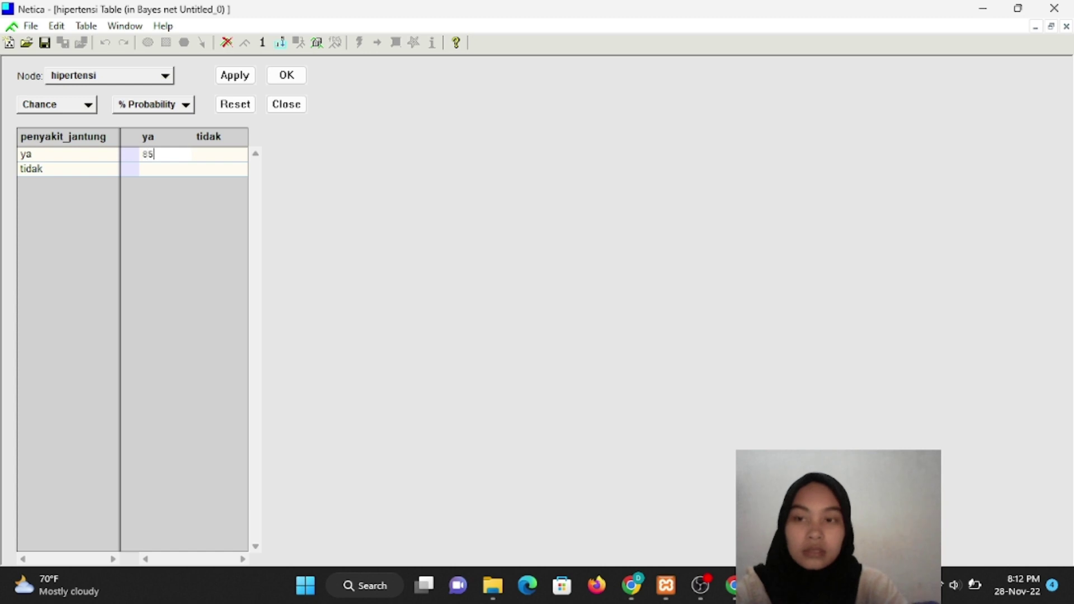
click(165, 170)
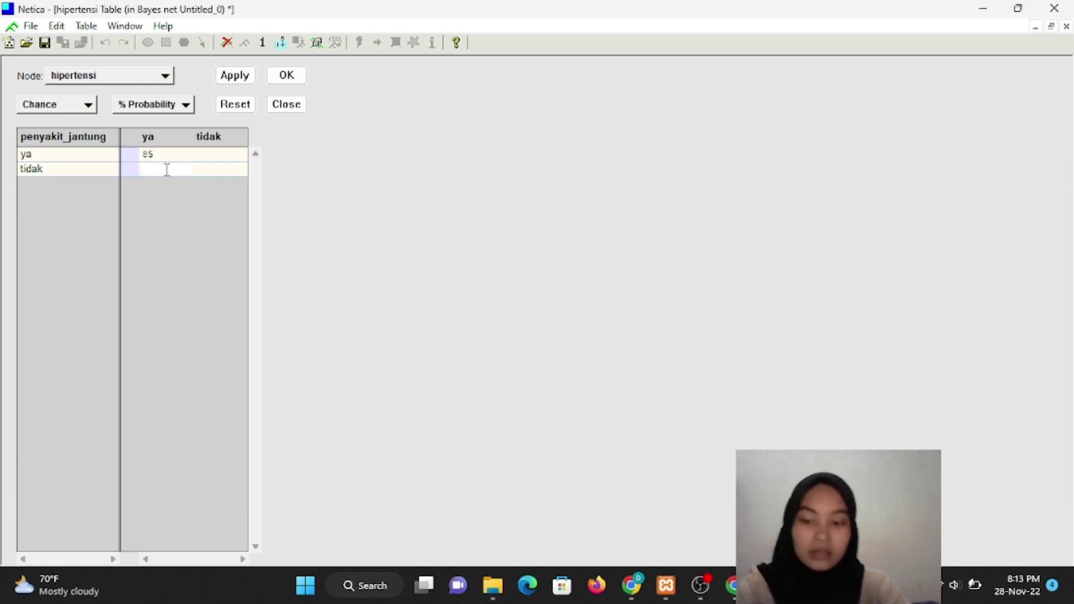
text(20)
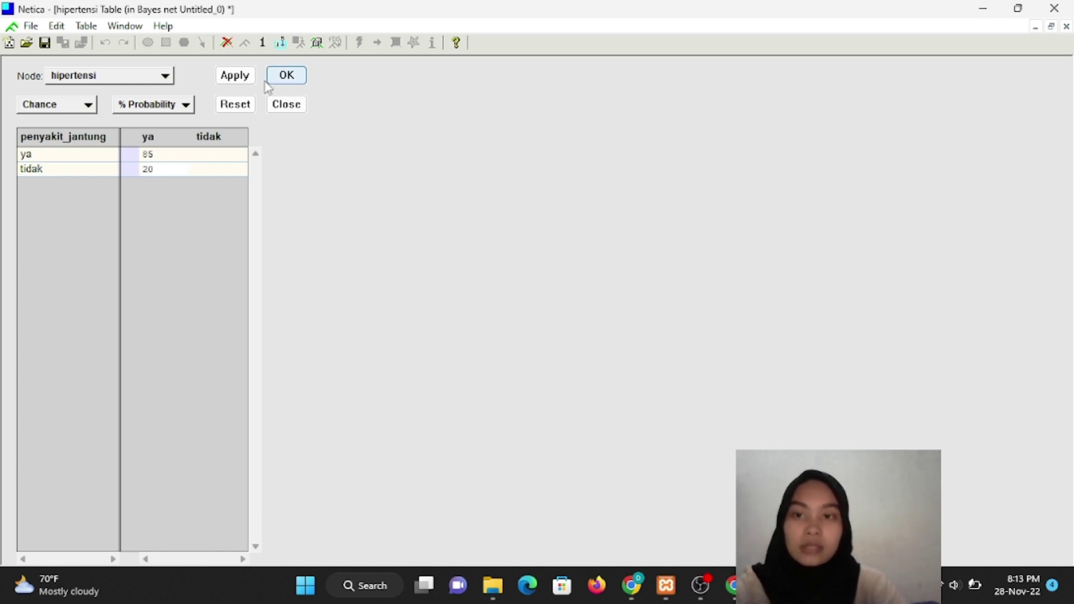
Have the missing tidak probabilities of hipertensi filled in automatically so each row sums to 1, and save the table.
click(238, 77)
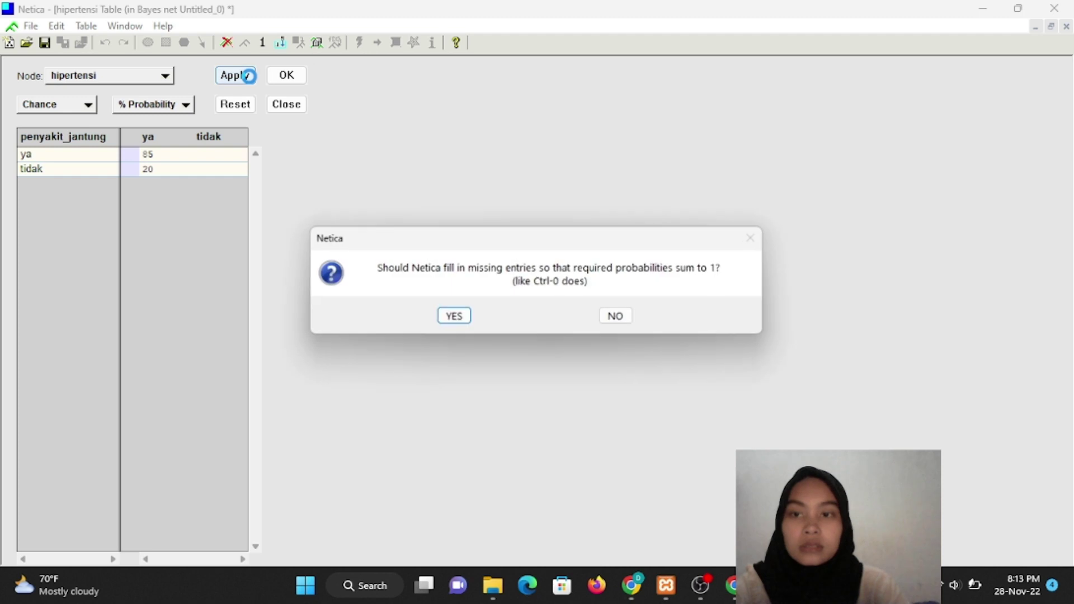
click(467, 316)
click(301, 81)
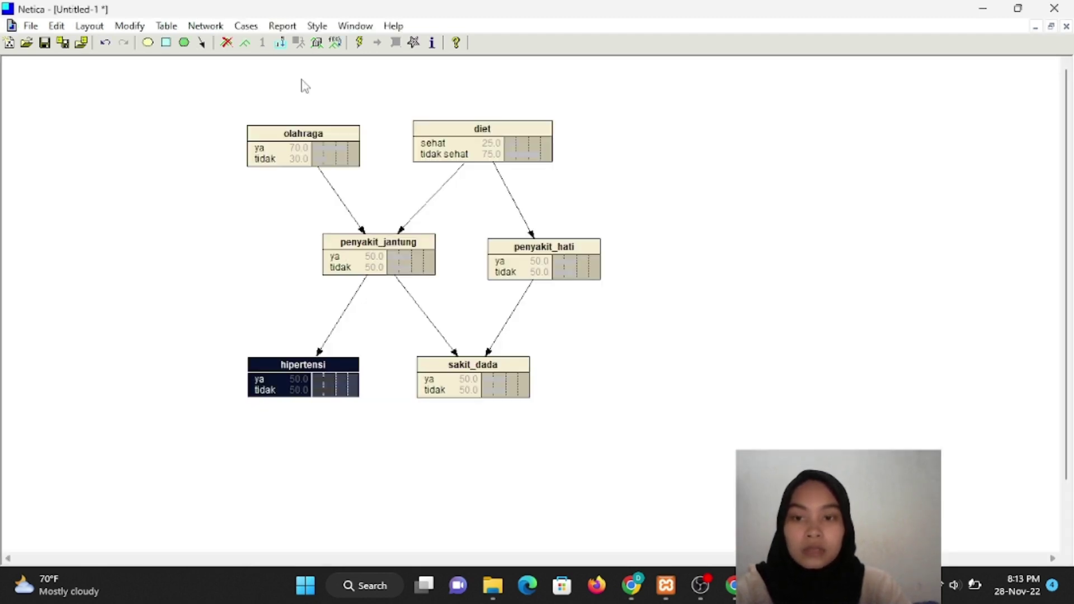
Enter sakit_dada's ya probabilities by penyakit_jantung/penyakit_hati: 80 for ya/ya, 60 for ya/tidak, 40 for tidak/ya, 10 for tidak/tidak.
double_click(480, 368)
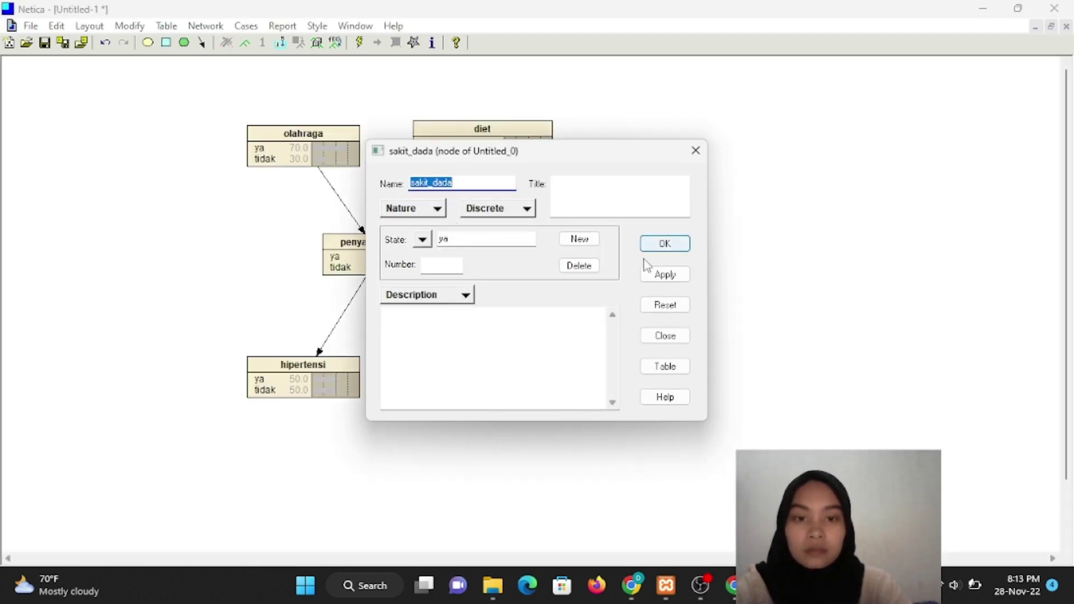
click(655, 372)
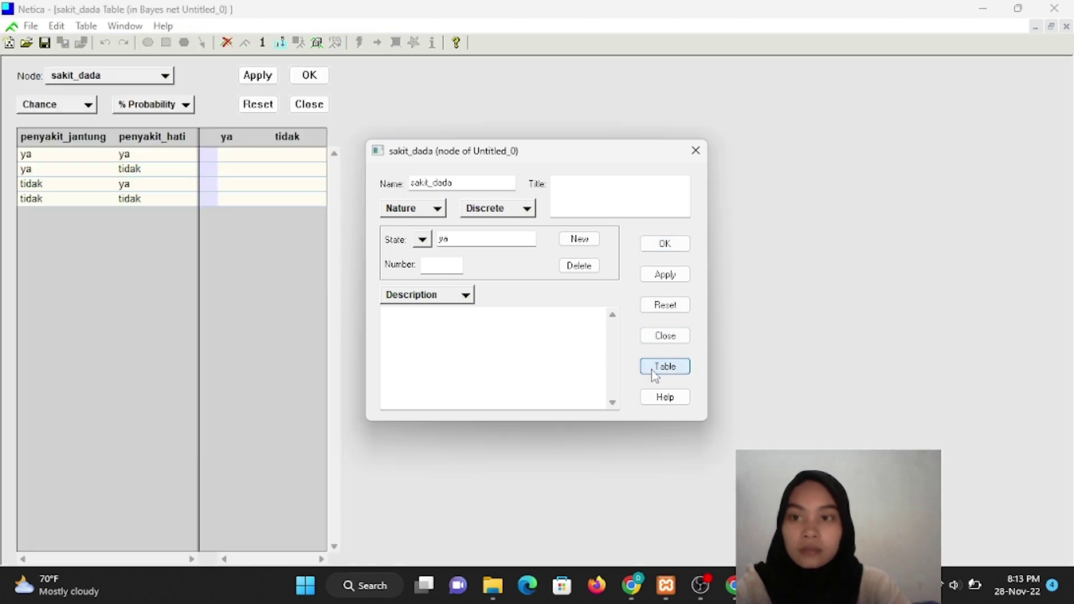
click(695, 152)
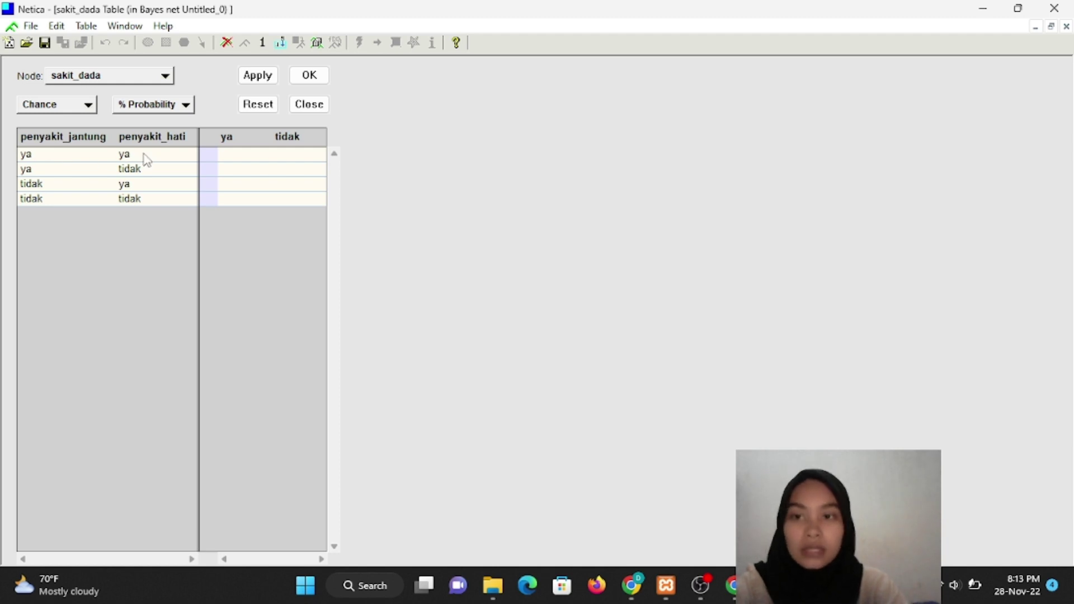
click(242, 159)
click(243, 158)
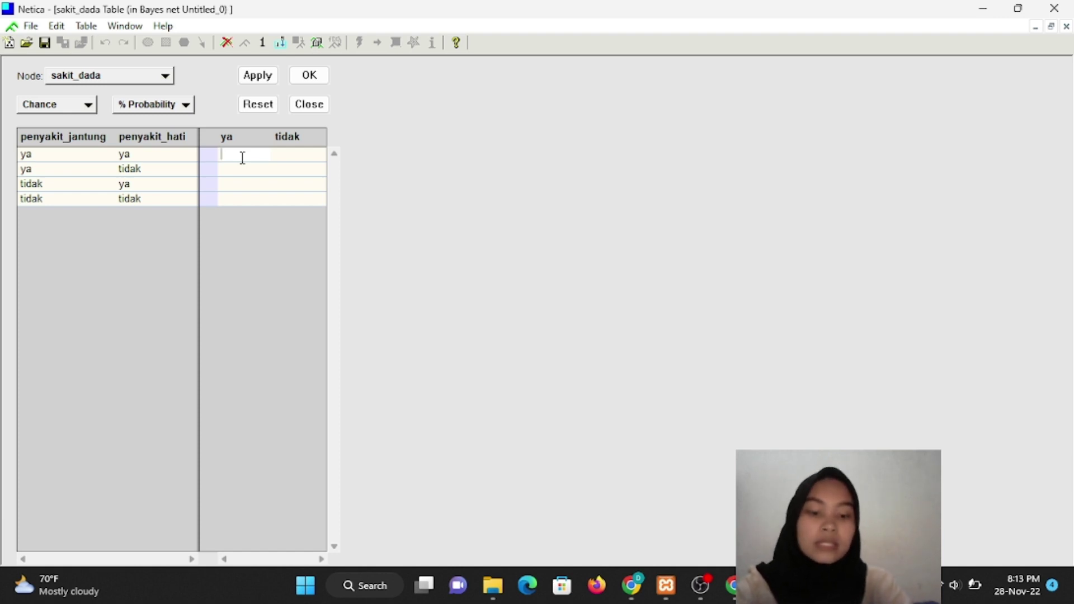
text(80)
key(Return)
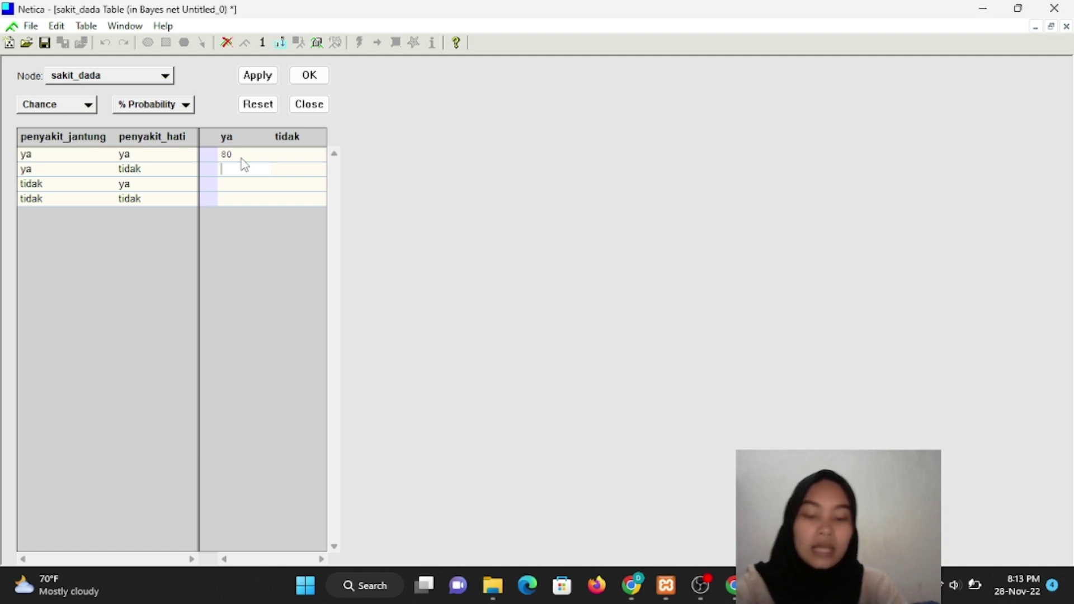
text(60)
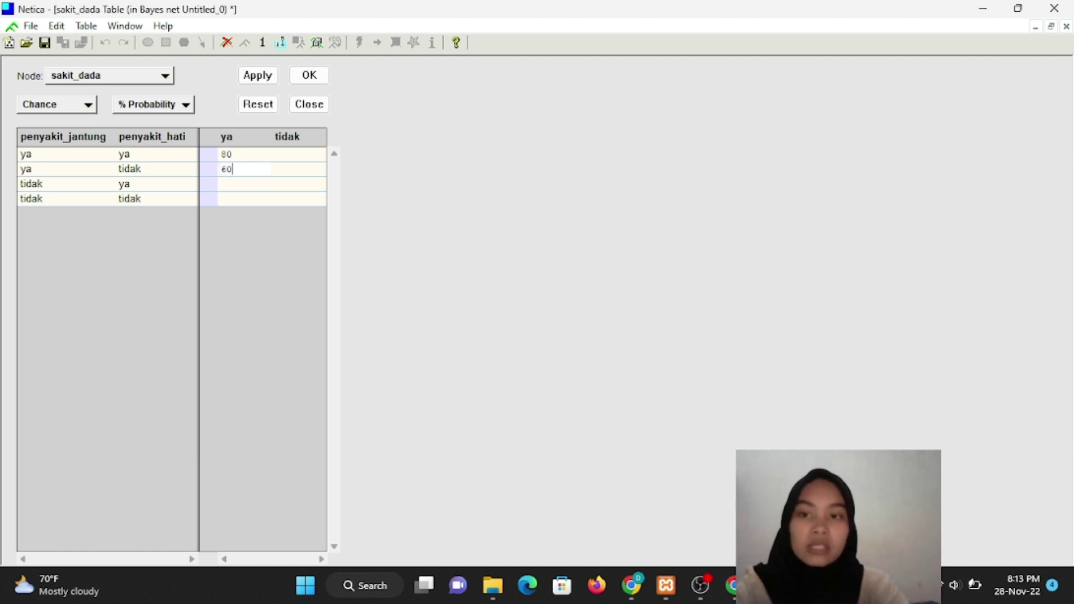
key(Return)
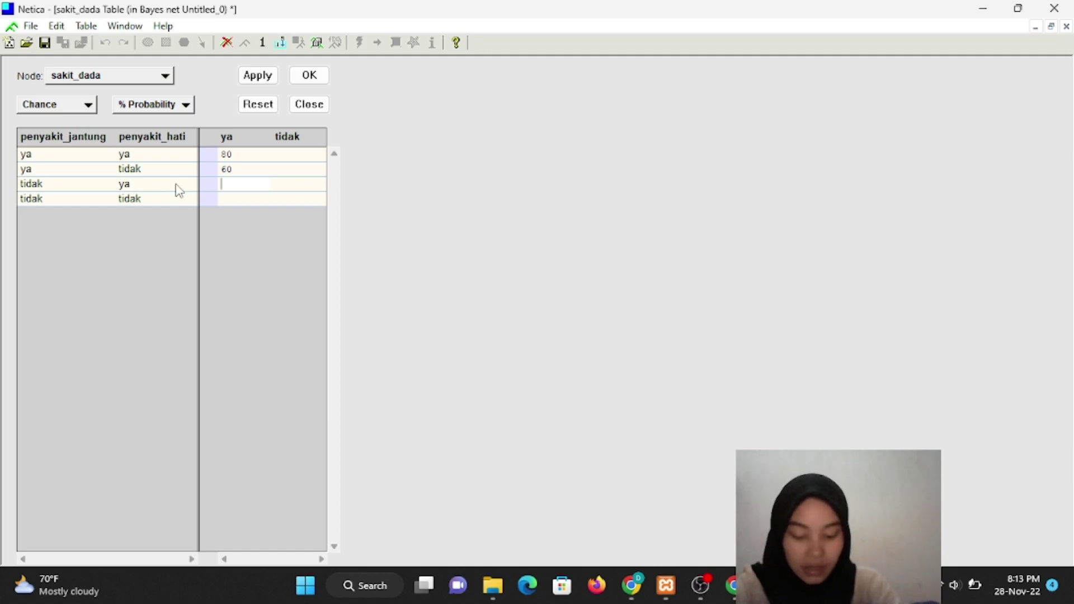
text(40)
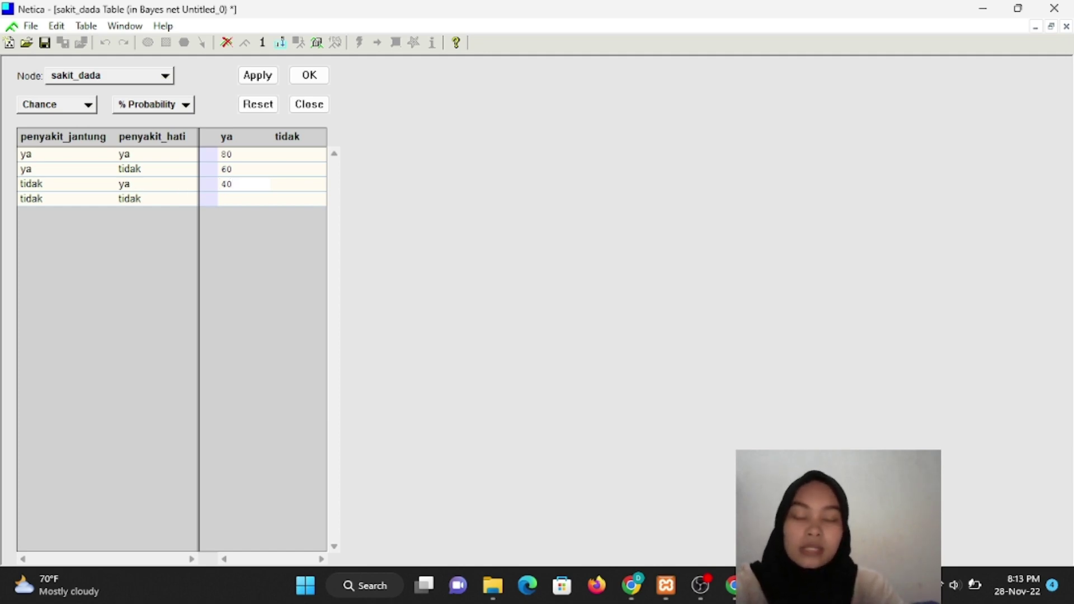
key(Return)
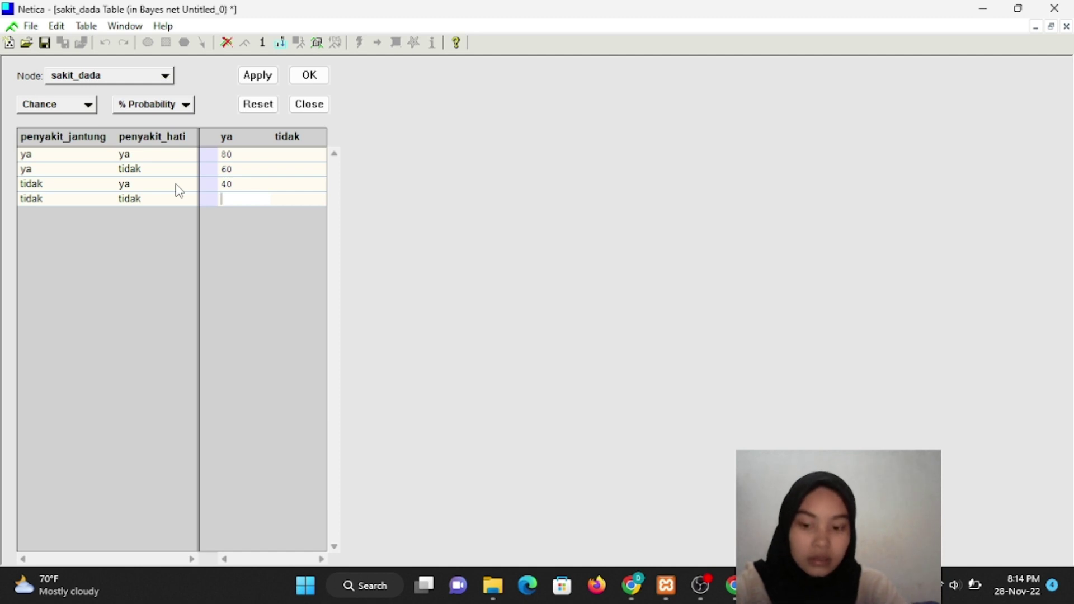
text(10)
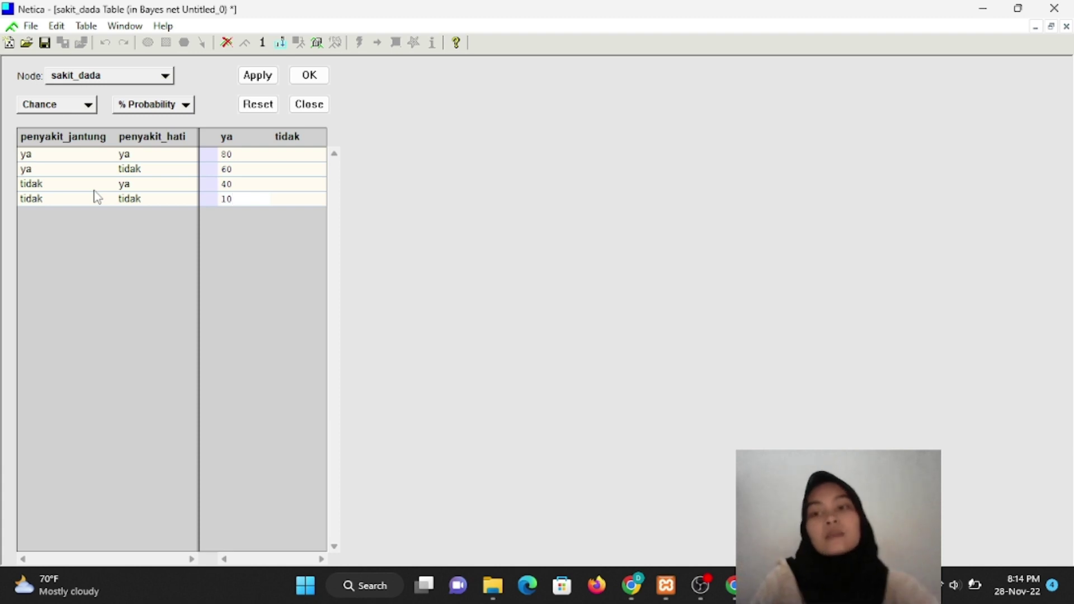
Have the missing tidak probabilities of sakit_dada filled in automatically so each row sums to 1, and save the table.
click(258, 84)
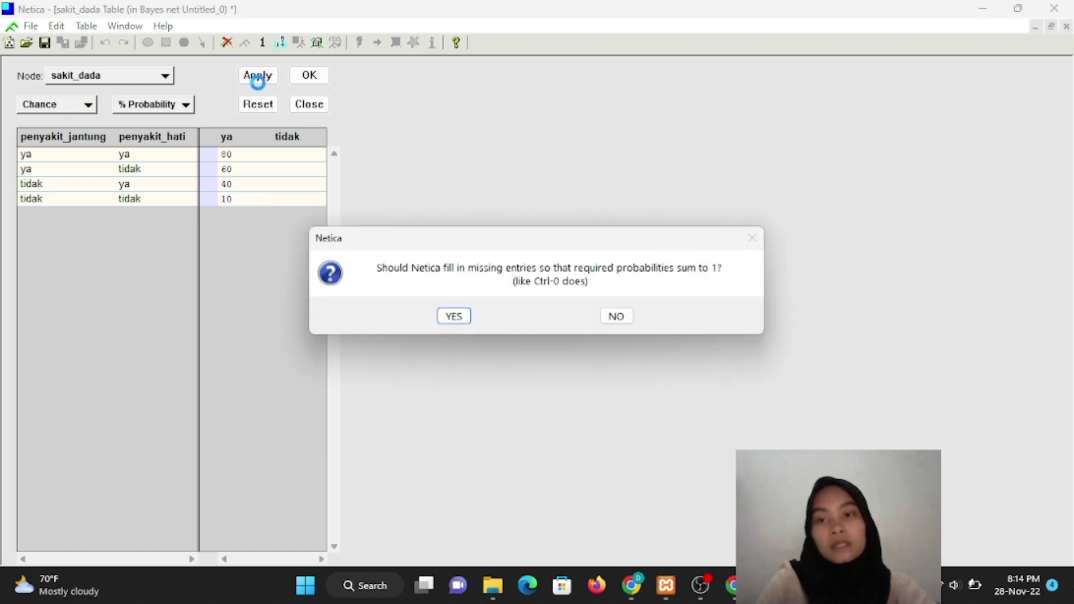
click(461, 316)
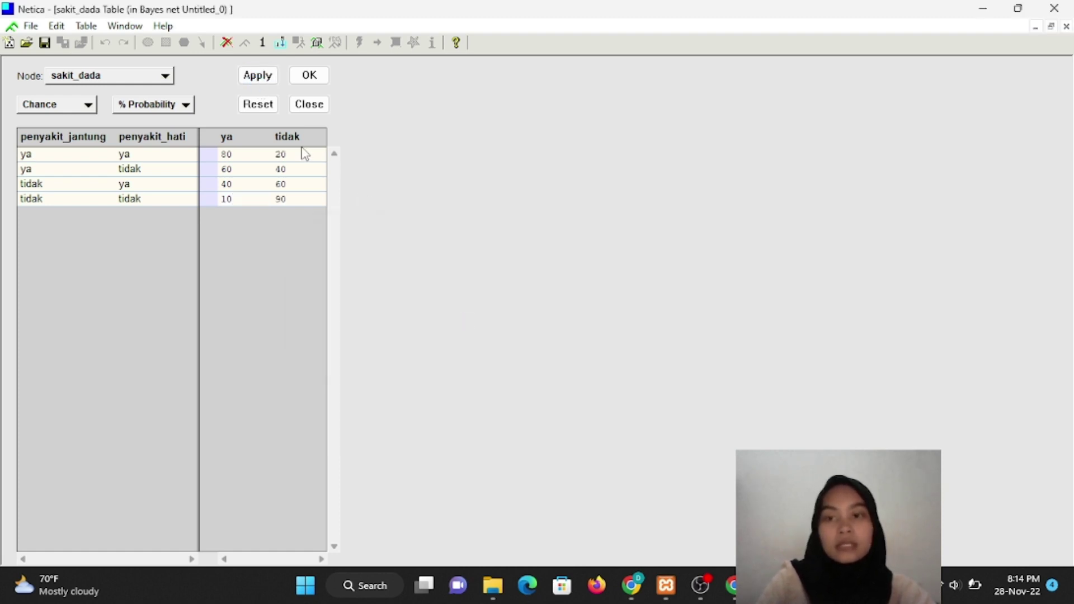
click(300, 160)
click(300, 169)
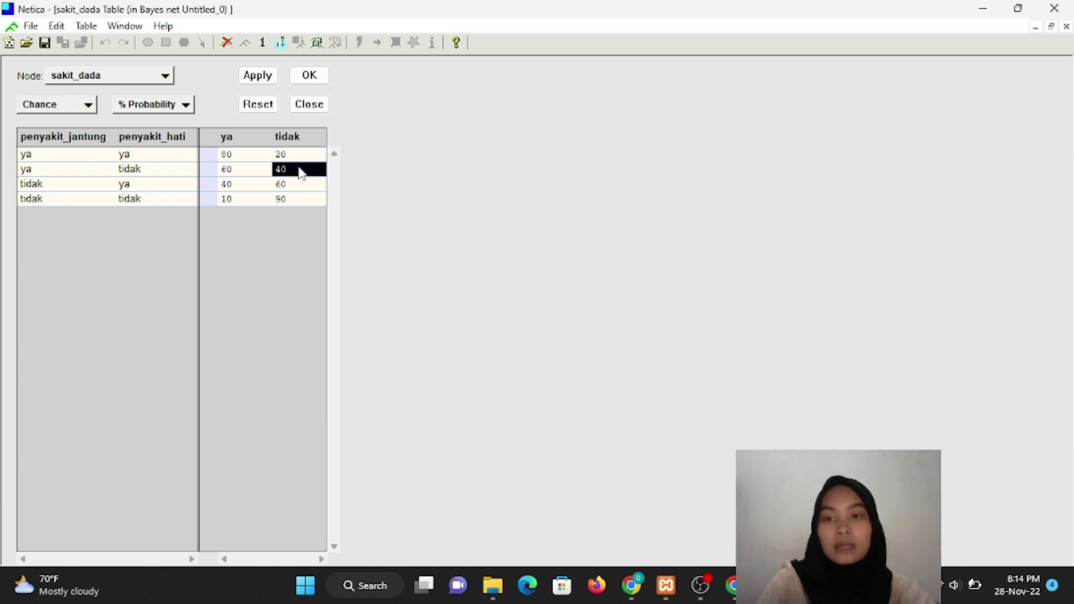
click(309, 75)
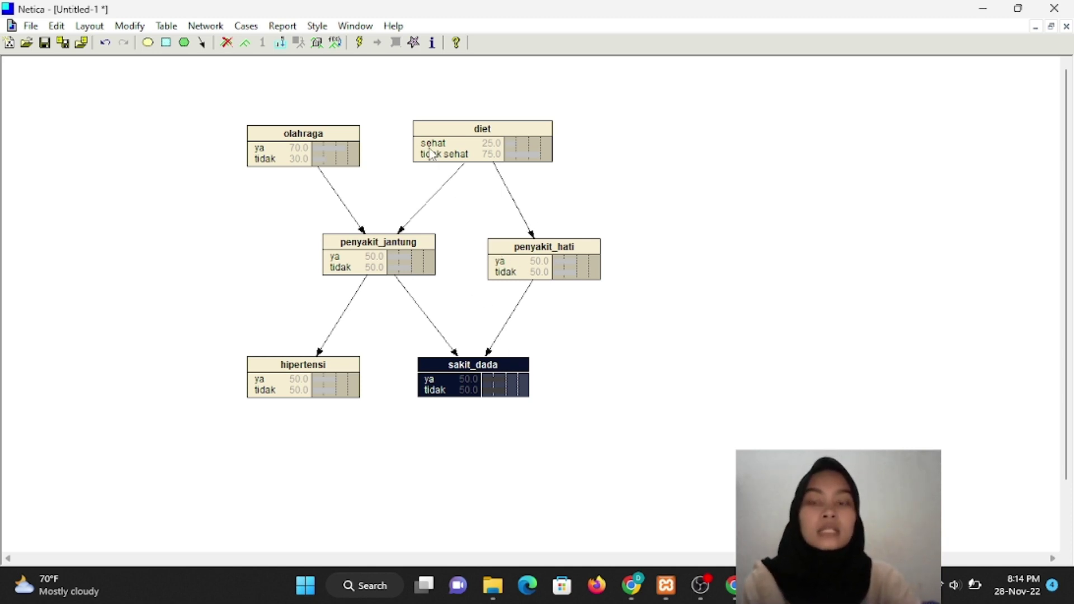
Compile the network and examine the belief bars of the diet and penyakit_jantung nodes.
click(359, 43)
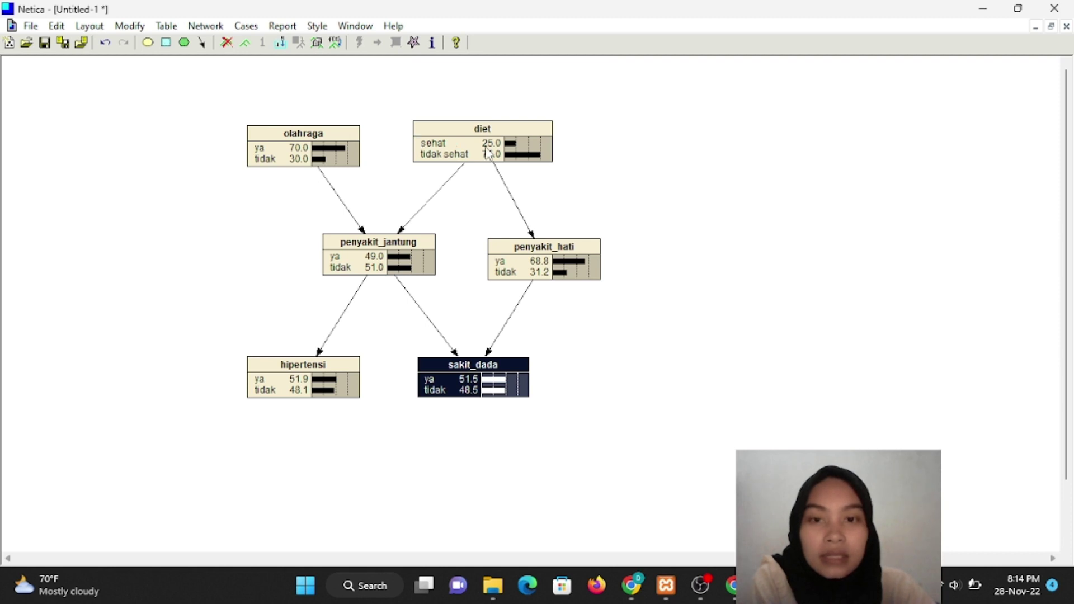
mouse_move(509, 152)
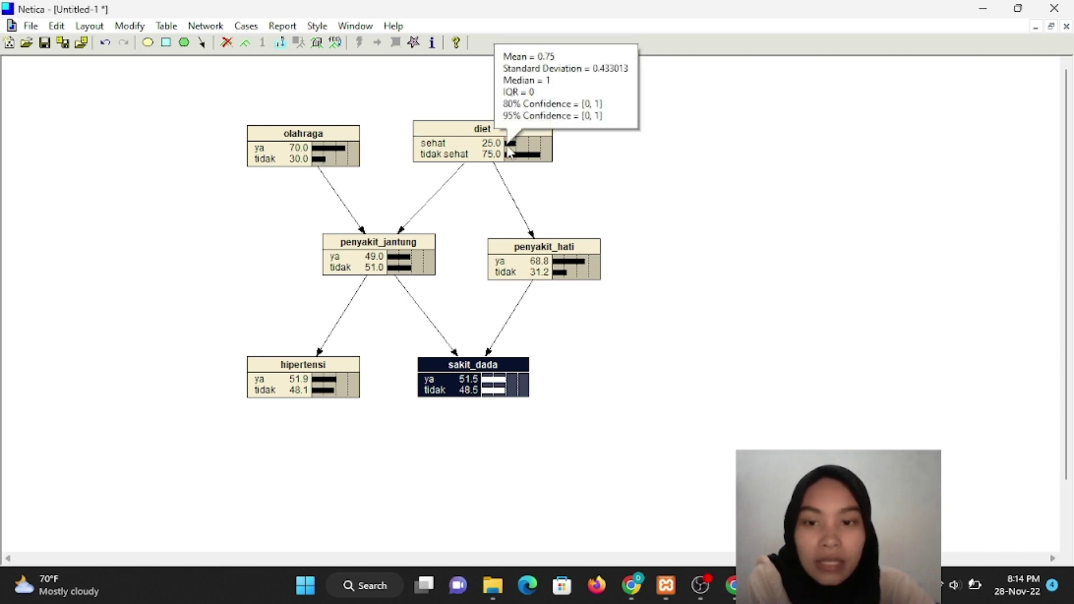
mouse_move(410, 261)
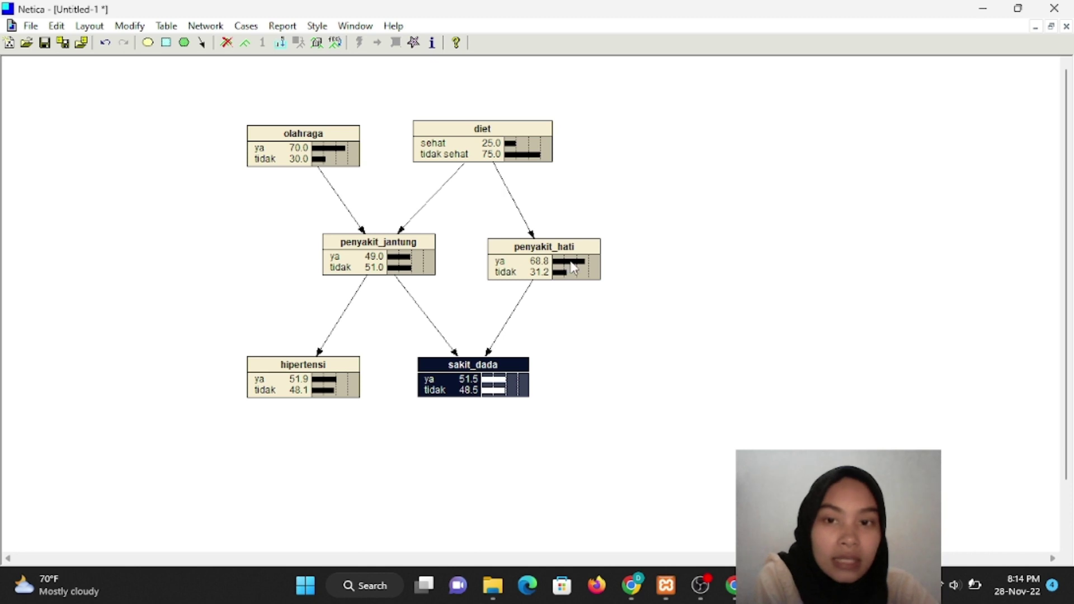
Shift the belief bars of olahraga to about 31.9 ya and 68.1 tidak, and of diet to about 41.1 sehat and 58.9 tidak sehat.
mouse_move(573, 267)
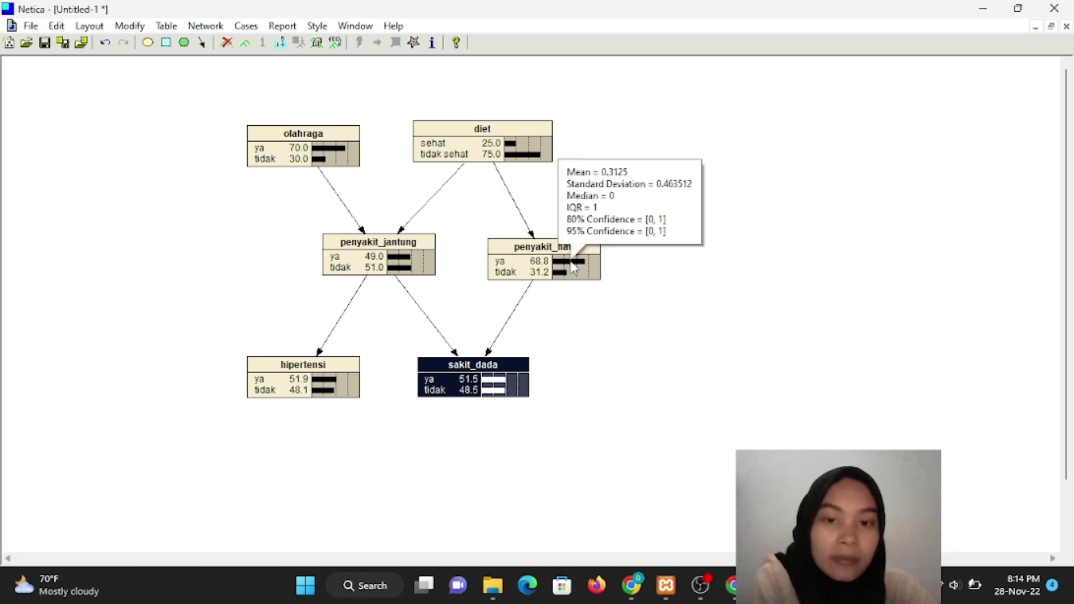
mouse_move(541, 275)
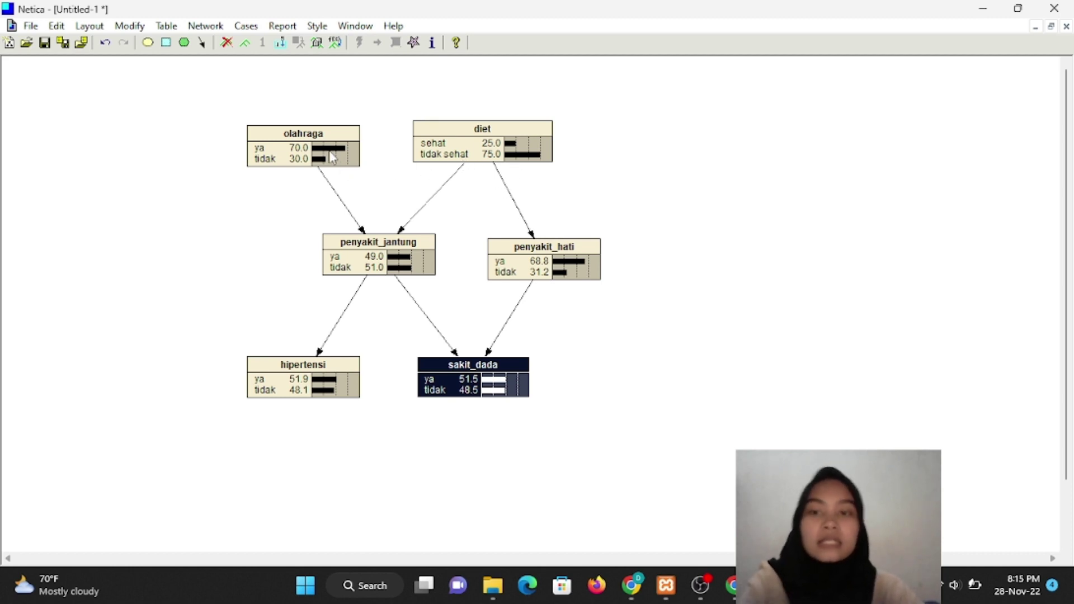
mouse_move(316, 164)
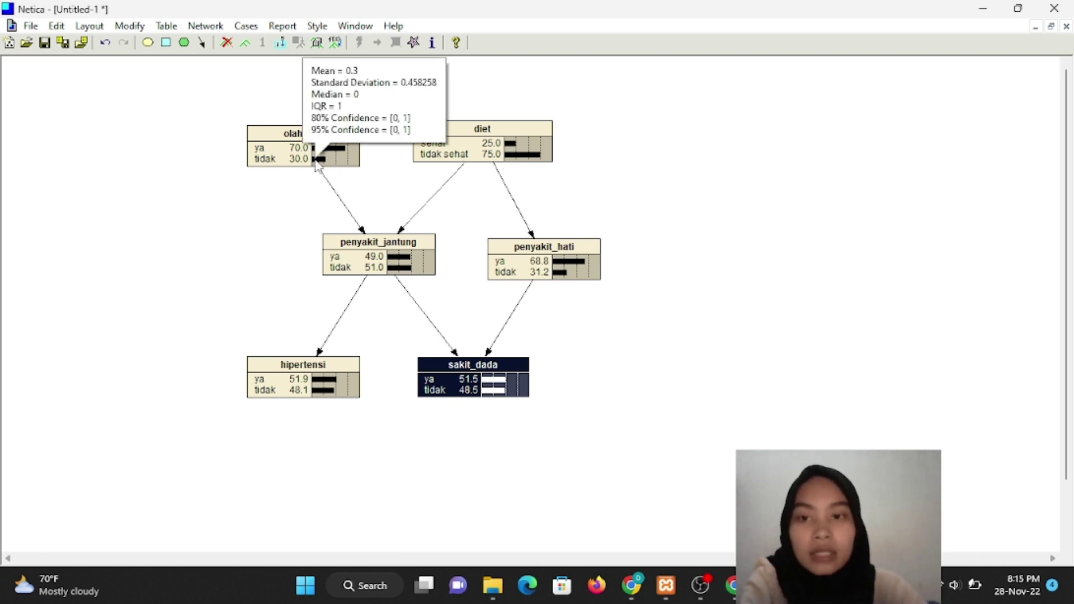
drag(316, 164, 341, 166)
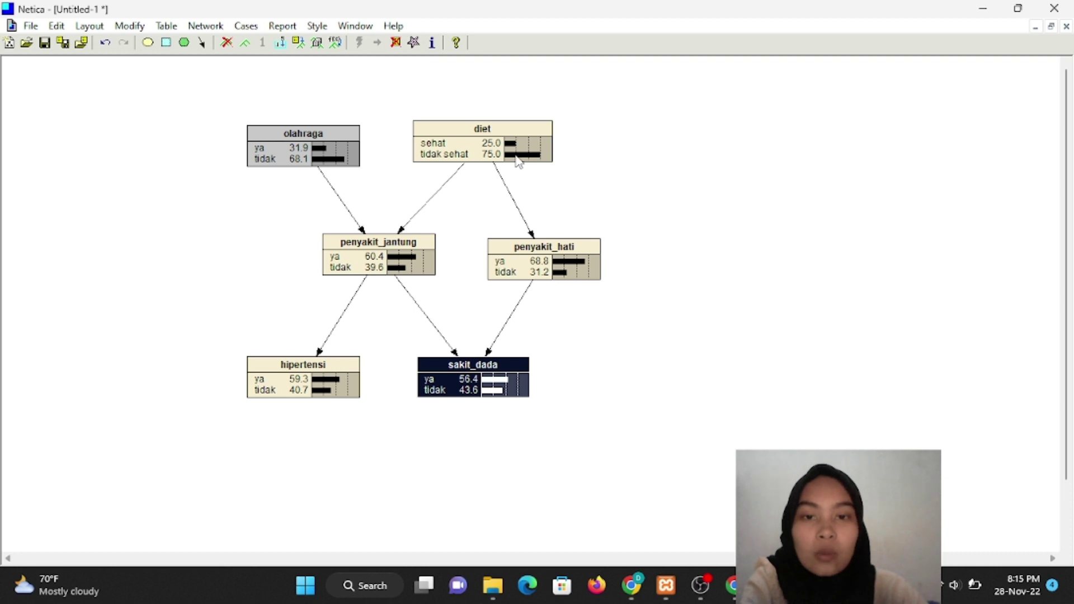
mouse_move(515, 161)
mouse_down()
mouse_move(525, 161)
mouse_move(513, 159)
mouse_up()
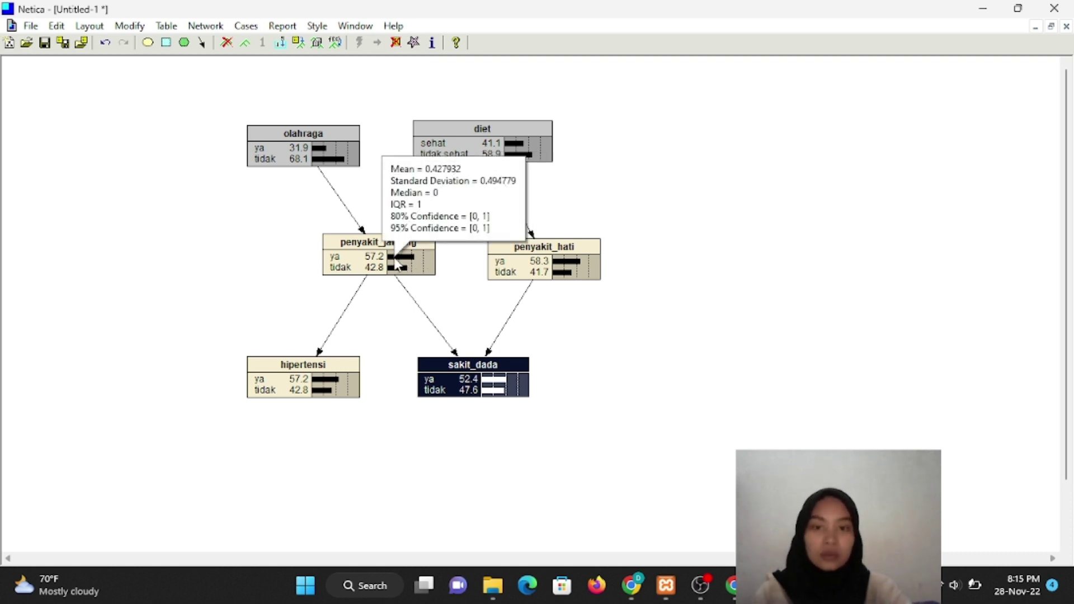
Shift the belief bars of penyakit_hati to about 33.7 ya and 66.3 tidak, and examine the resulting sakit_dada beliefs.
click(575, 265)
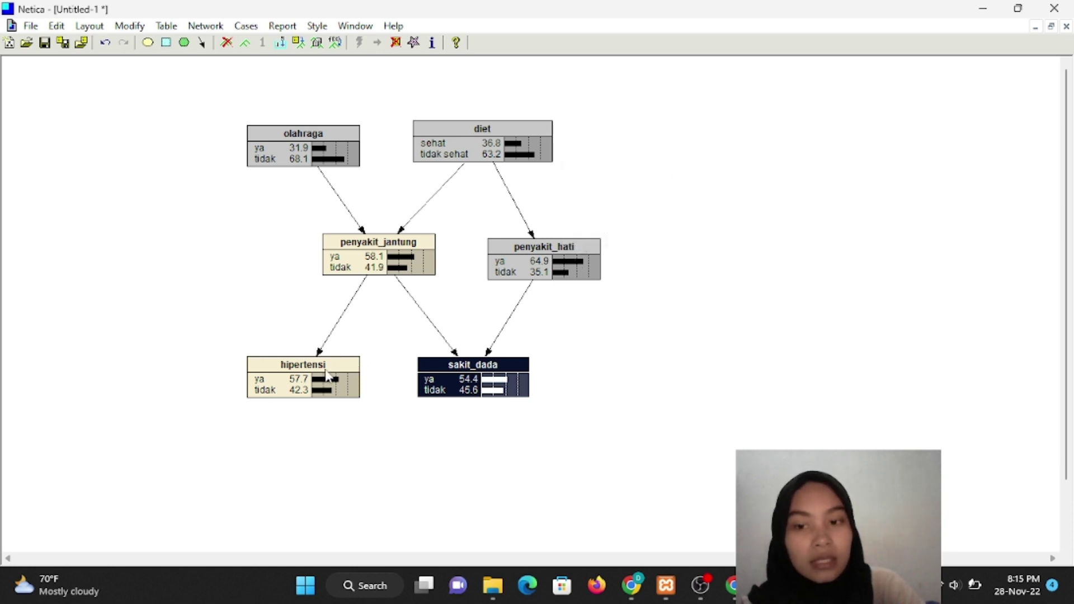
mouse_move(323, 387)
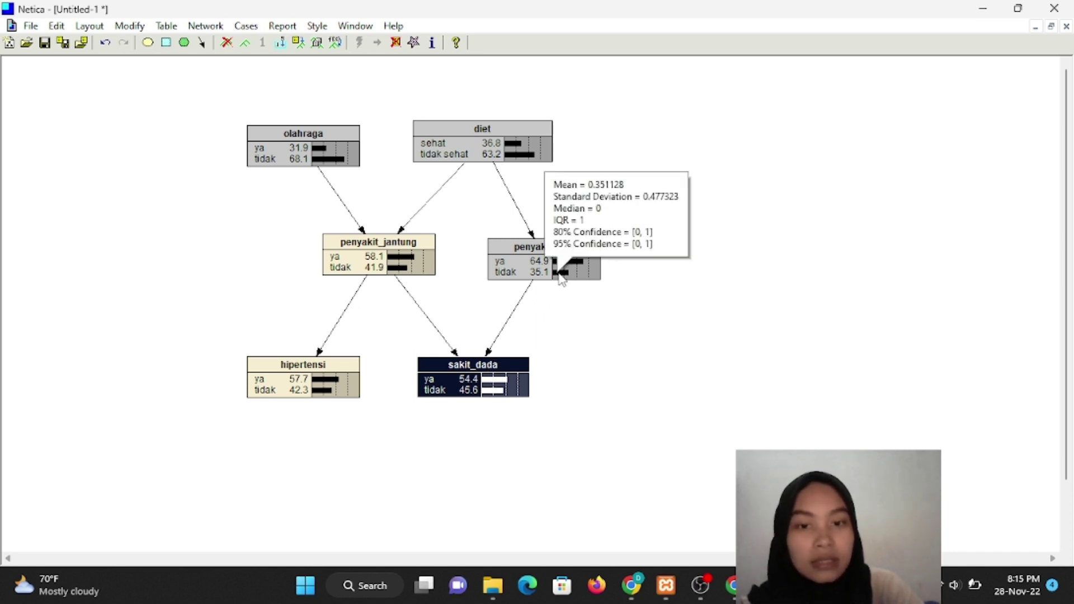
mouse_move(564, 279)
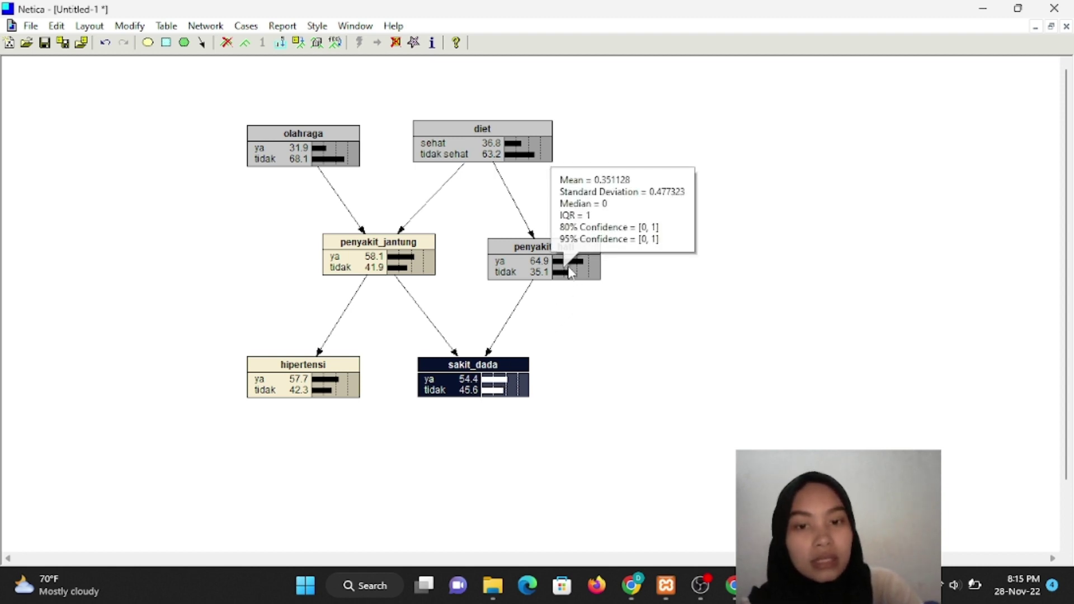
drag(563, 278, 582, 274)
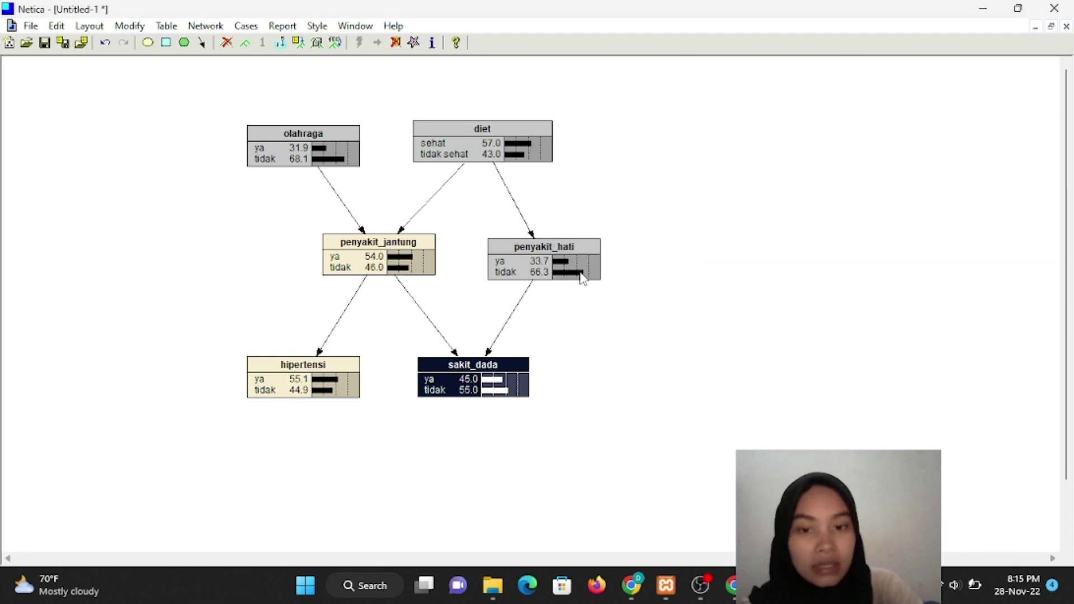
click(500, 395)
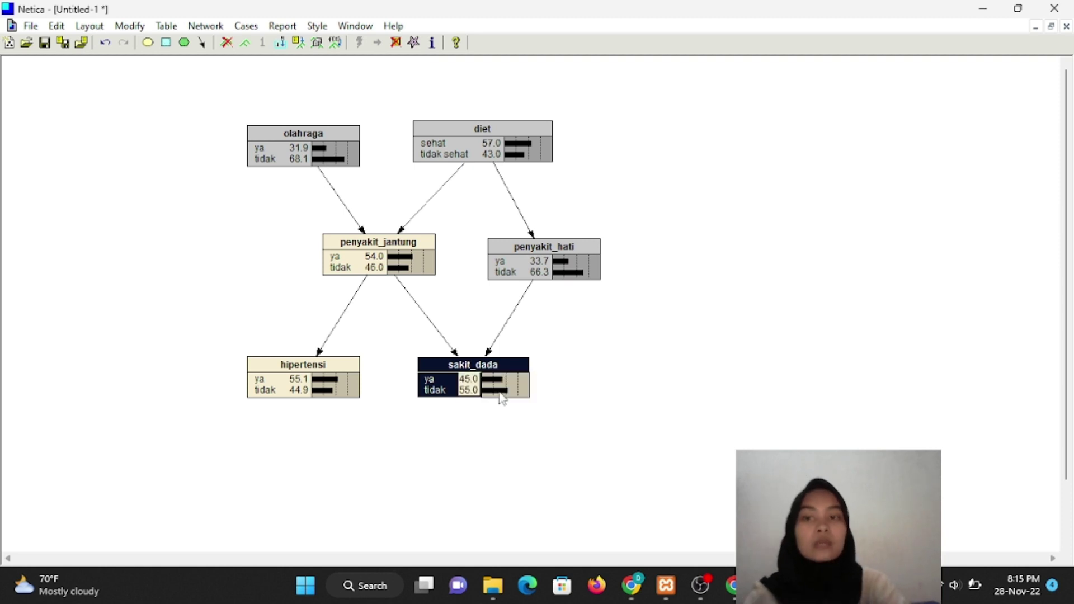
click(631, 363)
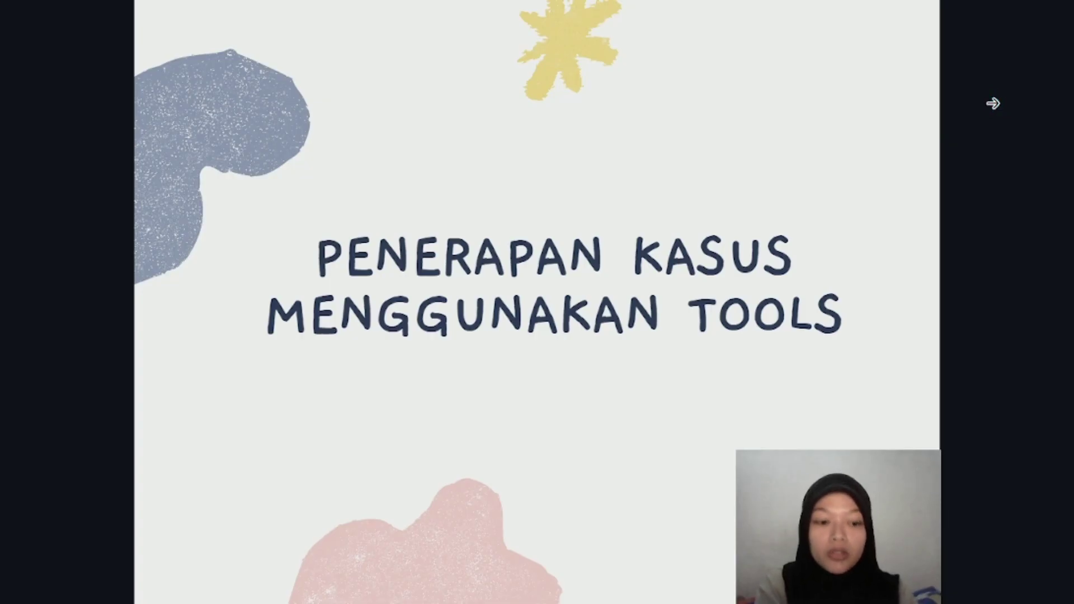
key(Right)
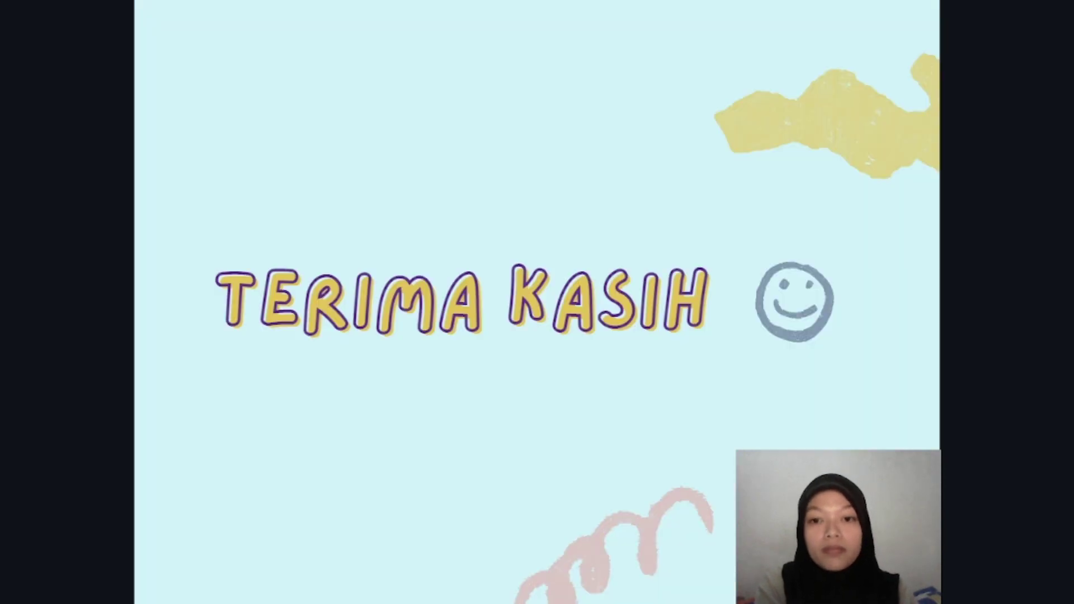